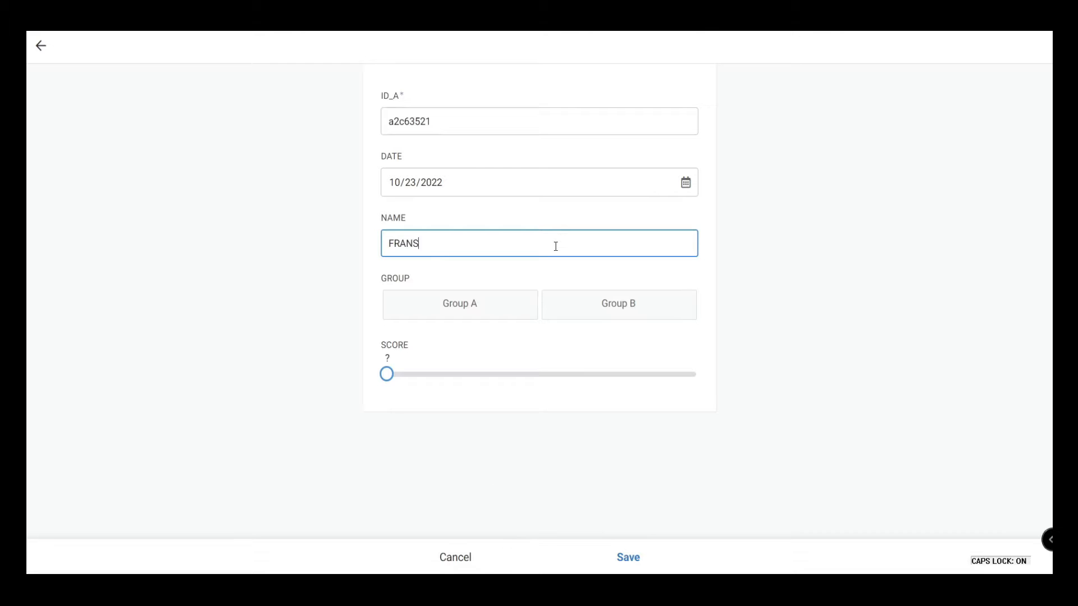
# Step: Assign the new record to Group B with a score of 100, save it, and open the Table A and Table B view
pyautogui.click(594, 306)
pyautogui.click(698, 374)
pyautogui.click(632, 560)
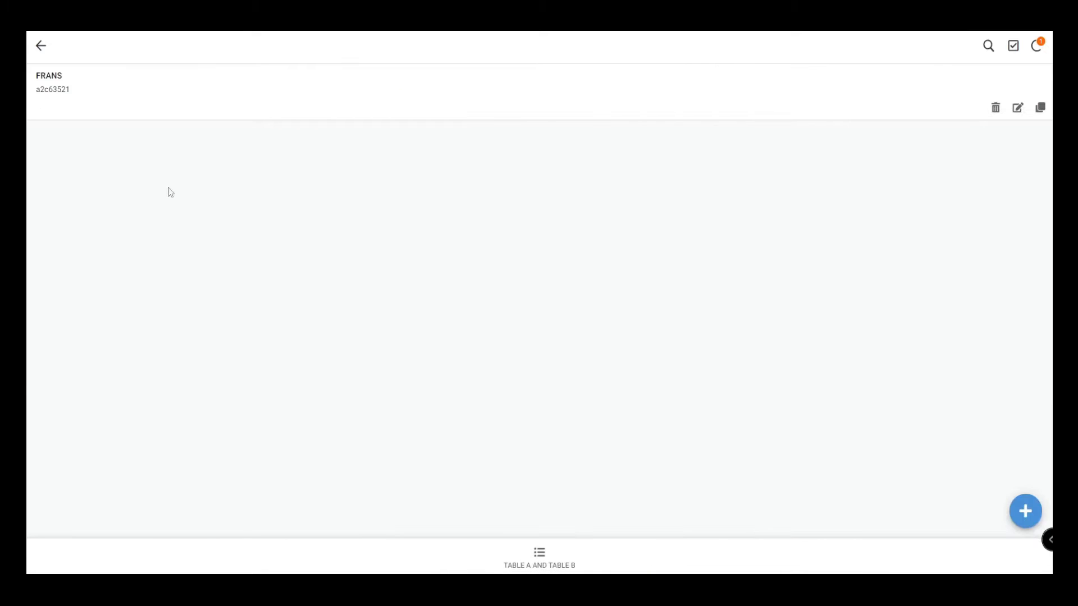
pyautogui.click(540, 555)
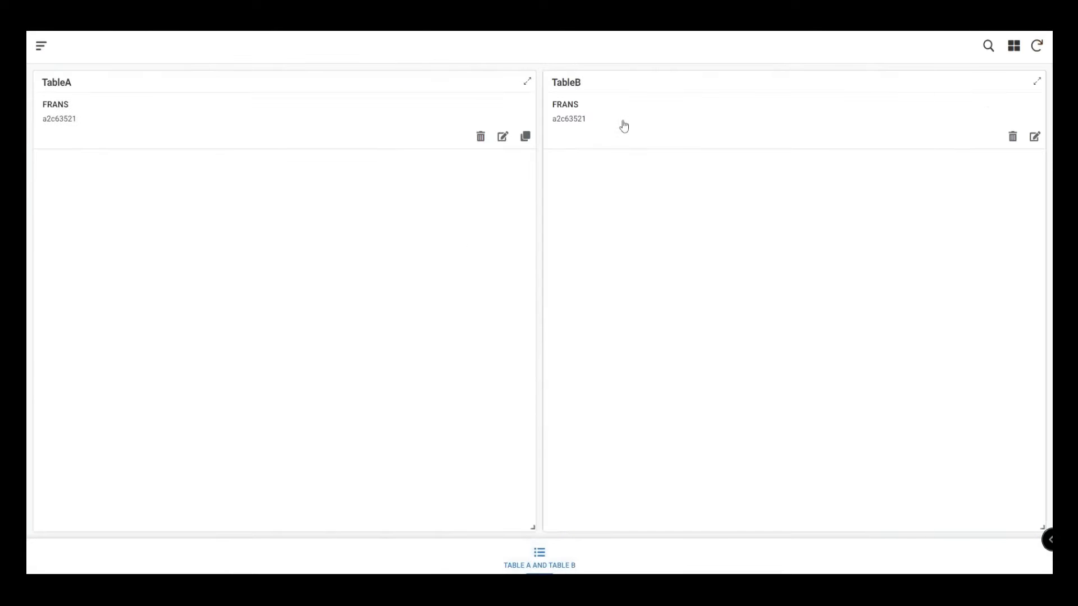
# Step: Edit the TableA record: extend the person's name, change the group to Group A, set the score to 89, and save
pyautogui.click(503, 137)
pyautogui.click(473, 238)
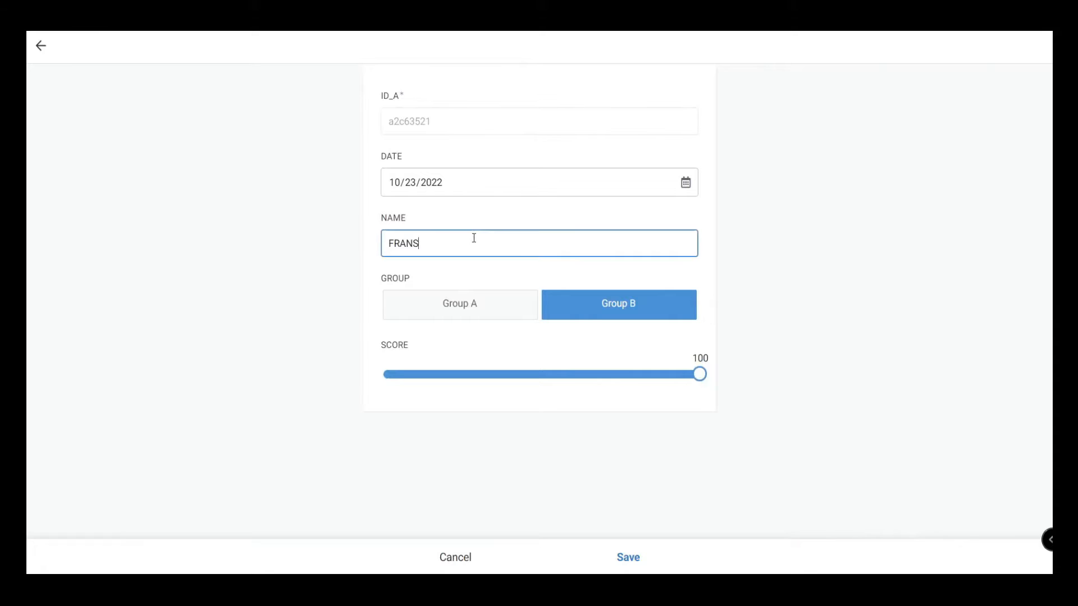
pyautogui.write('HANS')
pyautogui.click(488, 308)
pyautogui.click(664, 374)
pyautogui.click(628, 558)
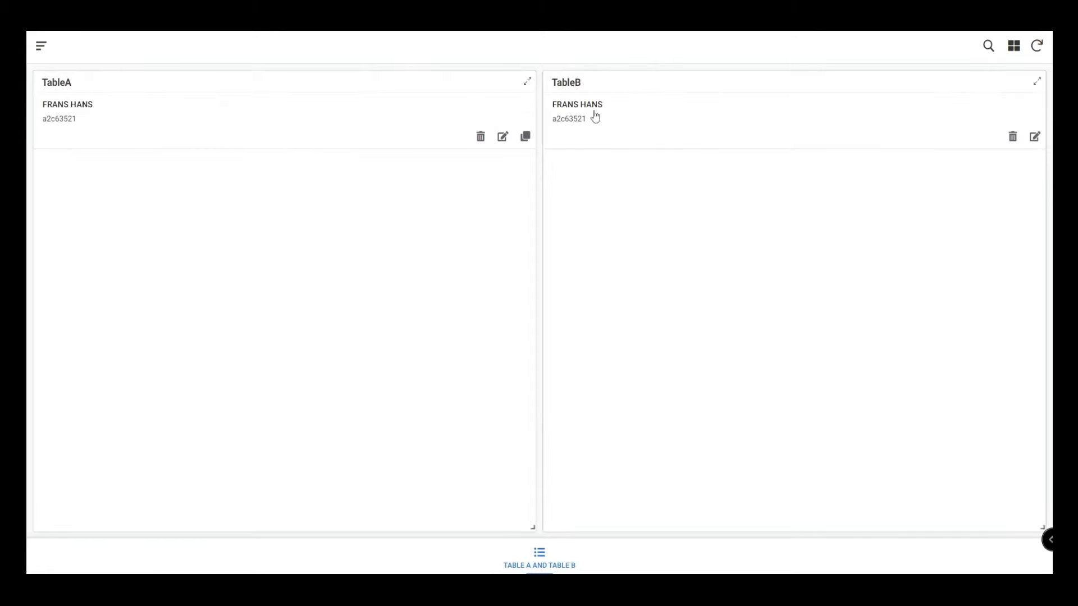
# Step: Review the TableB record's details to check the name, group and score copied from TableA
pyautogui.click(594, 116)
pyautogui.click(41, 48)
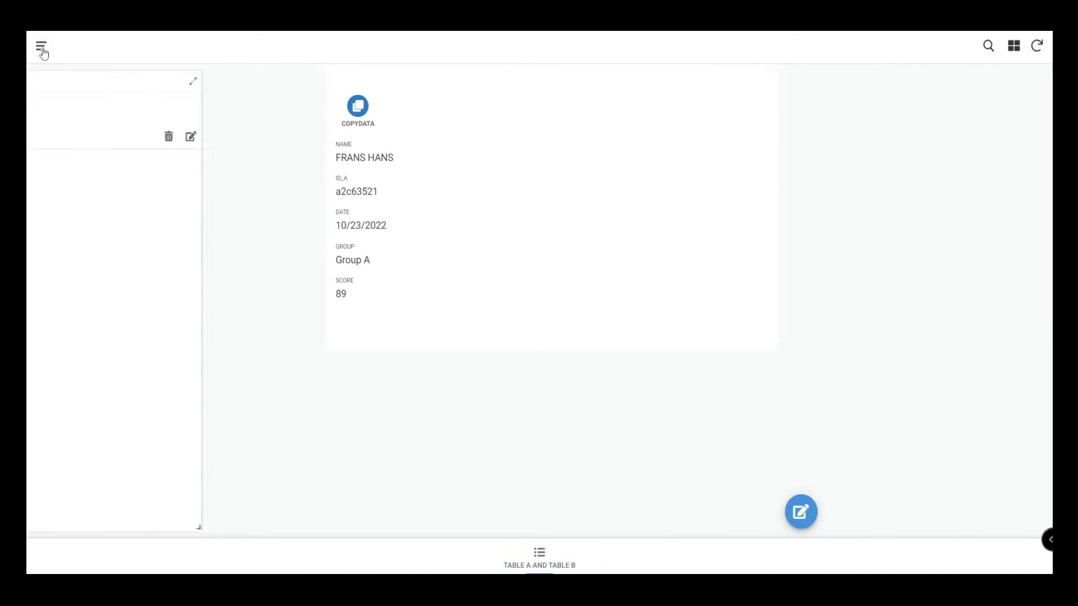
pyautogui.click(644, 122)
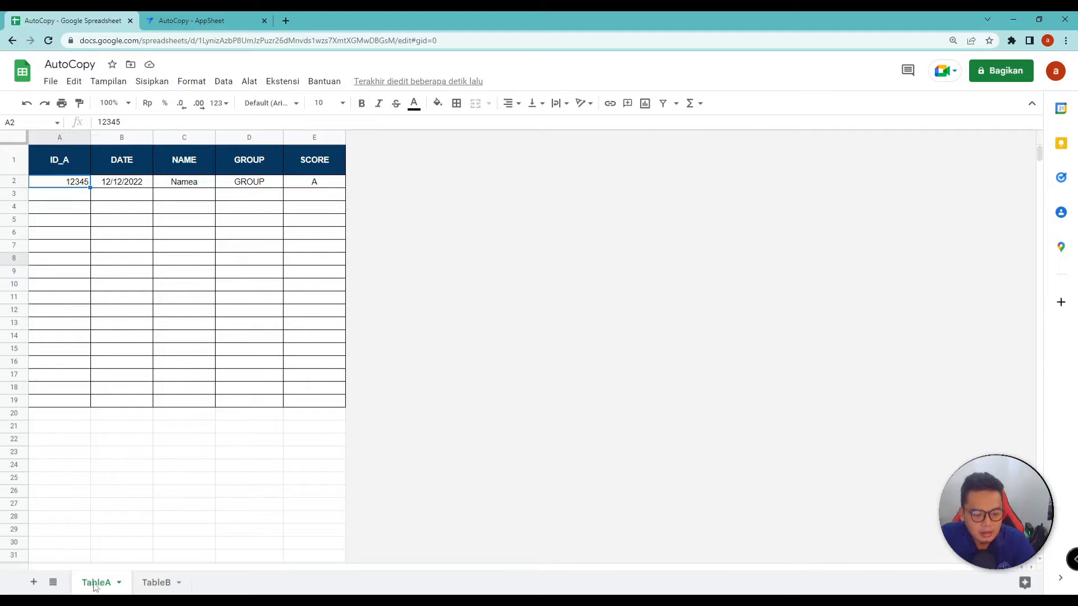
# Step: Compare the TableA and TableB sheets and their column headers in the AutoCopy spreadsheet
pyautogui.click(158, 582)
pyautogui.click(94, 585)
pyautogui.click(160, 582)
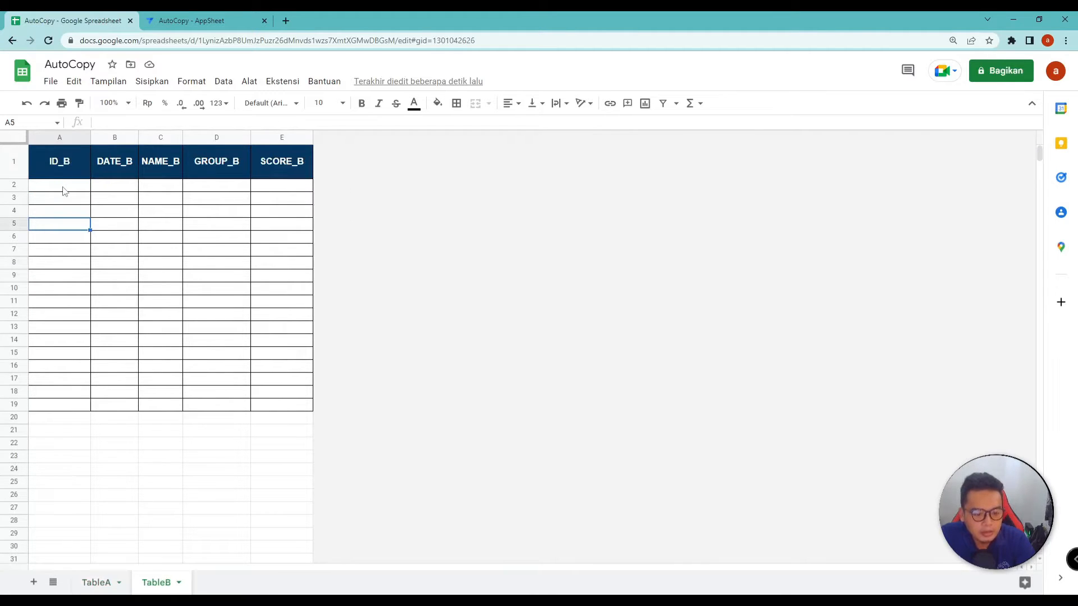
pyautogui.click(228, 228)
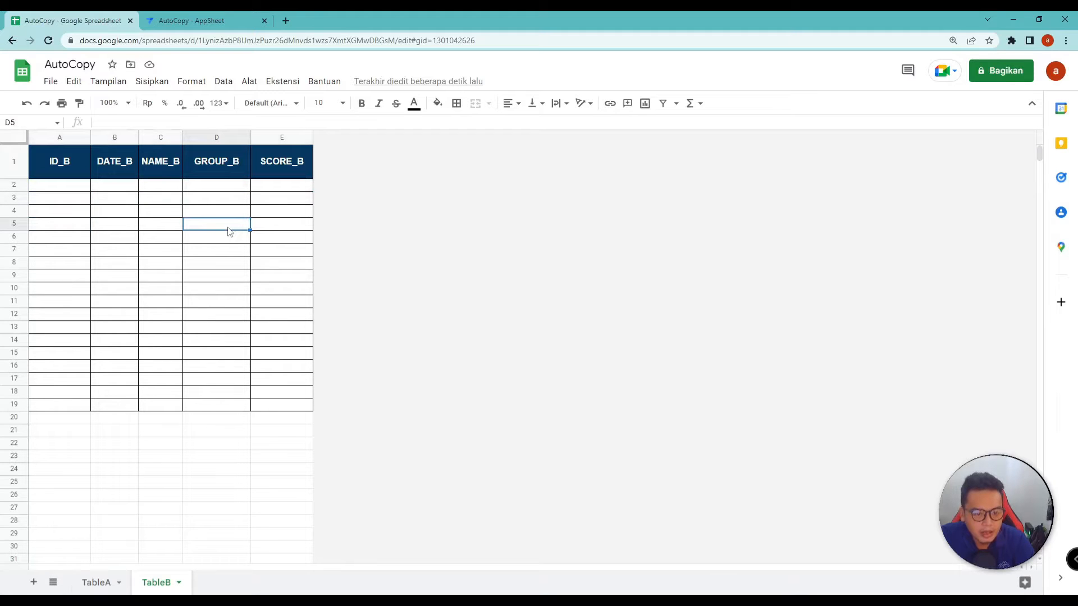
# Step: Enter =ARRAYFORMULA(TableA!A2:E2) in cell A2 of the TableB sheet
pyautogui.click(70, 189)
pyautogui.write('=ARR')
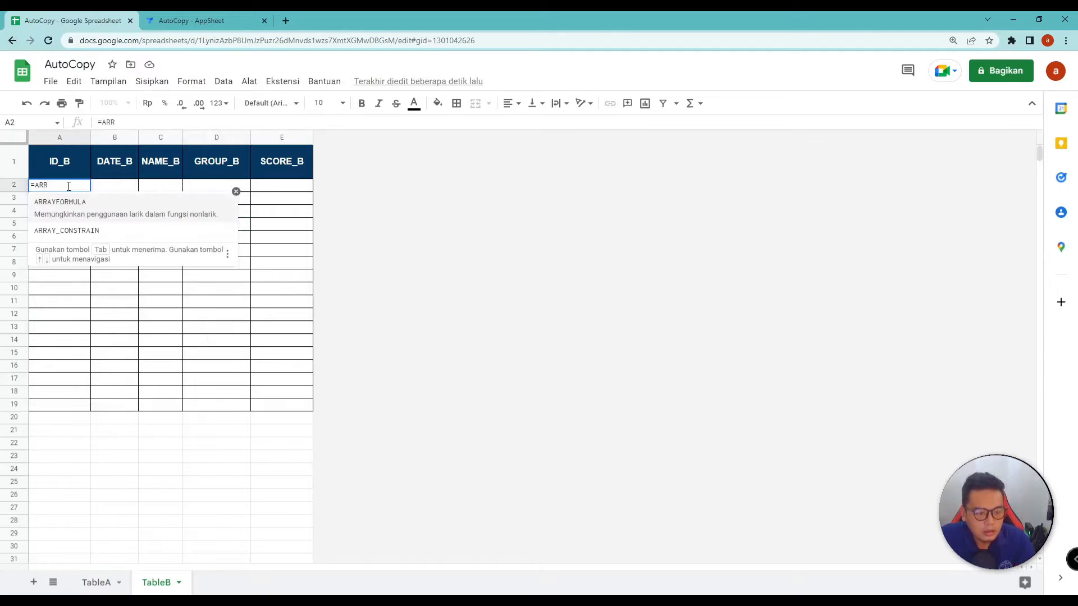
pyautogui.click(71, 210)
pyautogui.click(96, 582)
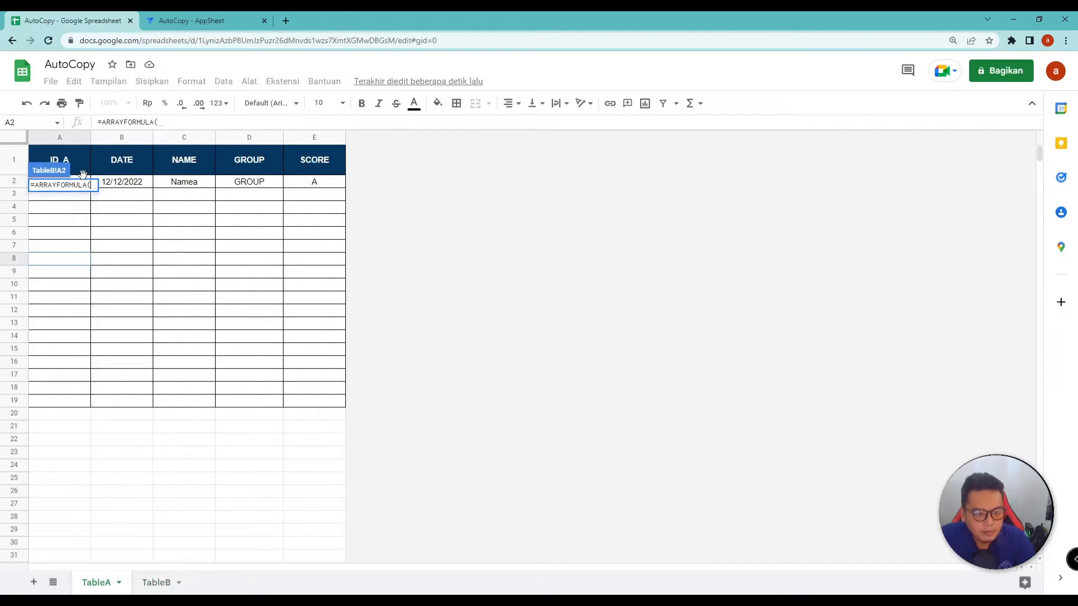
pyautogui.moveTo(82, 181); pyautogui.dragTo(309, 183)
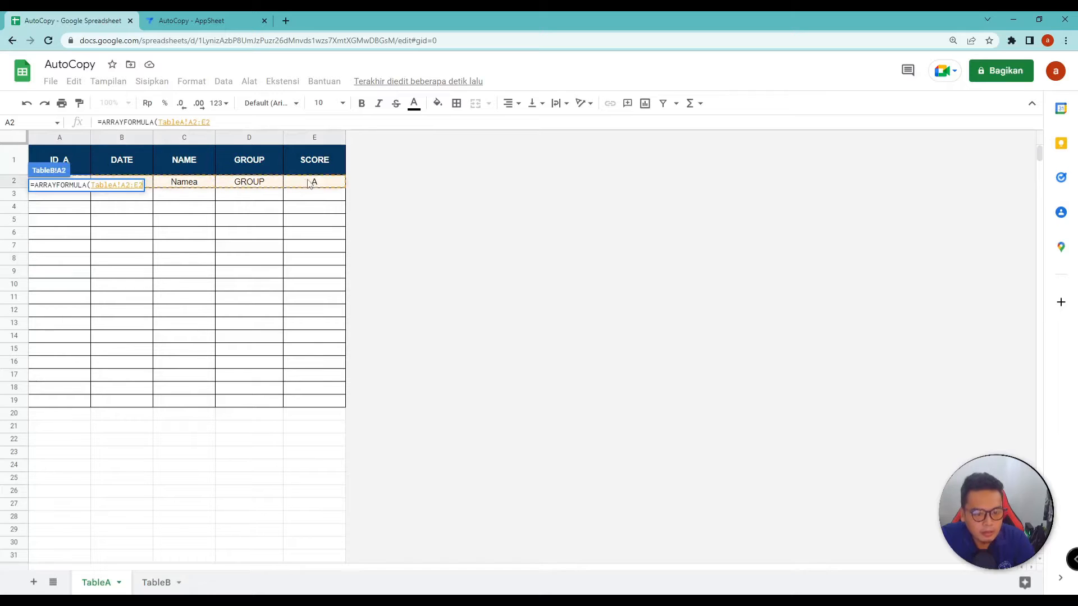
pyautogui.write(')')
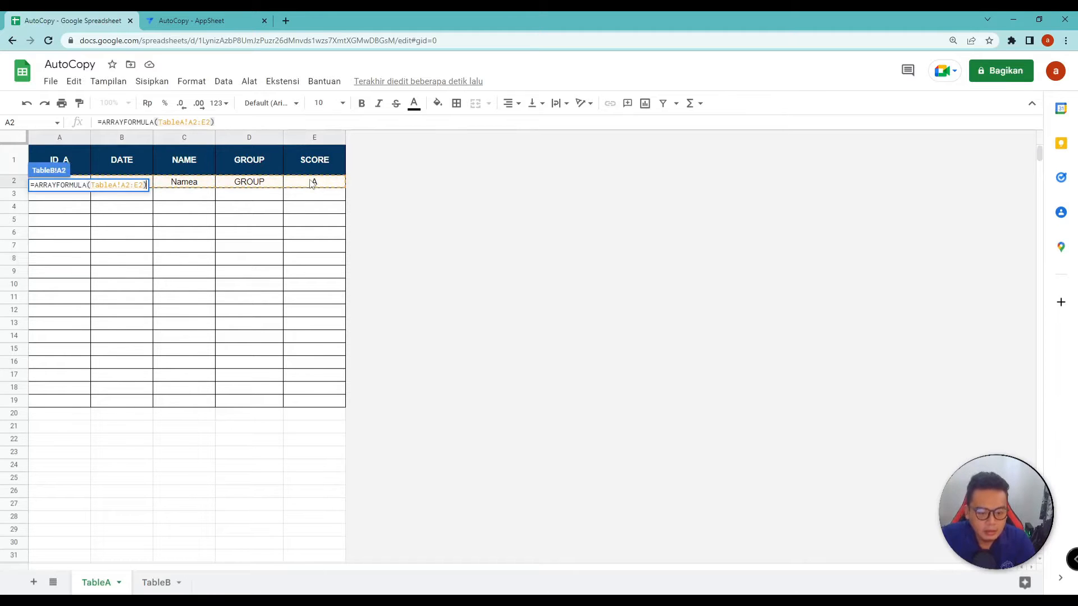
pyautogui.press('Return')
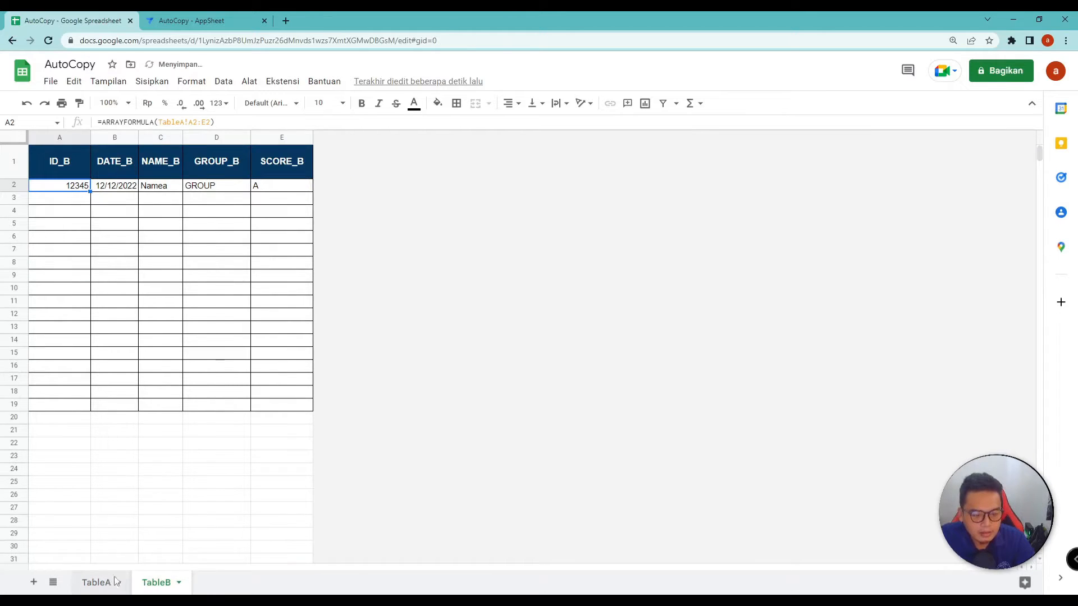
# Step: Change the name in cell C2 of TableA to abc and check the corresponding cell in TableB
pyautogui.click(115, 582)
pyautogui.click(155, 585)
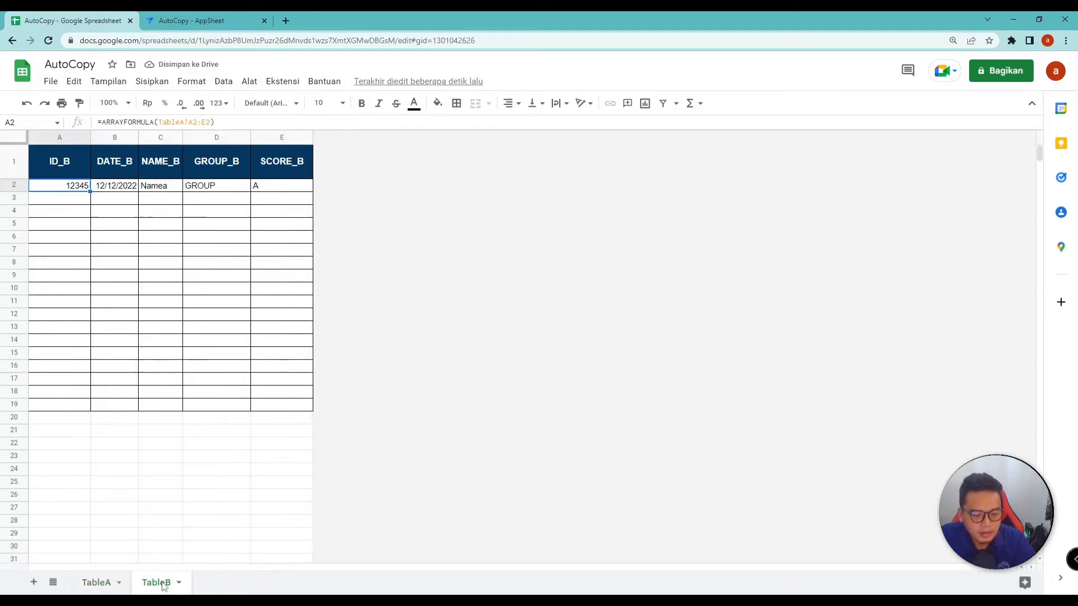
pyautogui.click(93, 582)
pyautogui.click(180, 185)
pyautogui.press('capslock')
pyautogui.write('ab')
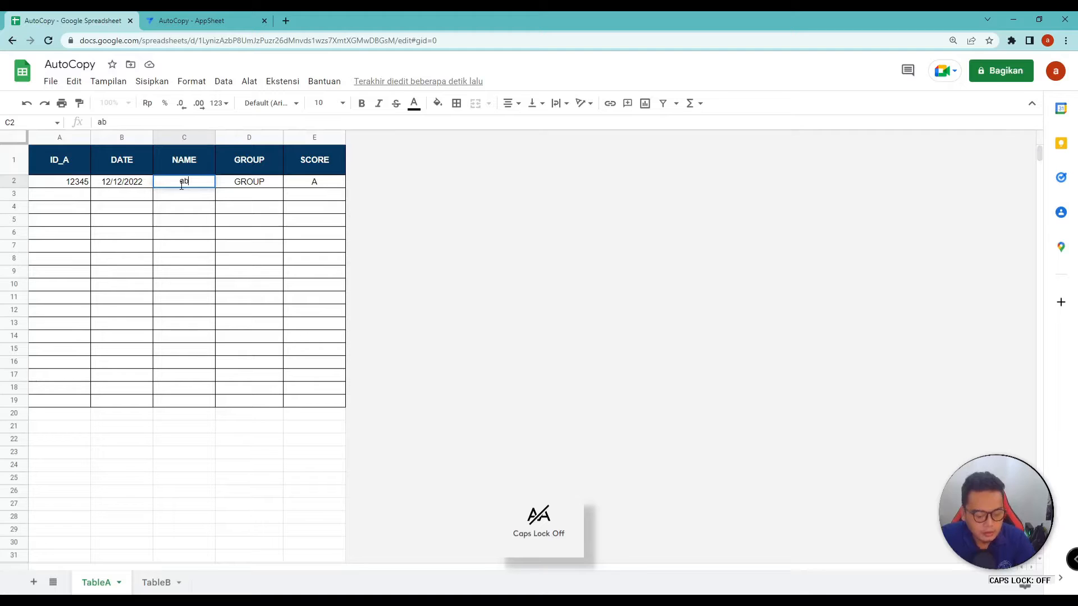
pyautogui.write('c')
pyautogui.press('Return')
pyautogui.click(157, 583)
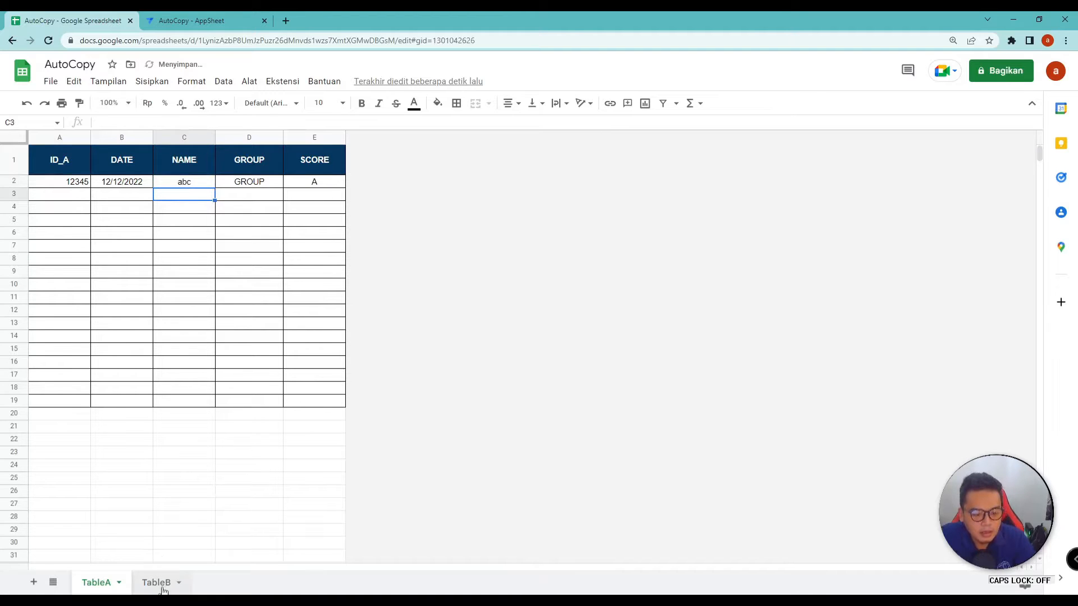
pyautogui.click(157, 191)
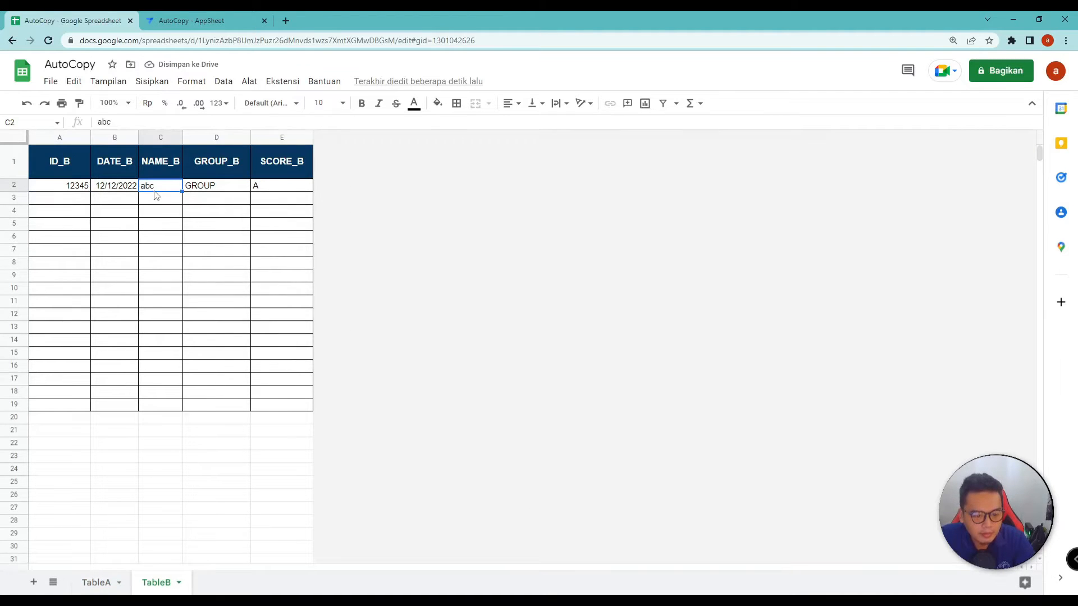
# Step: Clear the formula row A2:E2 in the TableB sheet
pyautogui.moveTo(72, 189); pyautogui.dragTo(301, 192)
pyautogui.press('Delete')
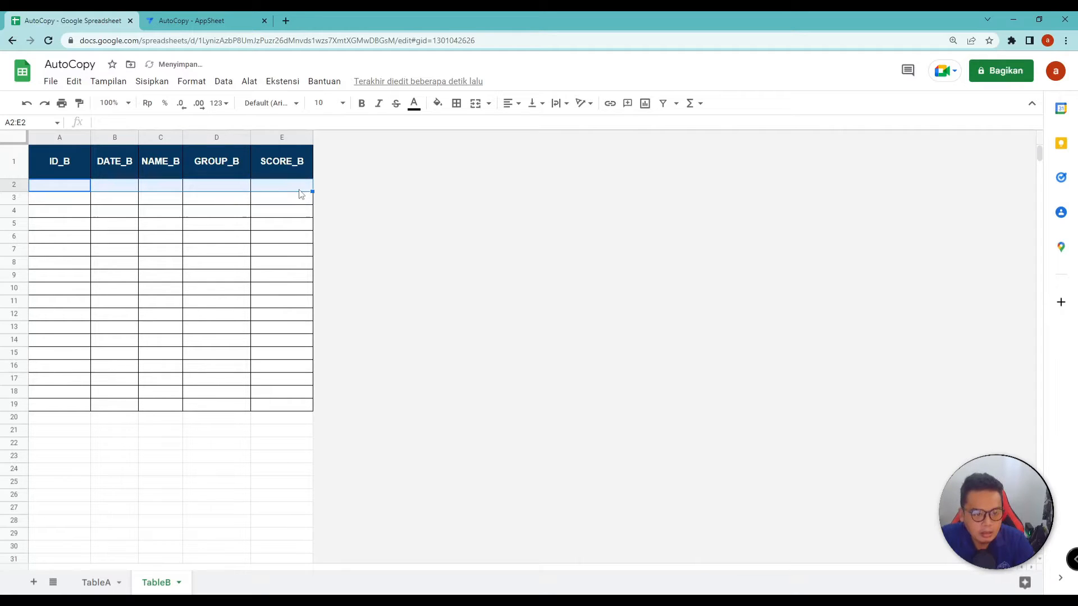
pyautogui.click(258, 251)
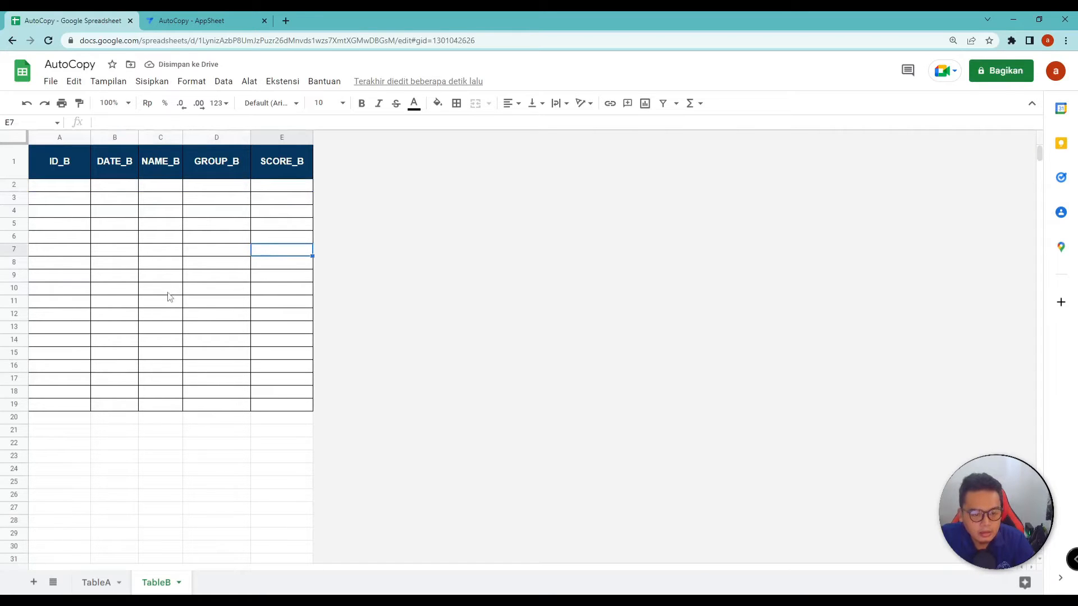
# Step: Delete the sample data in row A2:E2 of the TableA sheet
pyautogui.click(95, 586)
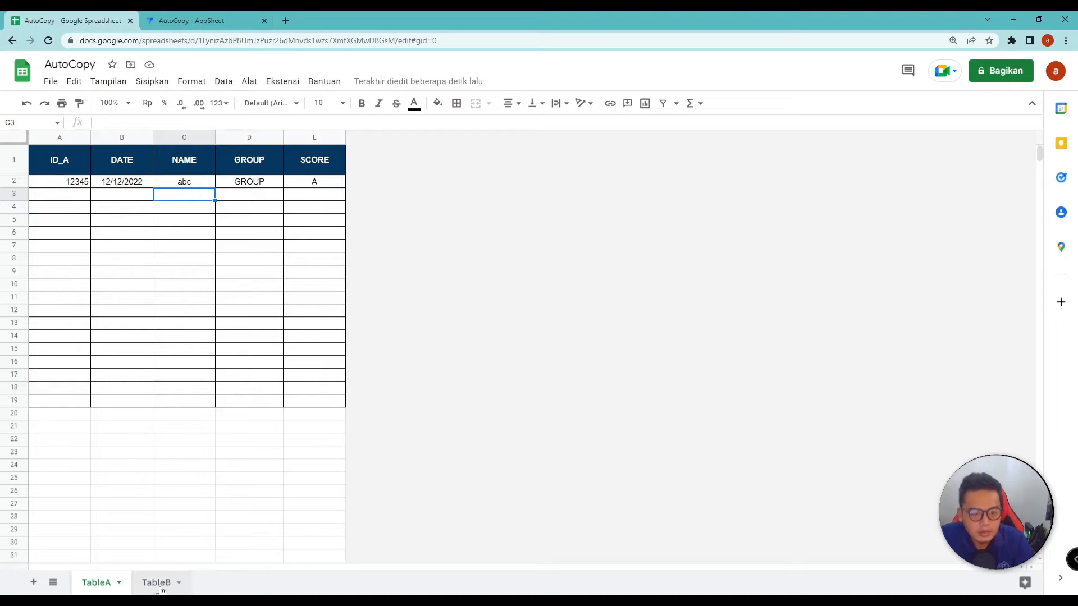
pyautogui.click(65, 184)
pyautogui.moveTo(66, 184); pyautogui.dragTo(314, 183)
pyautogui.press('Delete')
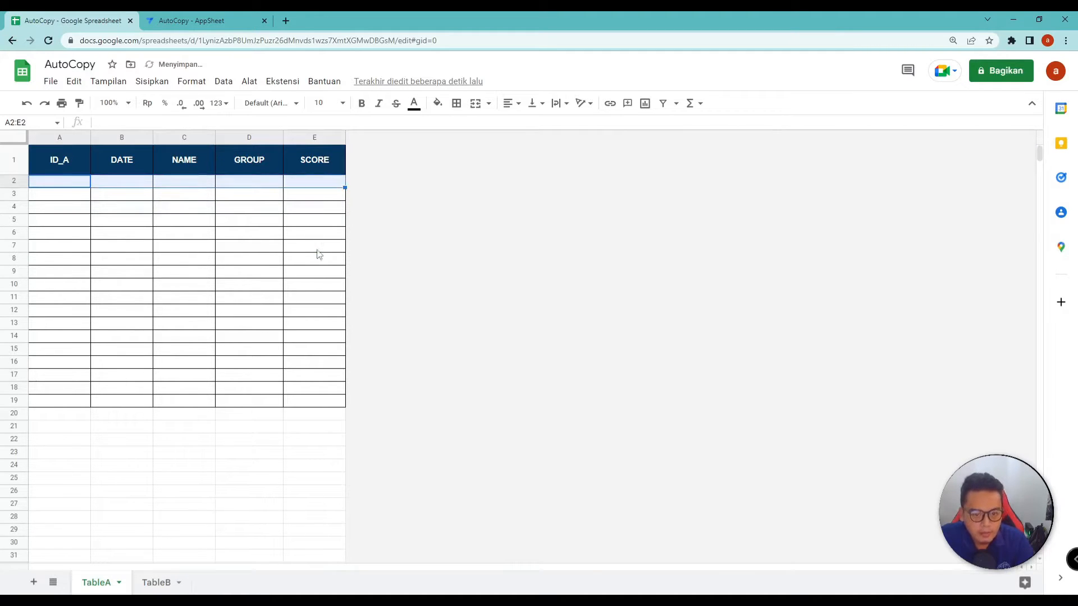
pyautogui.click(318, 250)
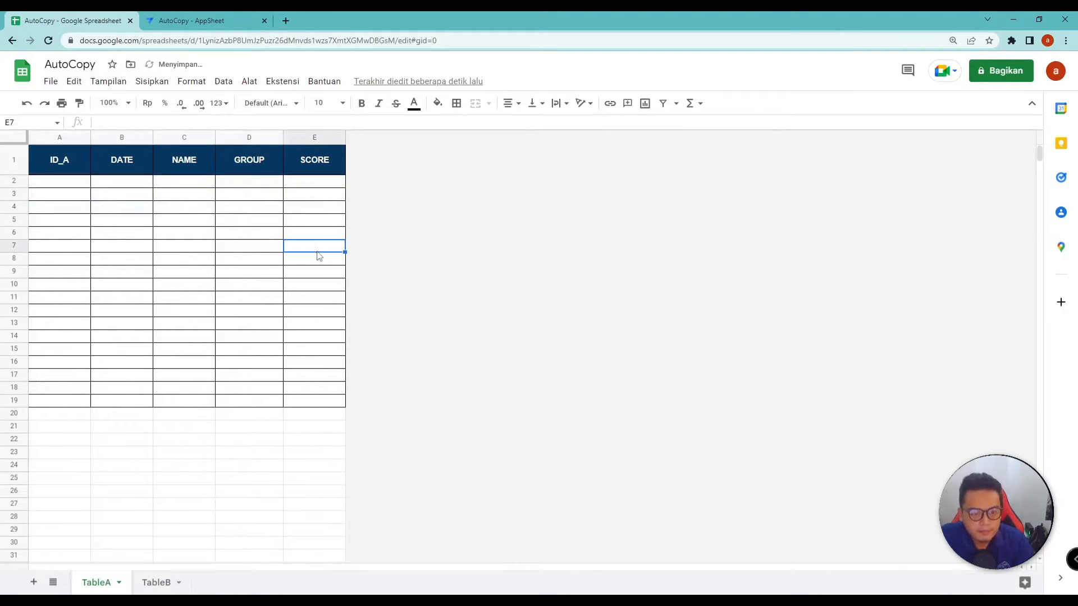
# Step: Switch to AppSheet, sync the app preview, and expand TableA's column definitions
pyautogui.click(197, 16)
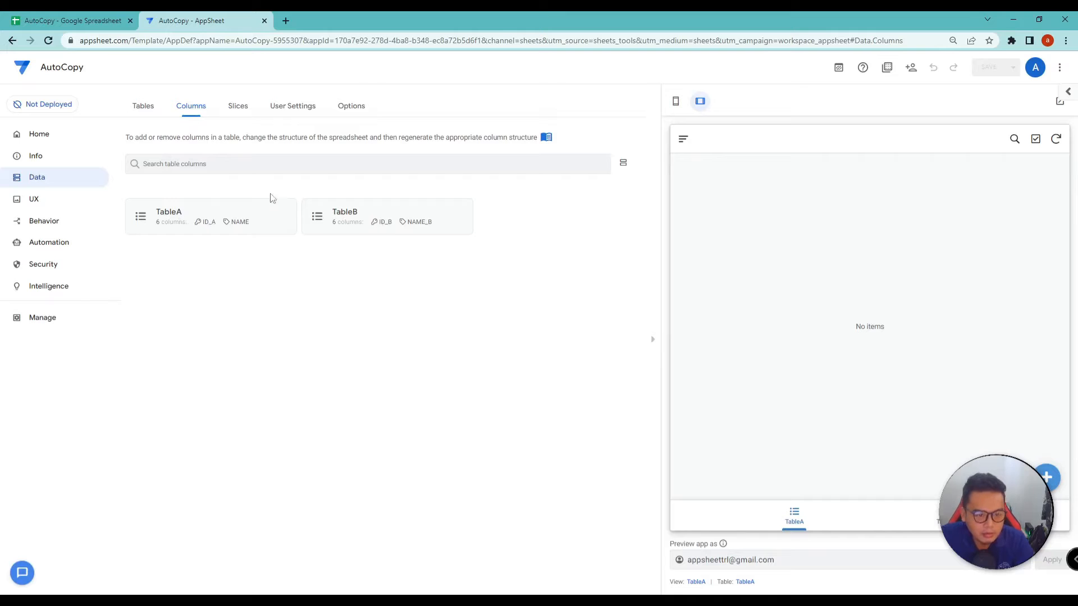
pyautogui.click(1062, 142)
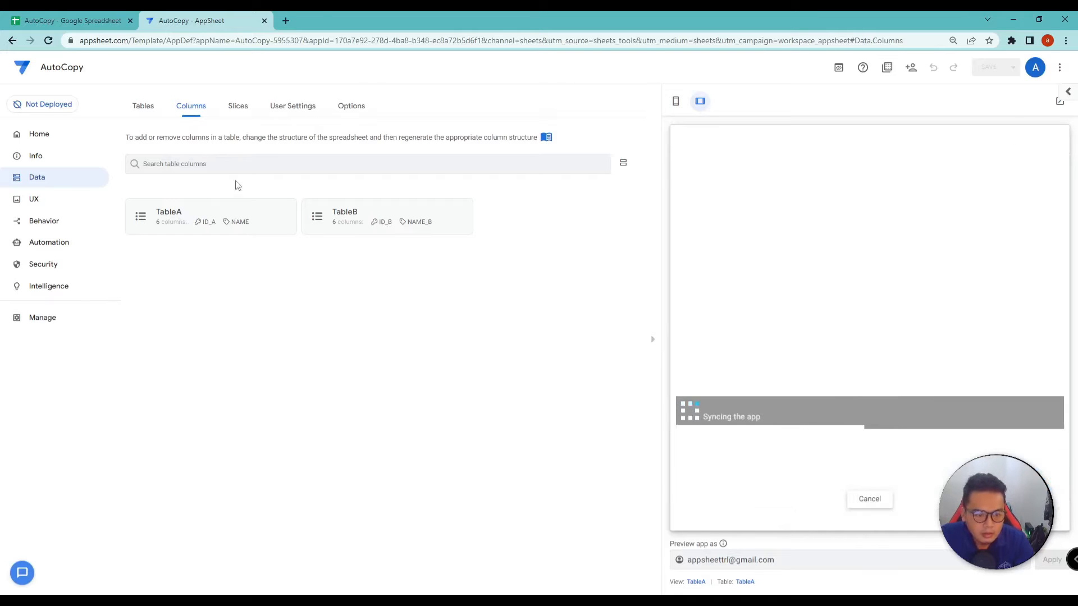
pyautogui.click(236, 213)
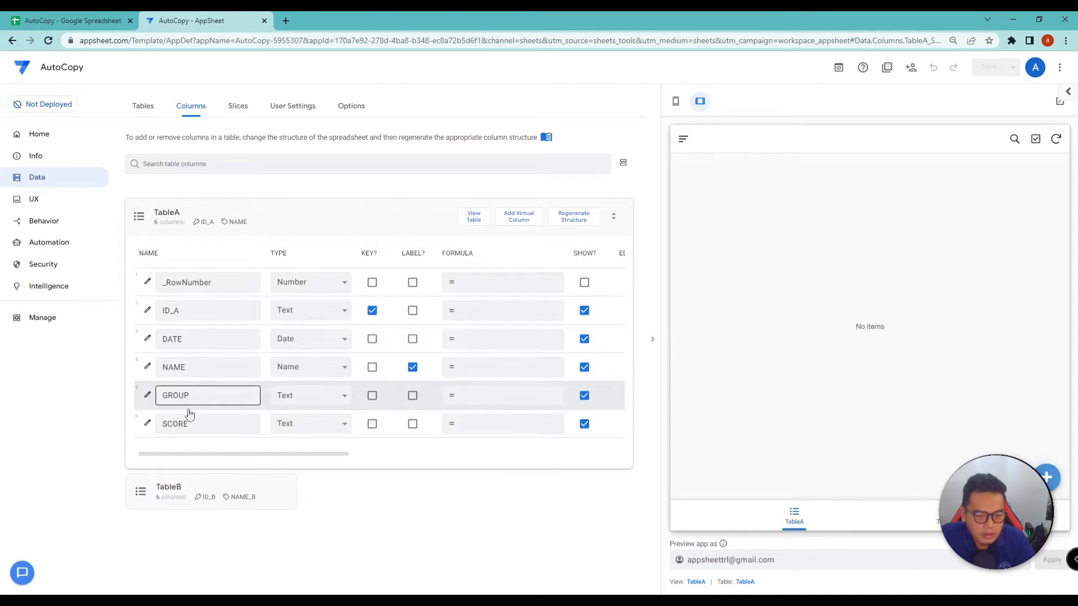
# Step: In the Google spreadsheet, compare the headers in B1:E1 of TableA with those of TableB
pyautogui.click(83, 16)
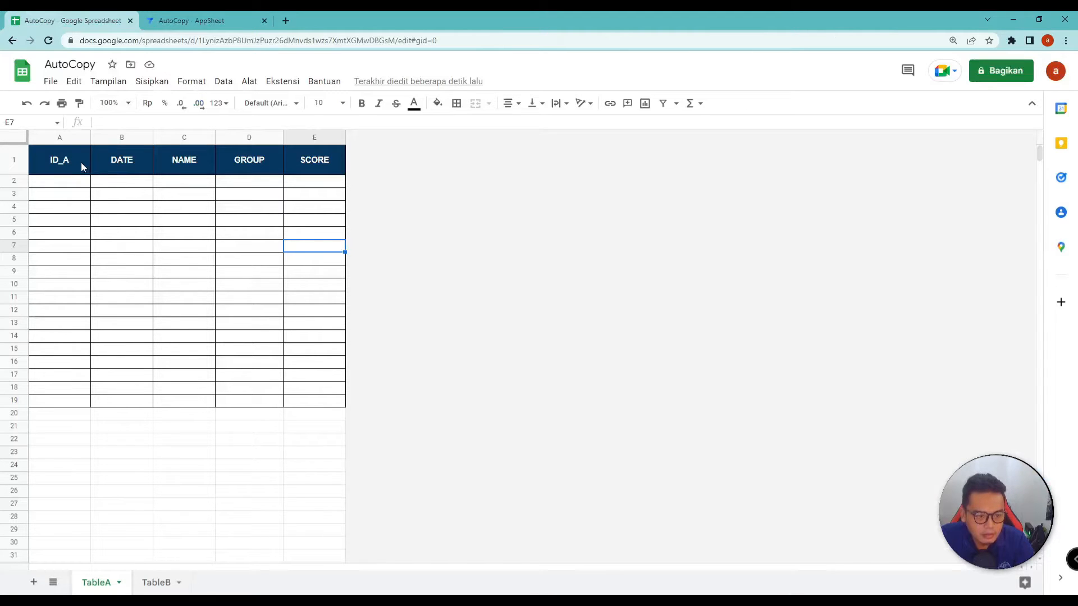
pyautogui.moveTo(137, 159); pyautogui.dragTo(315, 164)
pyautogui.click(155, 582)
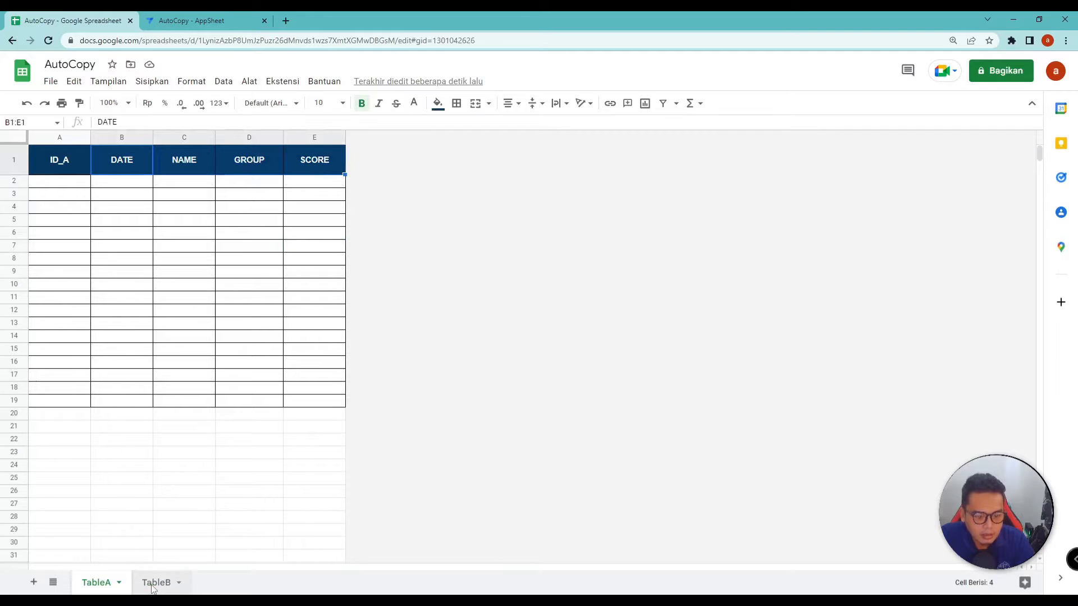
pyautogui.moveTo(123, 166); pyautogui.dragTo(282, 166)
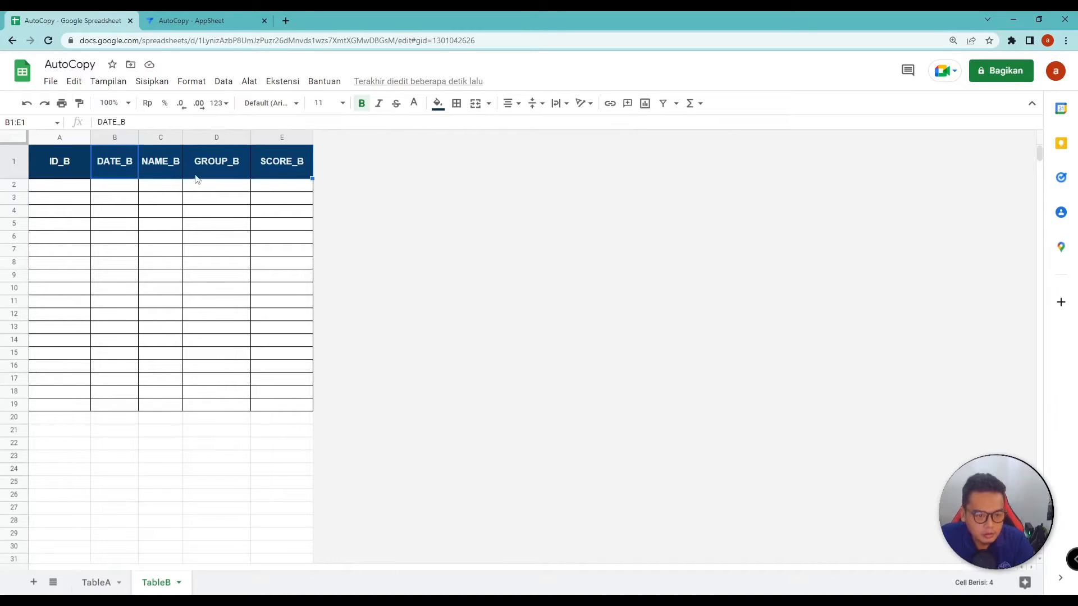
# Step: Return to AppSheet, switch the preview to phone layout, and set the type of TableA's GROUP column to Enum
pyautogui.click(205, 21)
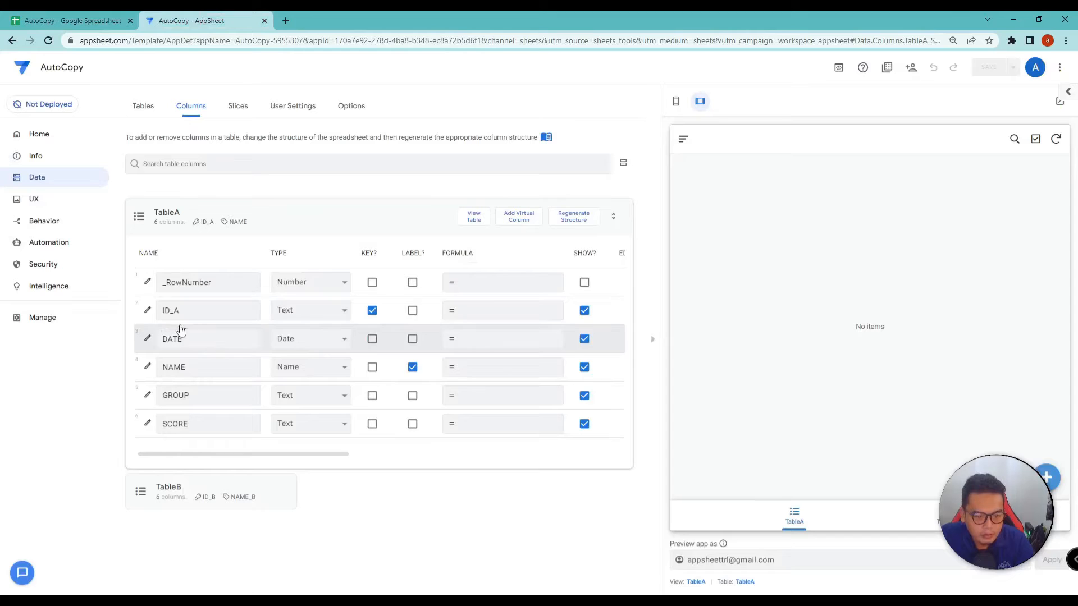
pyautogui.click(676, 102)
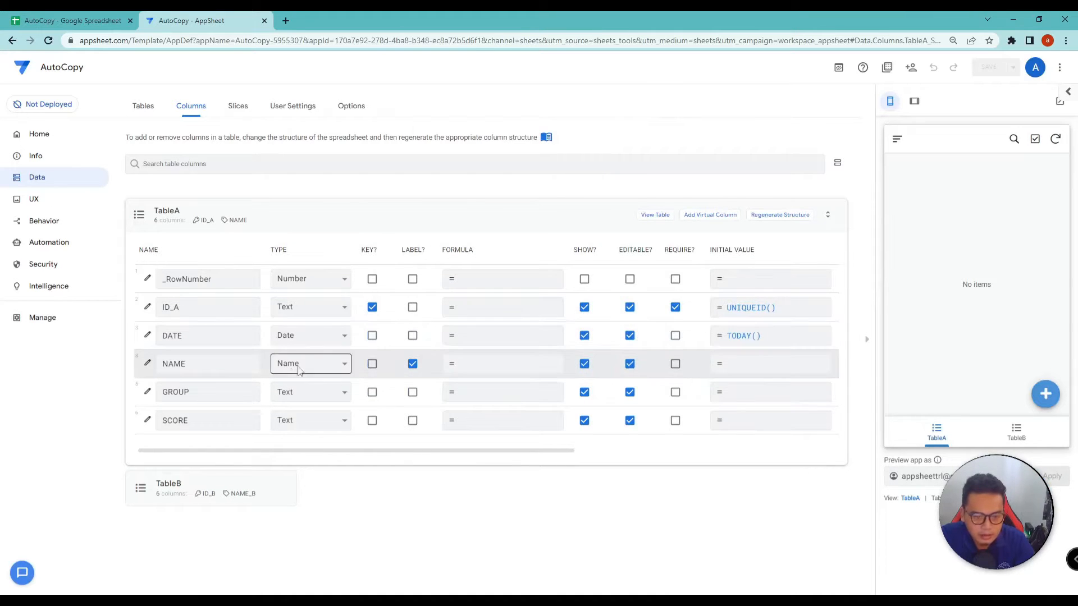
pyautogui.click(148, 391)
pyautogui.click(486, 236)
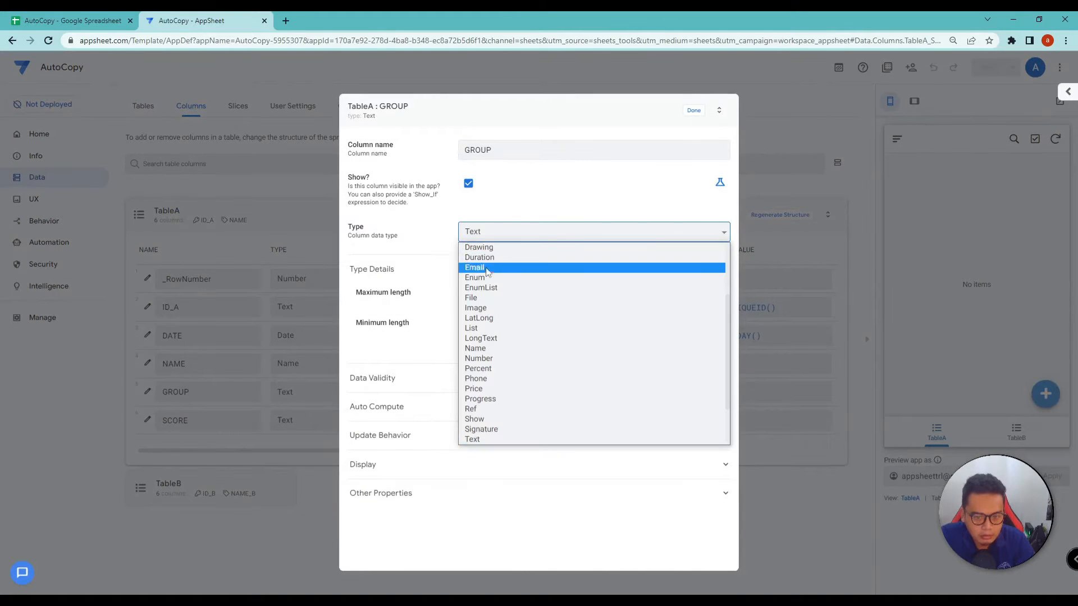
pyautogui.click(491, 304)
# Step: Add Group A as the first Enum value of the GROUP column
pyautogui.click(486, 305)
pyautogui.click(519, 301)
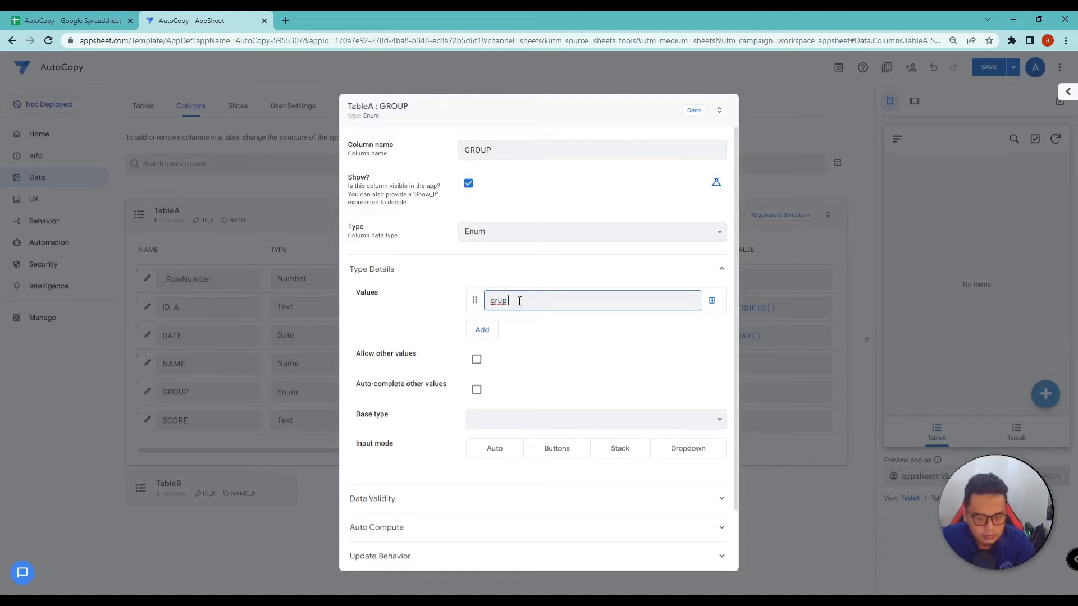
pyautogui.press('capslock')
pyautogui.write('G')
pyautogui.press('capslock')
pyautogui.write('roup')
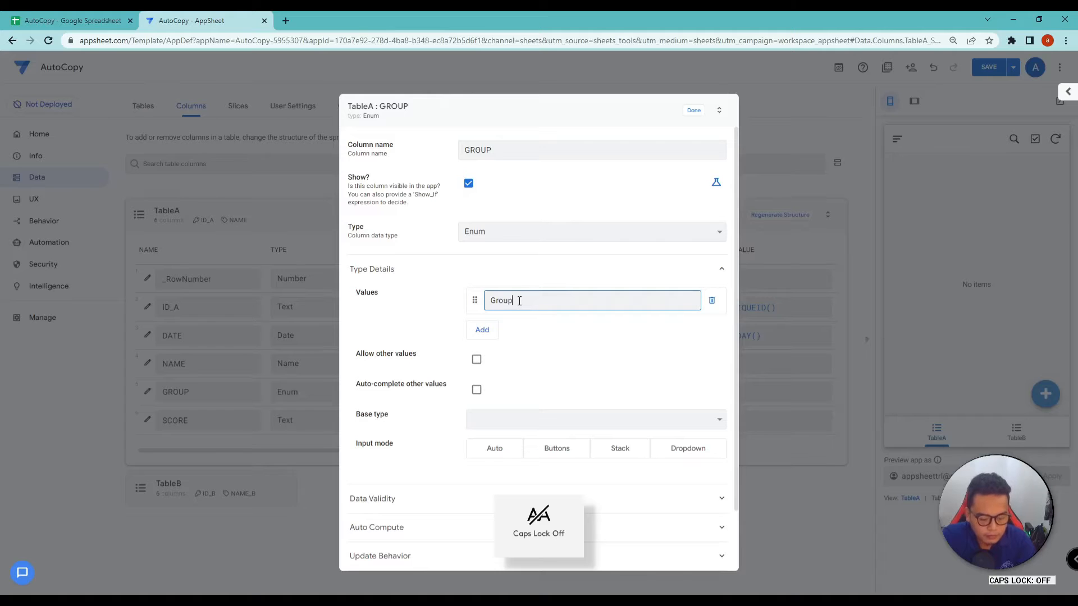
pyautogui.press('capslock')
pyautogui.write('A')
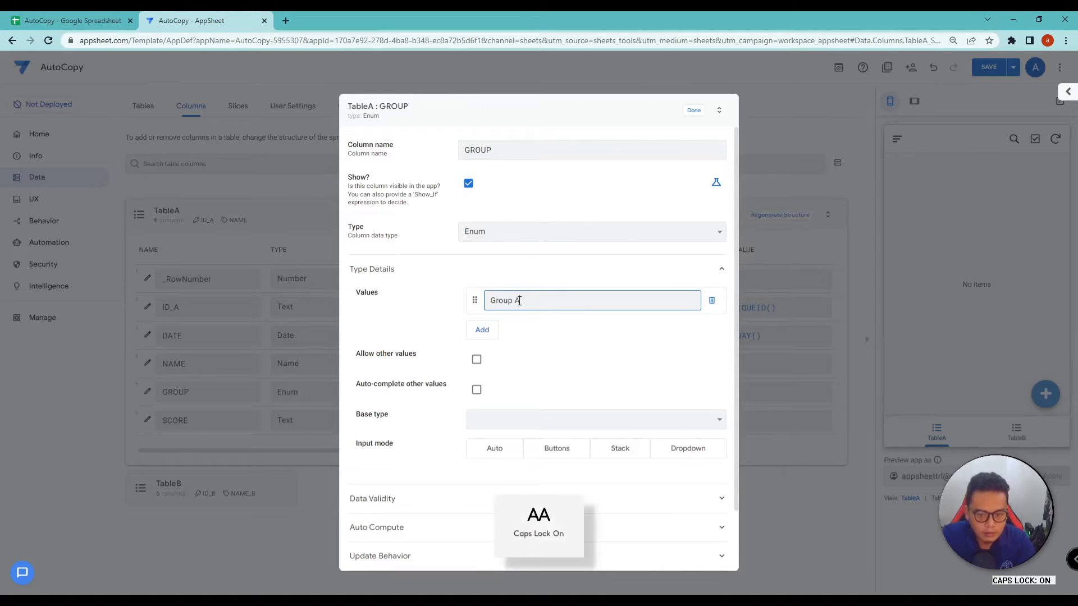
# Step: Add Group B as the second Enum value and finish editing the GROUP column
pyautogui.click(486, 341)
pyautogui.moveTo(521, 301); pyautogui.dragTo(471, 308)
pyautogui.hotkey('ctrl', 'c')
pyautogui.click(496, 330)
pyautogui.hotkey('ctrl', 'v')
pyautogui.press('BackSpace')
pyautogui.write('B')
pyautogui.click(693, 111)
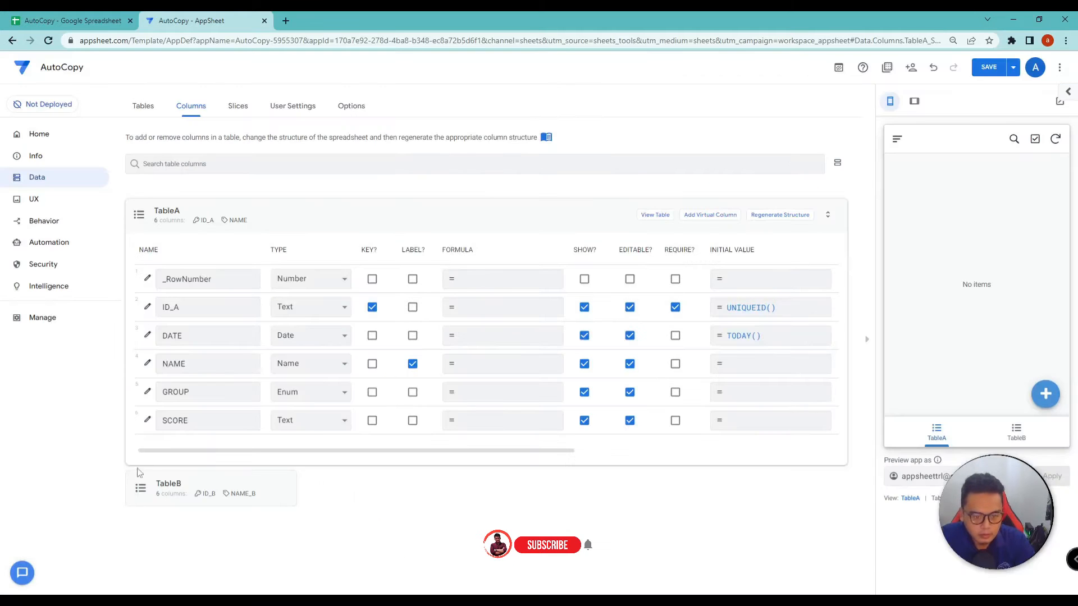
# Step: Set TableA's SCORE column to type Number with the Range display mode, and save the app
pyautogui.click(148, 420)
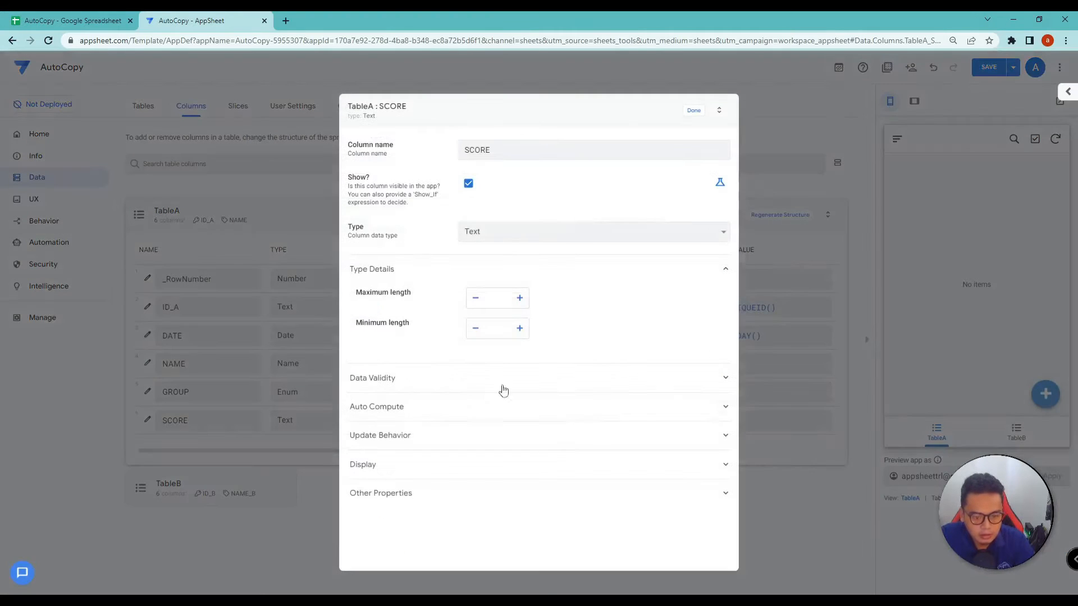
pyautogui.click(542, 237)
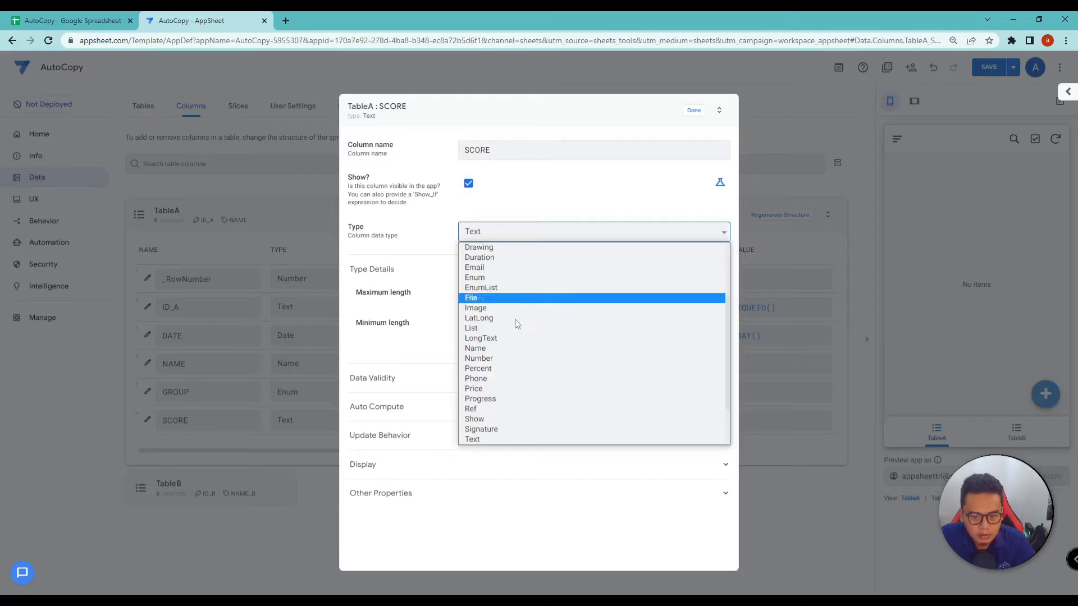
pyautogui.click(514, 358)
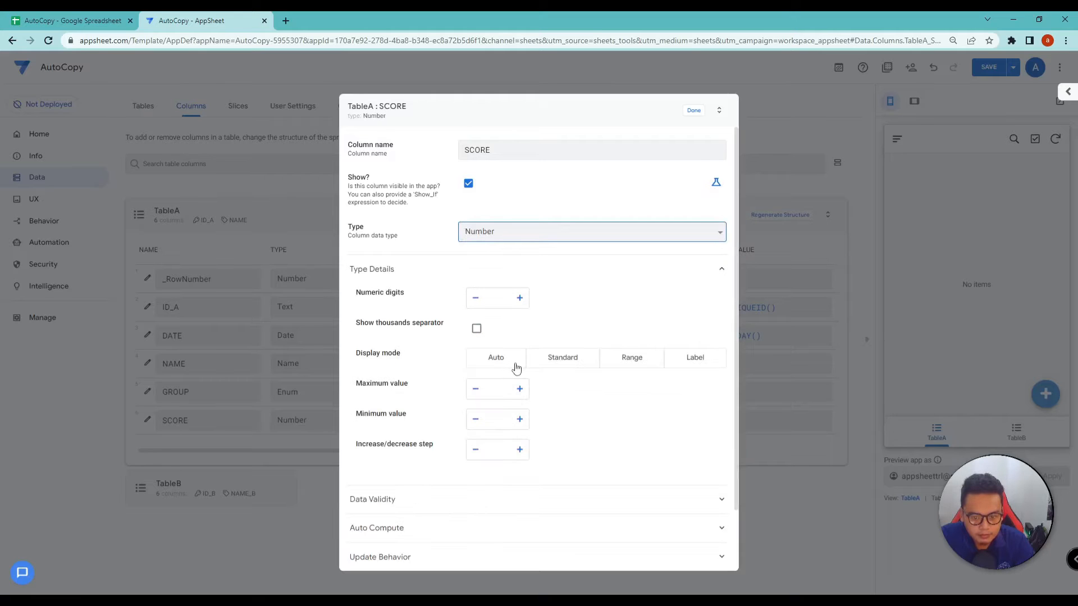
pyautogui.click(642, 366)
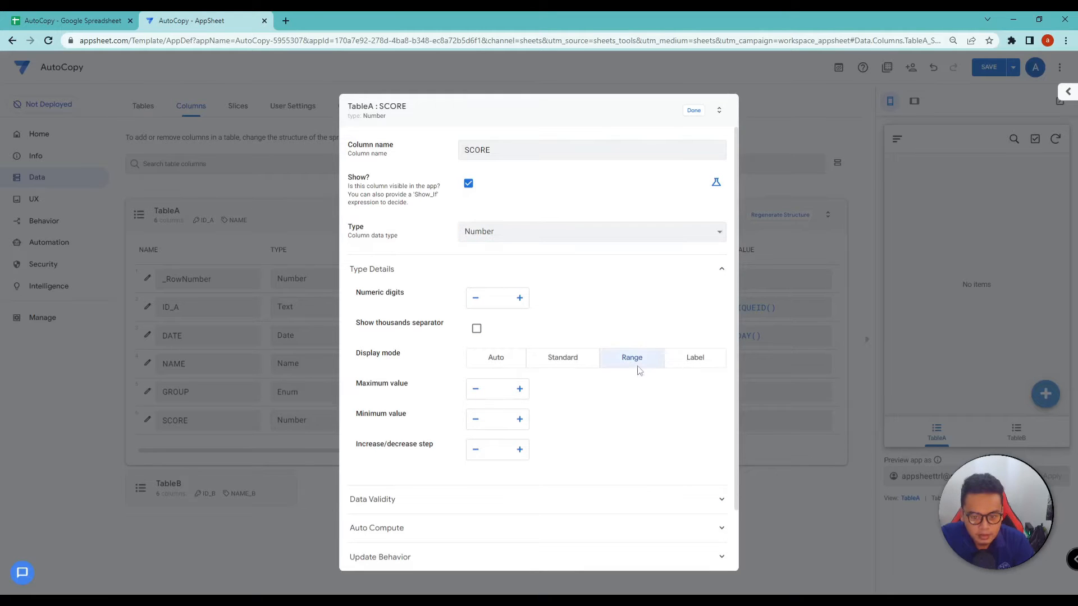
pyautogui.click(694, 112)
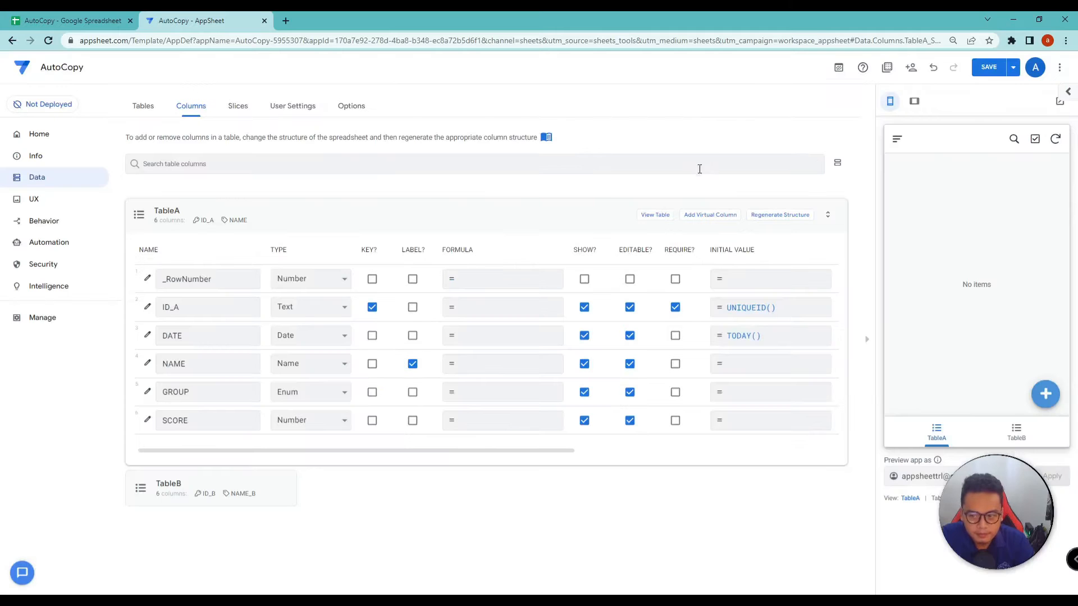
pyautogui.click(979, 70)
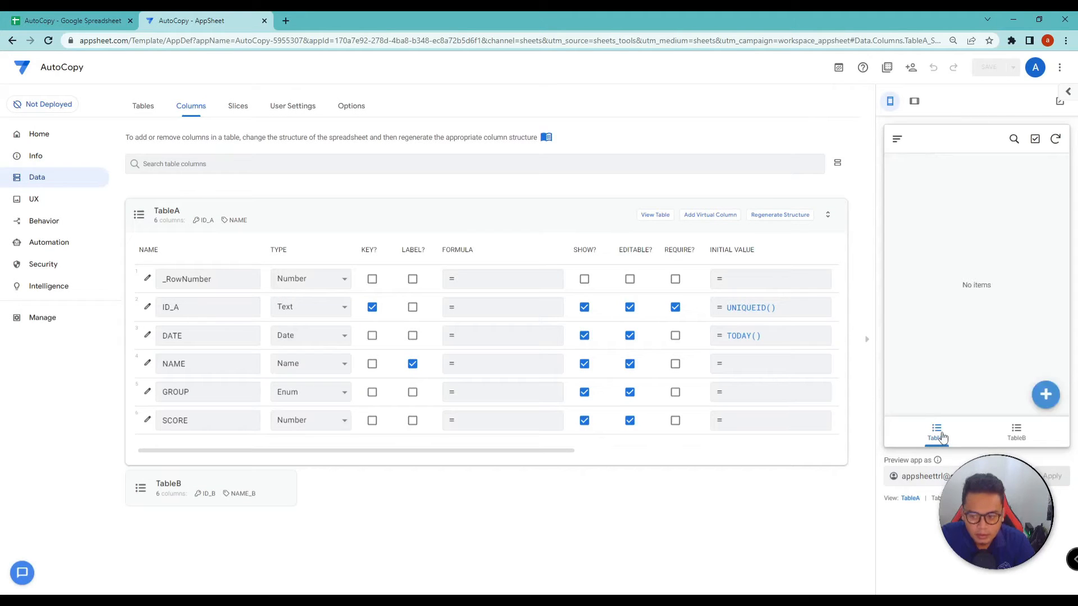
# Step: Open a new TableA form in the app preview and test the SCORE slider by moving it to 71
pyautogui.click(1045, 394)
pyautogui.scroll(-1, 1000, 321)
pyautogui.moveTo(899, 391); pyautogui.dragTo(1005, 391)
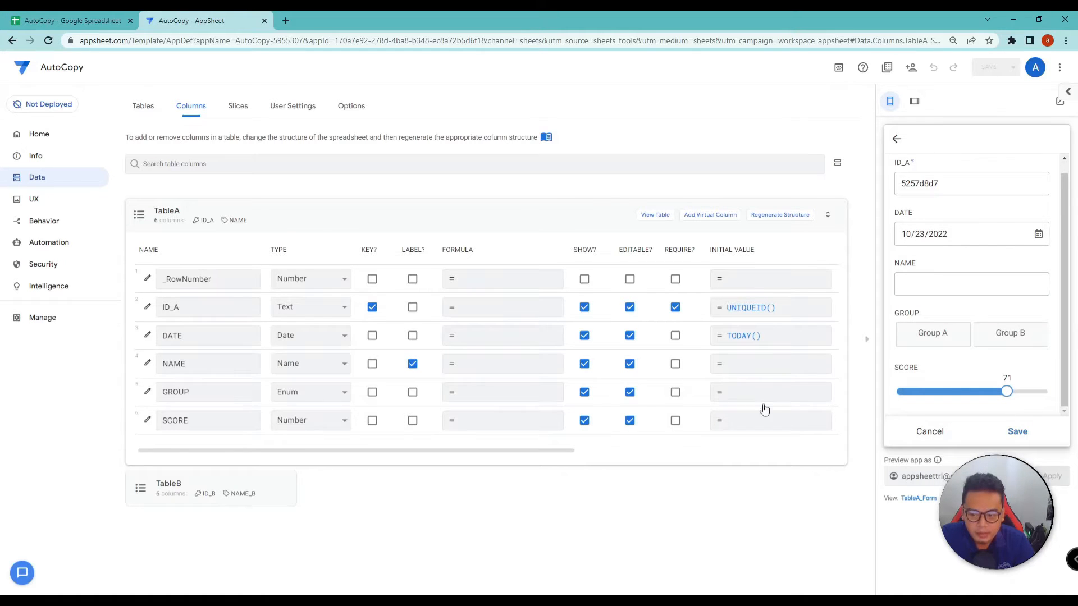
# Step: Set the type of TableB's SCORE_B column to Number and save the app
pyautogui.click(217, 491)
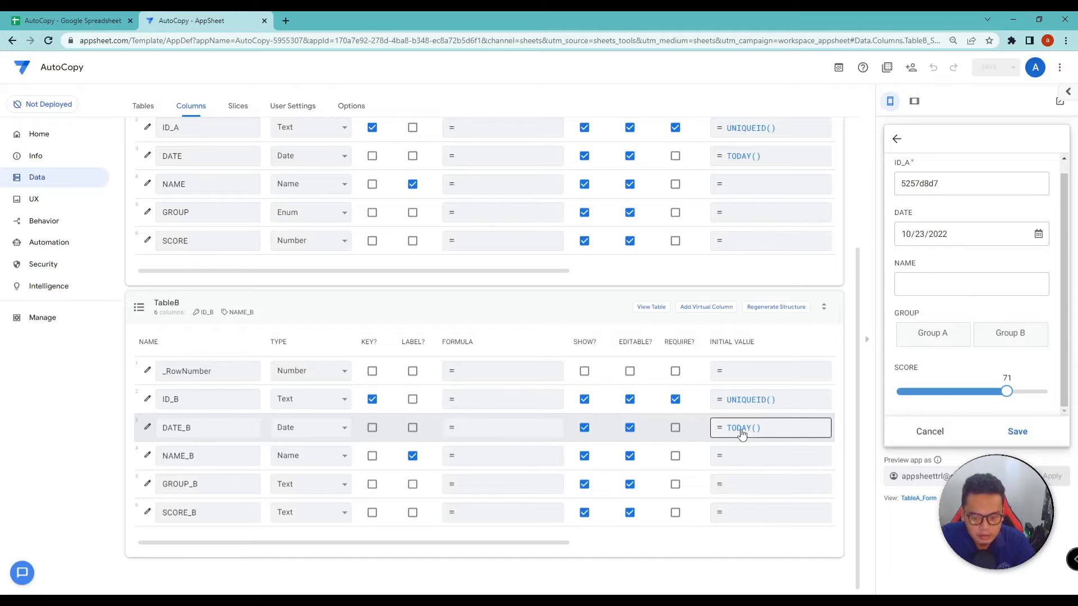
pyautogui.click(147, 513)
pyautogui.click(547, 232)
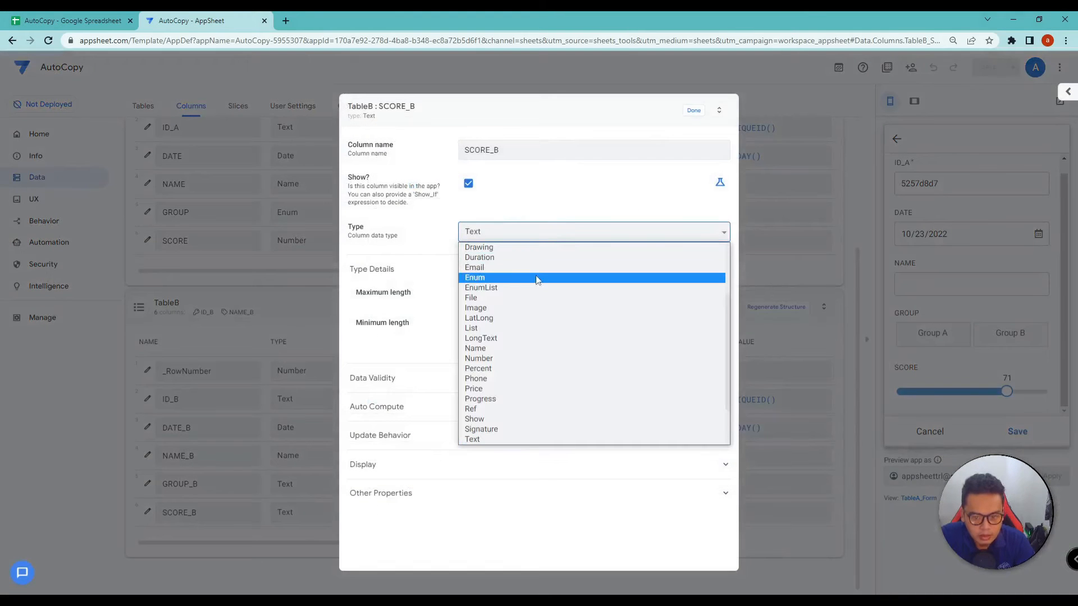
pyautogui.scroll(3, 534, 294)
pyautogui.scroll(-5, 534, 294)
pyautogui.scroll(5, 528, 303)
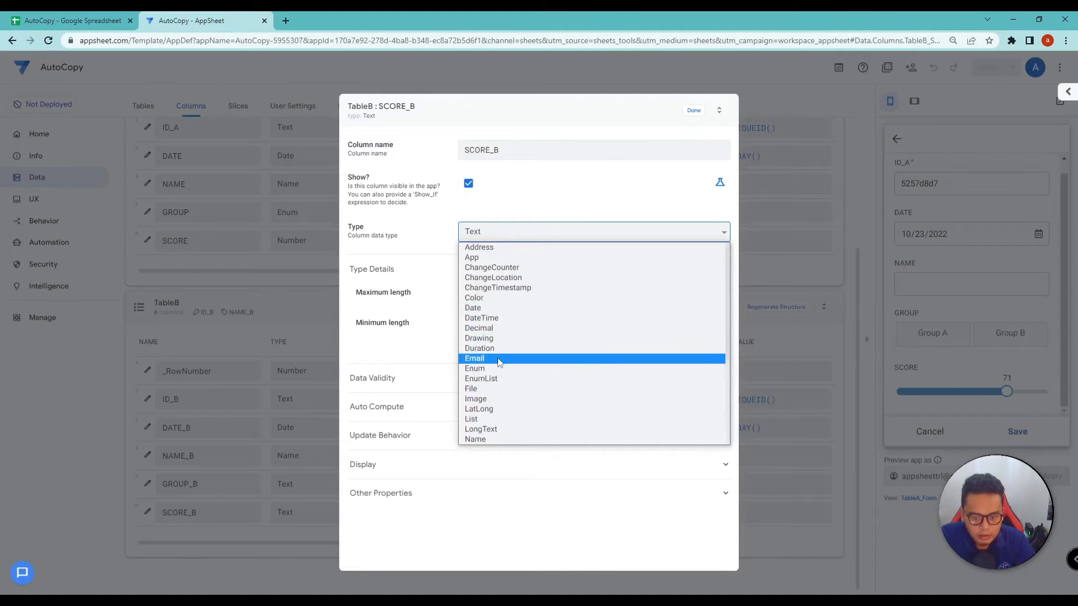
pyautogui.scroll(-2, 500, 384)
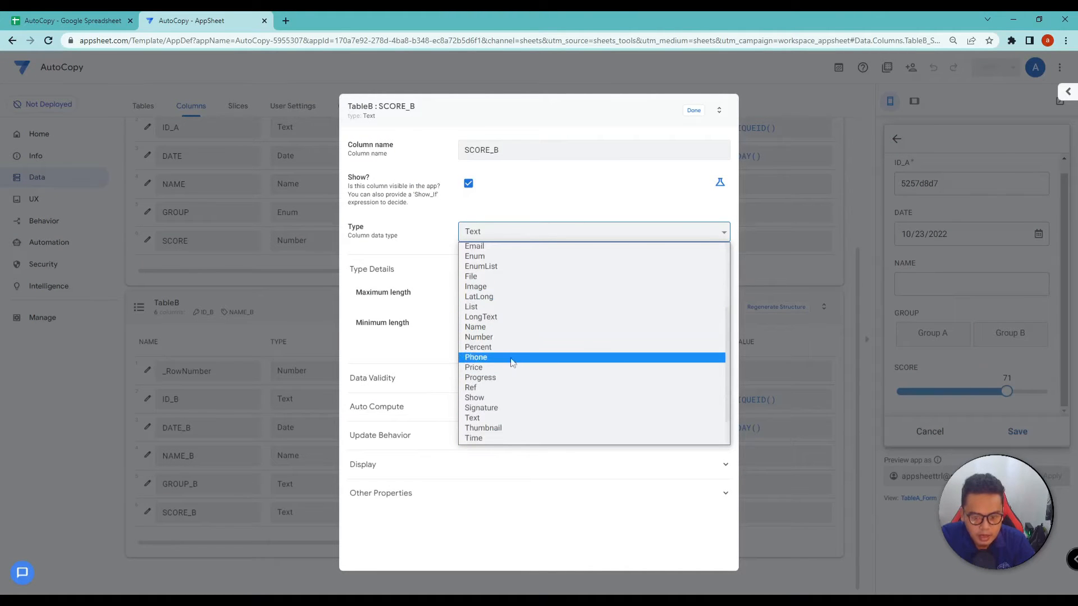
pyautogui.click(511, 339)
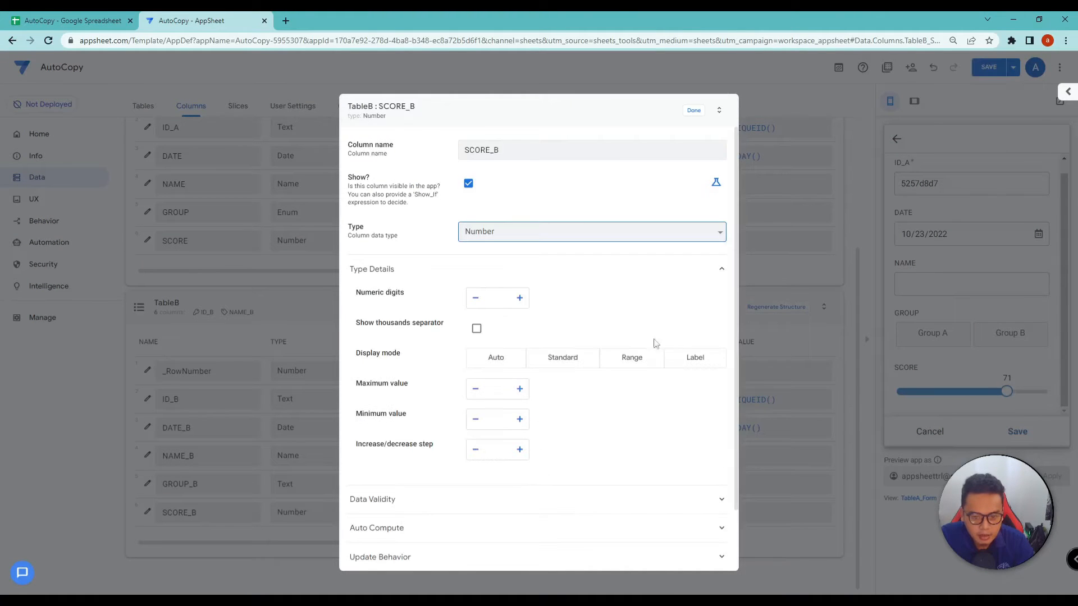
pyautogui.click(693, 110)
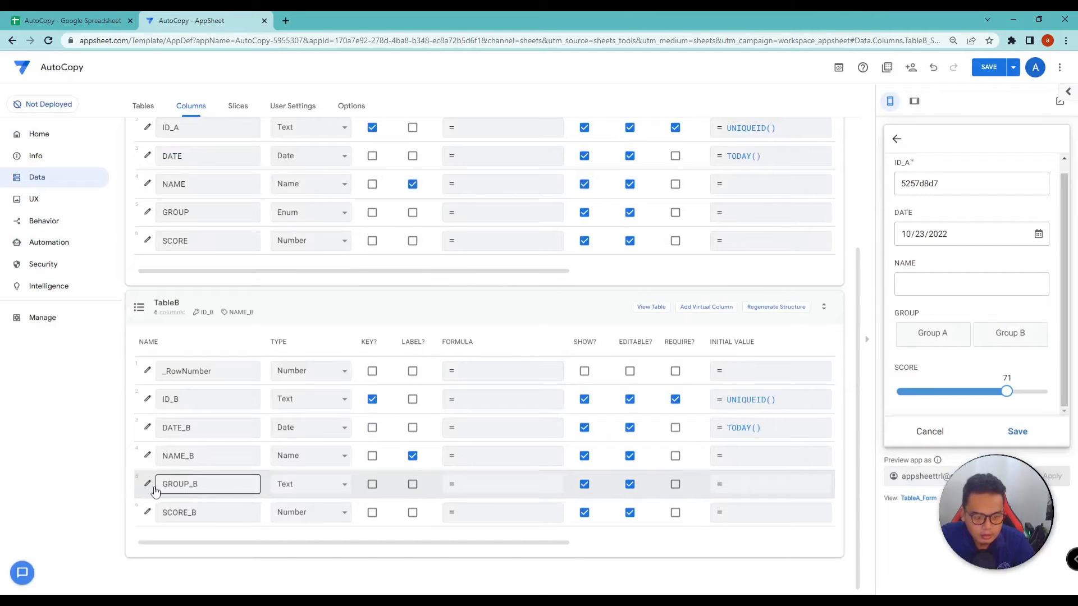
pyautogui.click(989, 68)
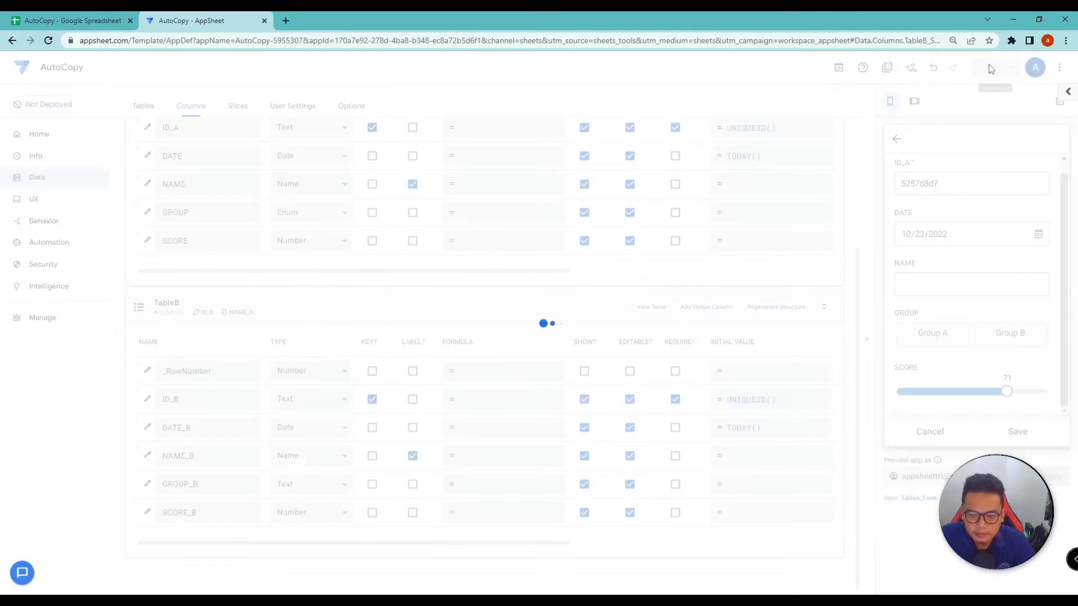
# Step: Create a new behavior action for TableA and name it Copy
pyautogui.click(327, 315)
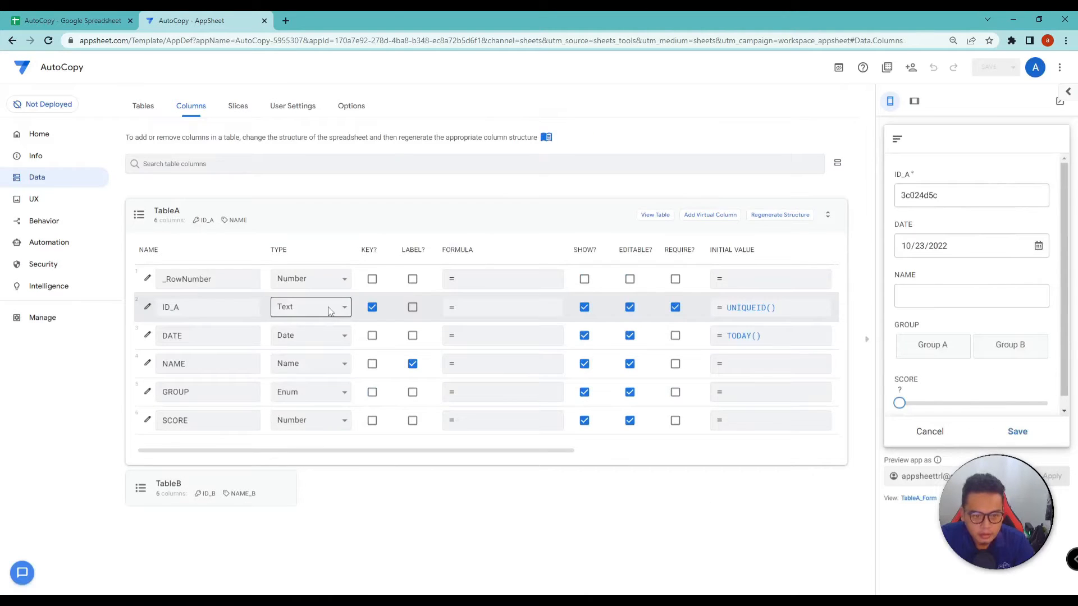
pyautogui.click(310, 225)
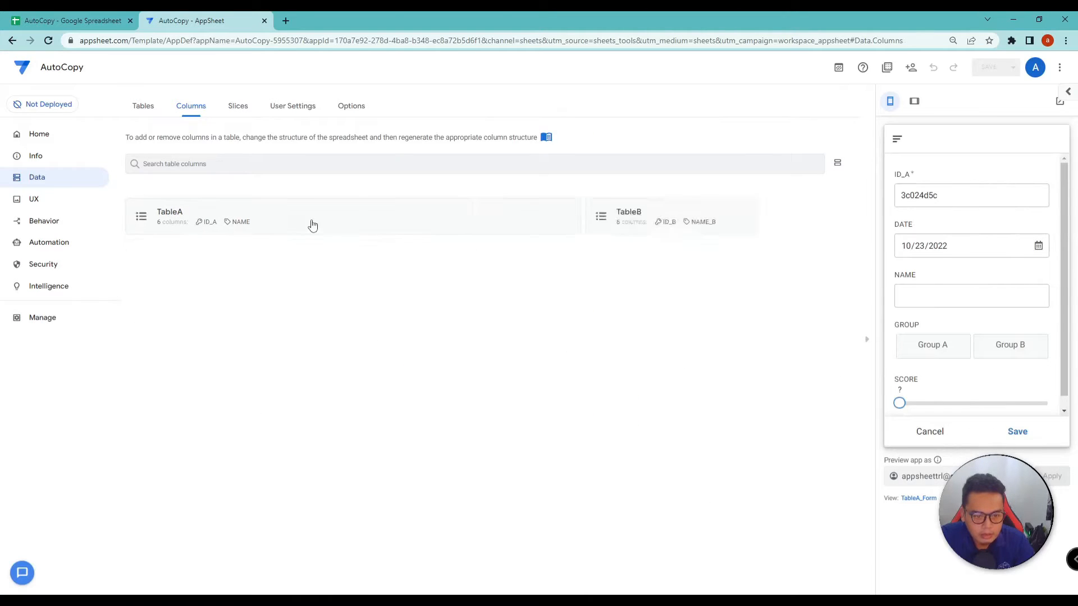
pyautogui.click(62, 228)
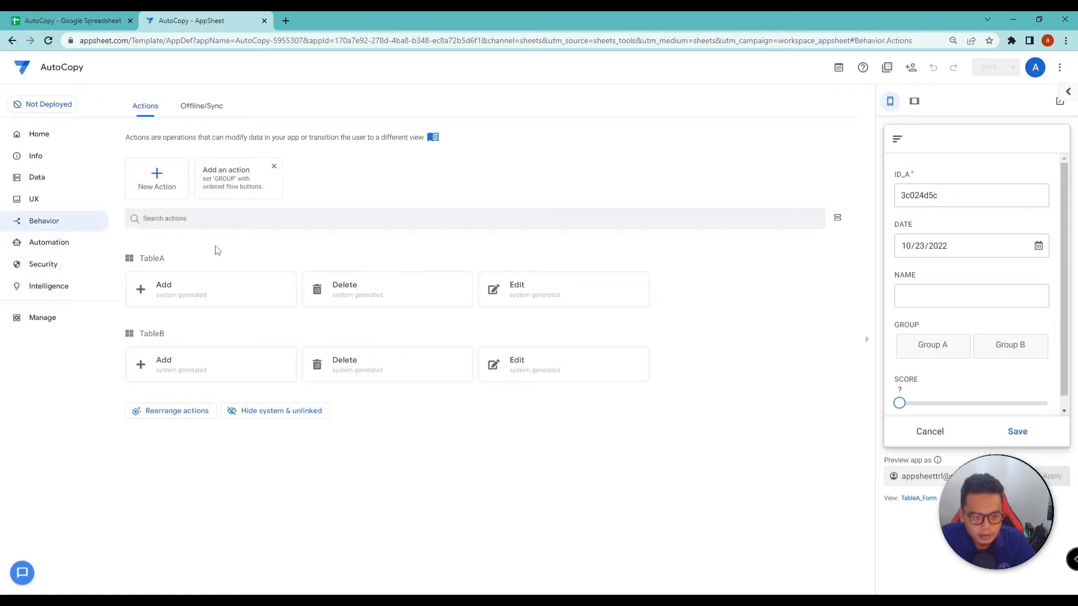
pyautogui.click(157, 180)
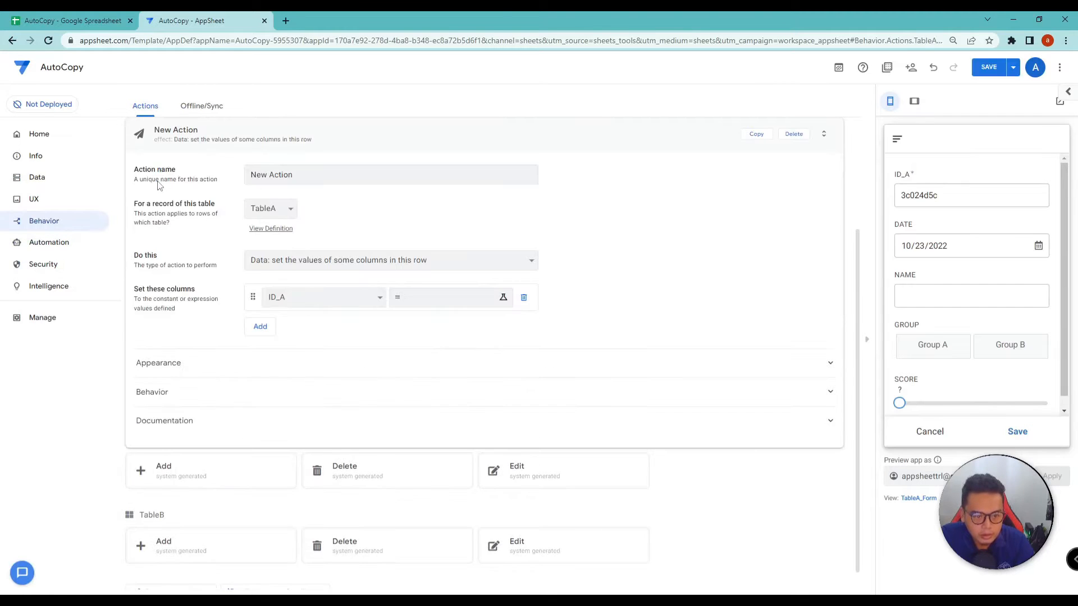
pyautogui.click(298, 174)
pyautogui.moveTo(297, 174); pyautogui.dragTo(238, 177)
pyautogui.write('C')
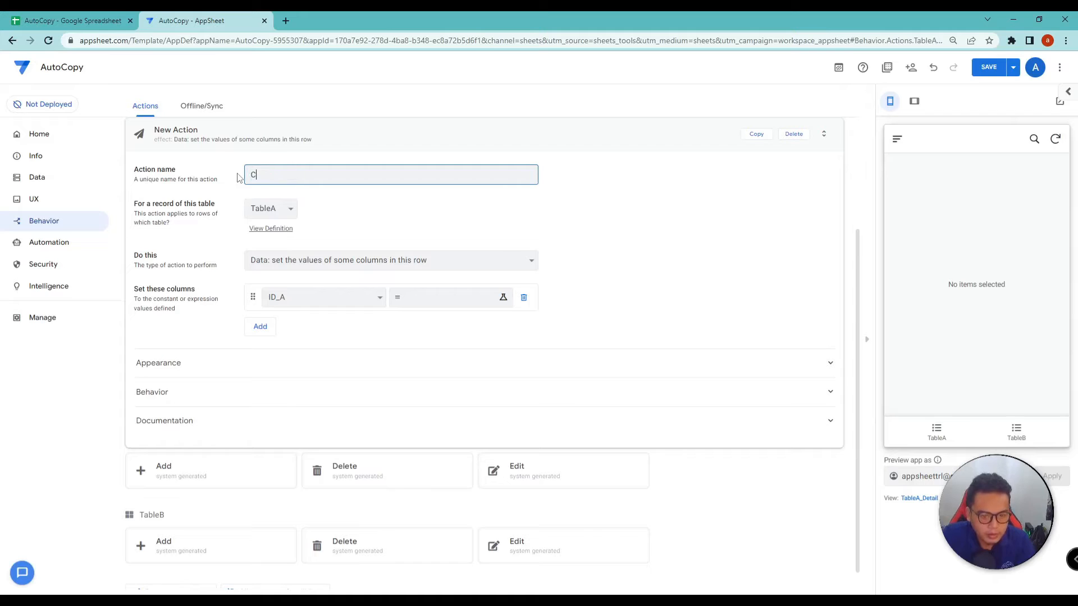
pyautogui.press('capslock')
pyautogui.write('opy')
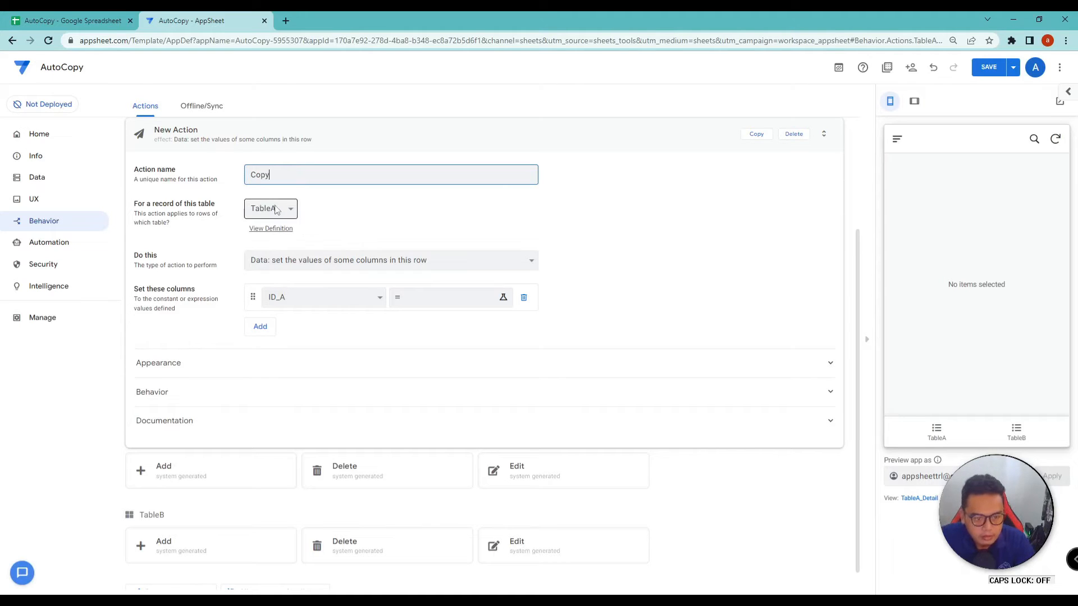
# Step: Make the Copy action add a new row to another table using values from this row, with TableB as the target
pyautogui.click(266, 267)
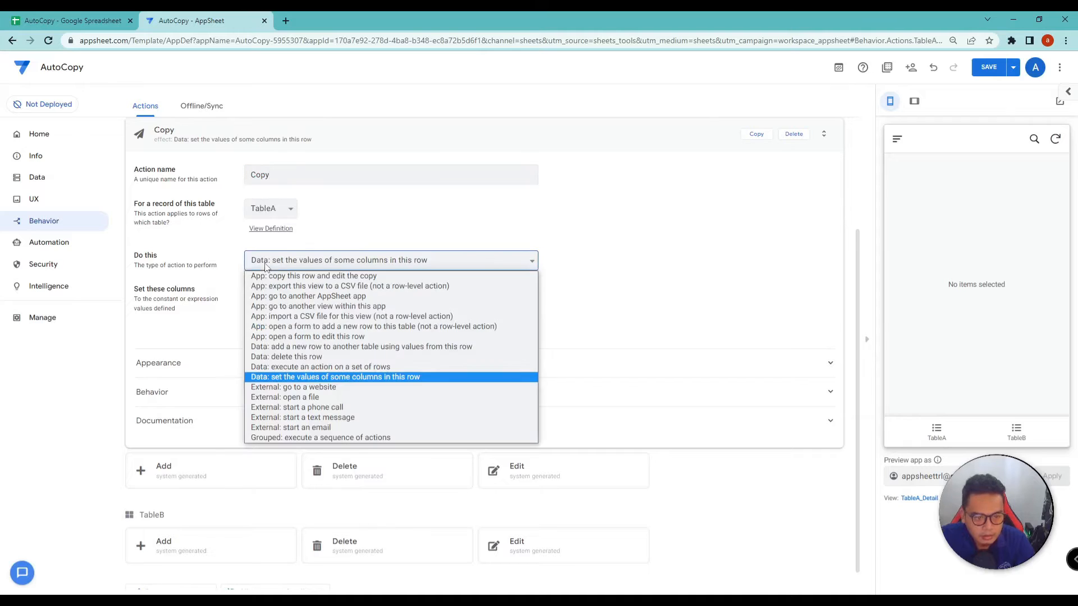
pyautogui.click(295, 347)
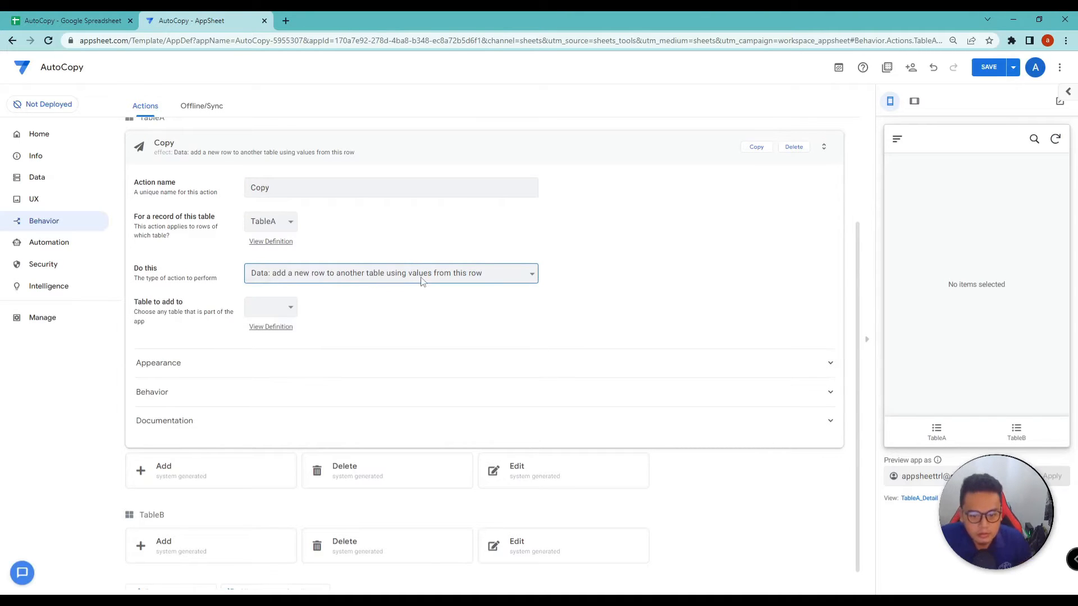
pyautogui.moveTo(134, 304); pyautogui.dragTo(180, 307)
pyautogui.click(271, 307)
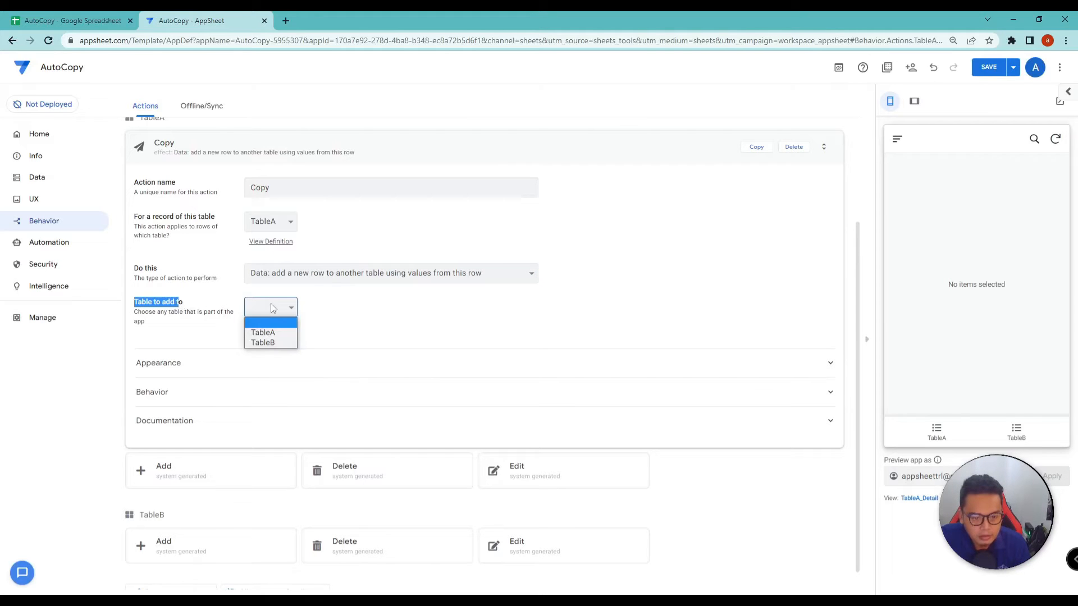
pyautogui.click(263, 343)
pyautogui.click(408, 327)
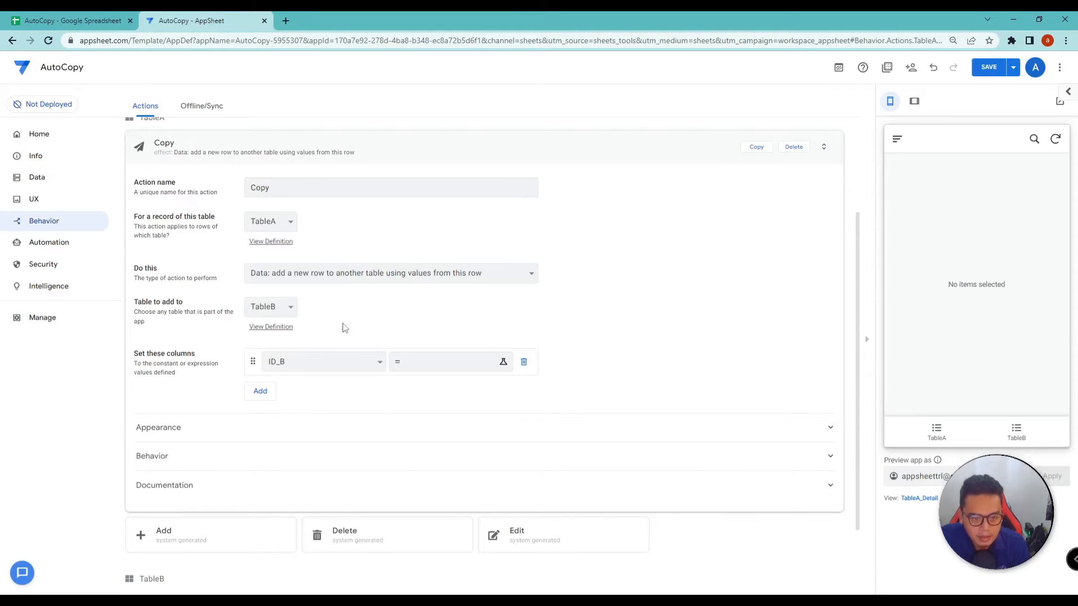
# Step: Add DATE_B and NAME_B to the columns that the Copy action sets
pyautogui.click(262, 394)
pyautogui.click(282, 399)
pyautogui.click(308, 425)
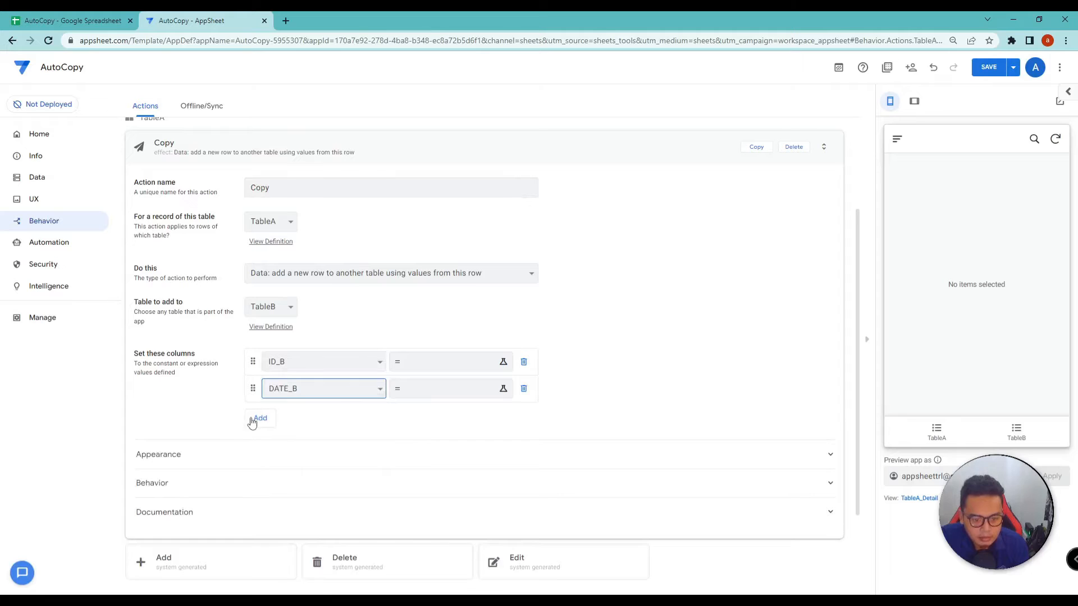
pyautogui.click(255, 420)
pyautogui.click(284, 421)
pyautogui.click(289, 464)
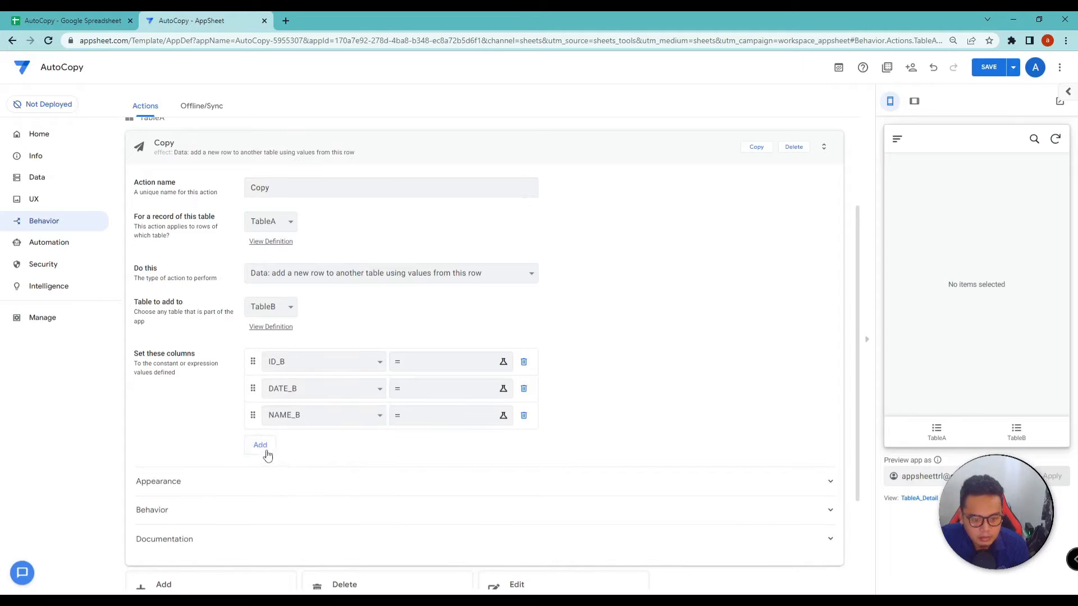
# Step: Add GROUP_B and SCORE_B to the columns that the Copy action sets
pyautogui.click(266, 450)
pyautogui.click(297, 449)
pyautogui.click(285, 496)
pyautogui.click(262, 472)
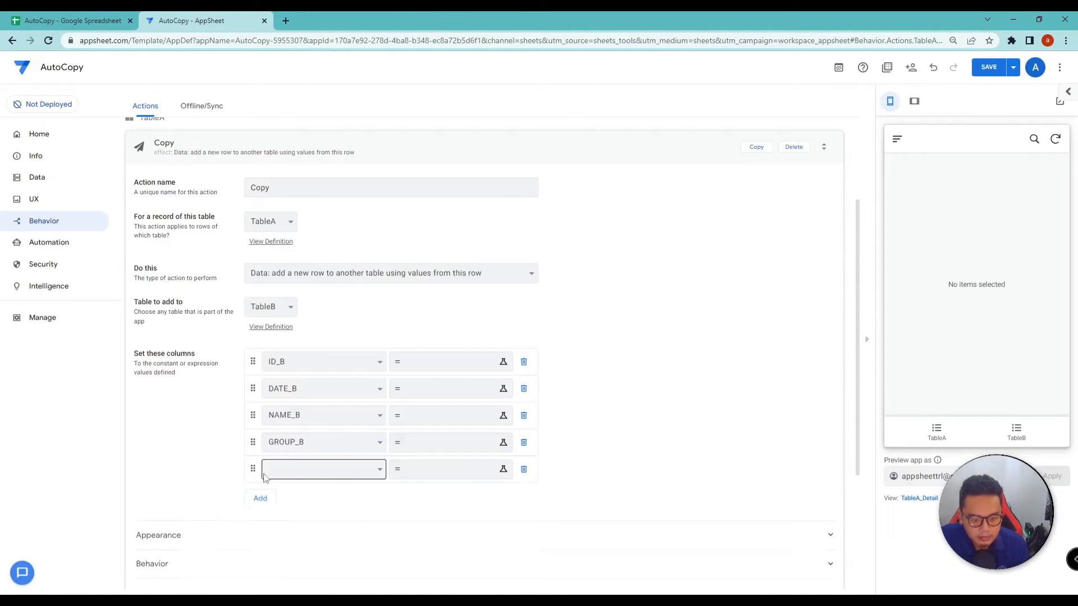
pyautogui.click(290, 471)
pyautogui.click(286, 535)
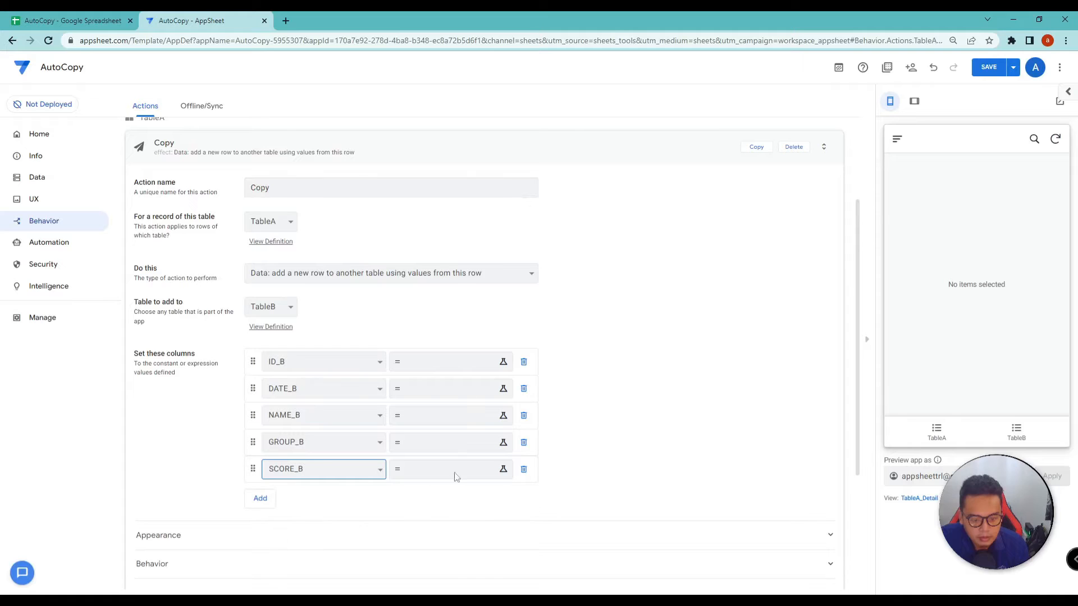
# Step: Start the value expression for ID_B as a Lookup function with [_thisrow] as its first argument
pyautogui.click(432, 362)
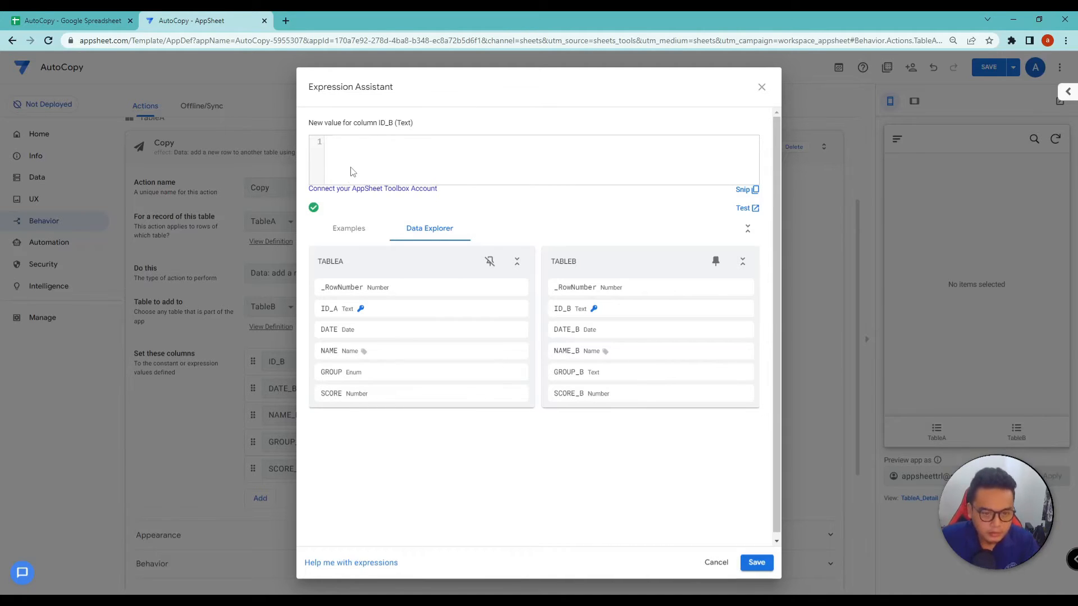
pyautogui.press('capslock')
pyautogui.write('L')
pyautogui.press('capslock')
pyautogui.write('ookup')
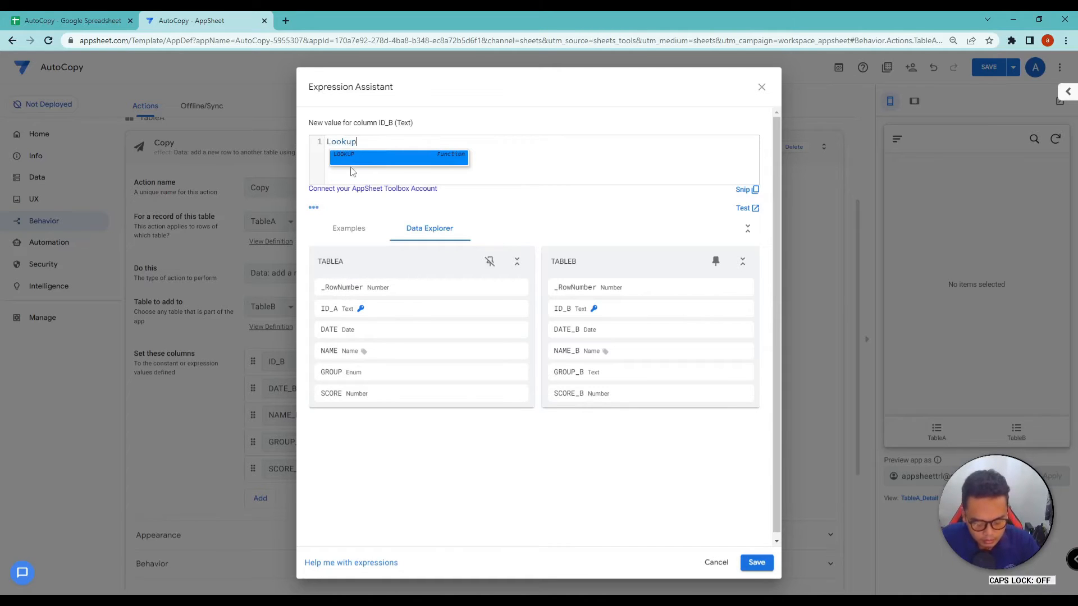
pyautogui.write('(')
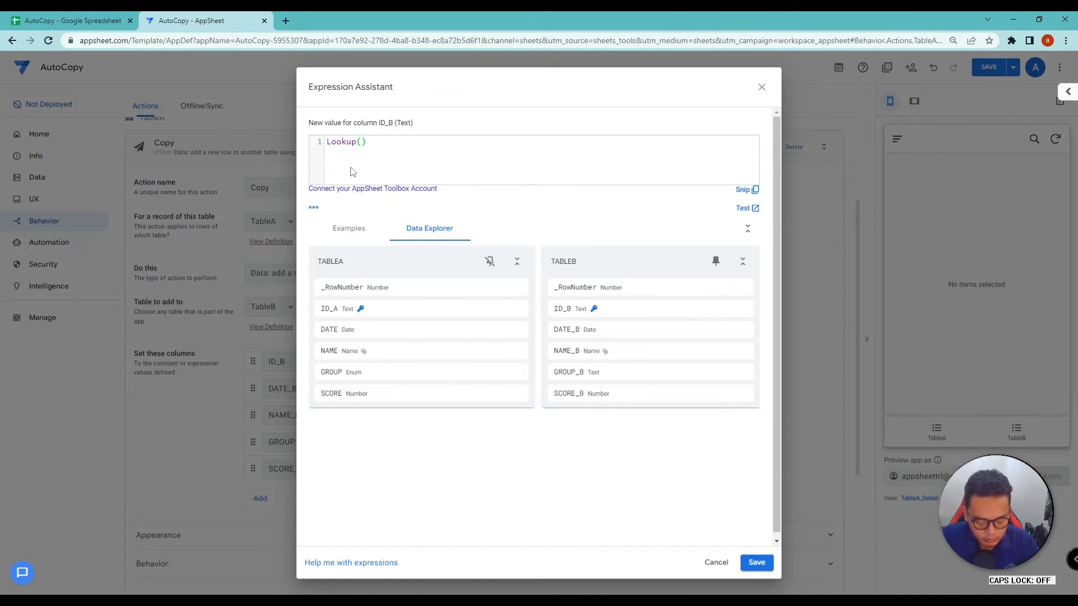
pyautogui.write('[')
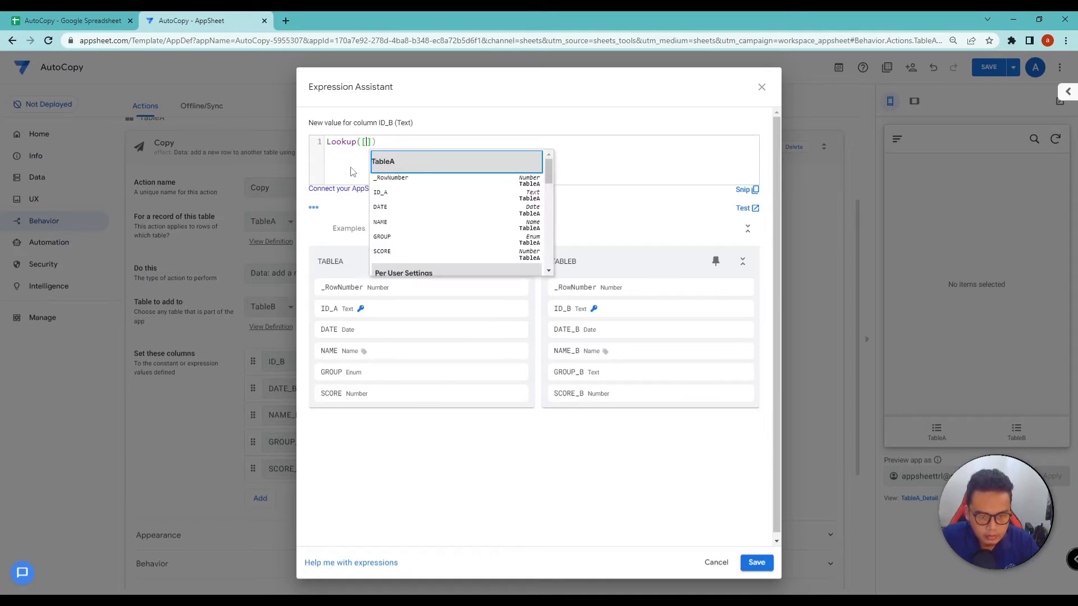
pyautogui.write('_')
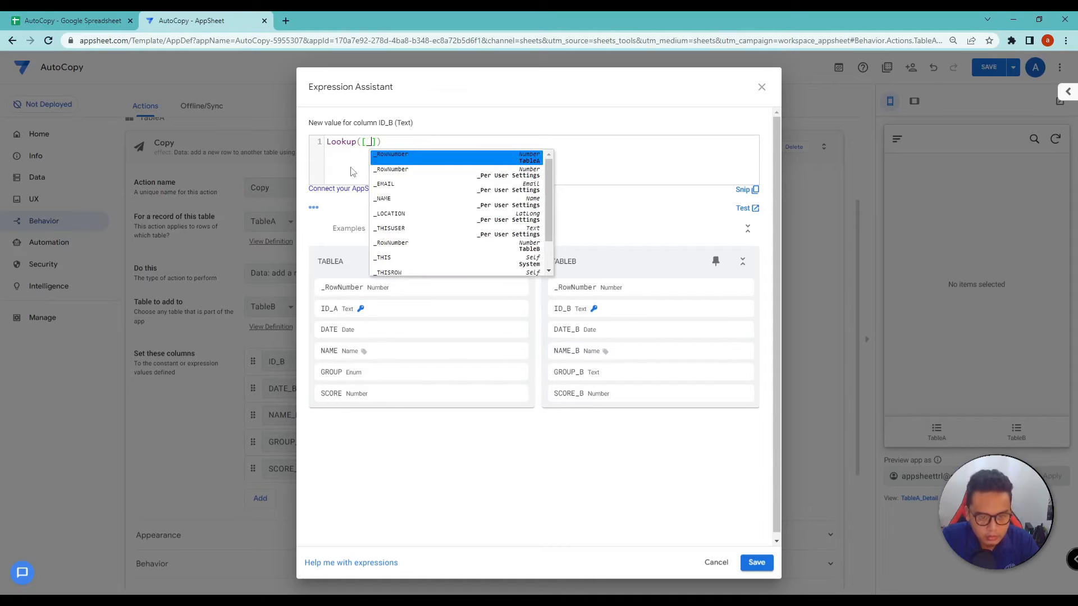
pyautogui.write('thisrow')
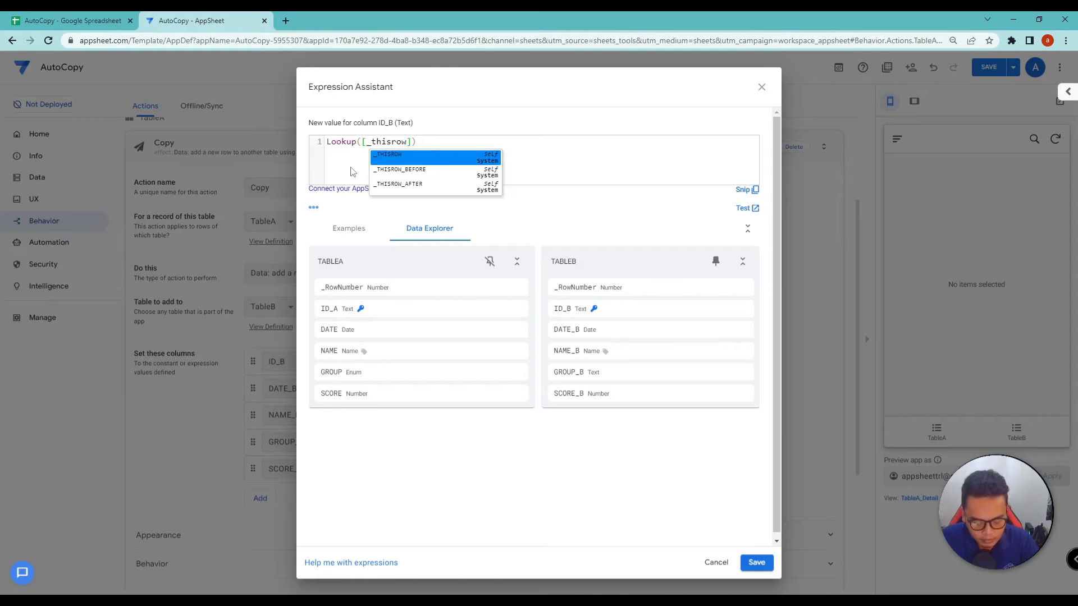
pyautogui.press('Right')
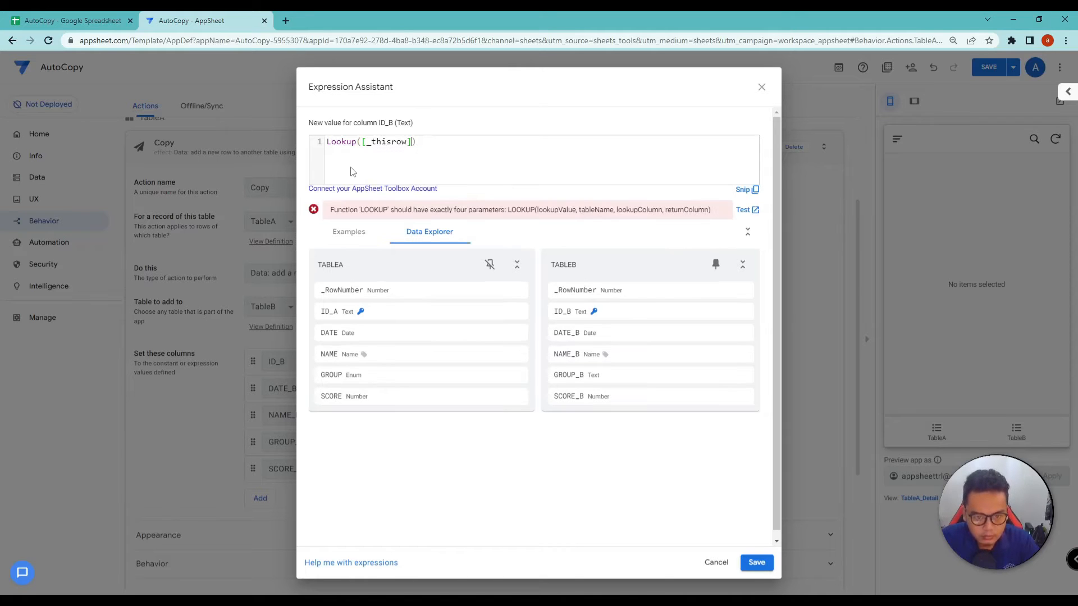
# Step: Complete the lookup value in the ID_B expression as [_thisrow].[ID_A]
pyautogui.write('.')
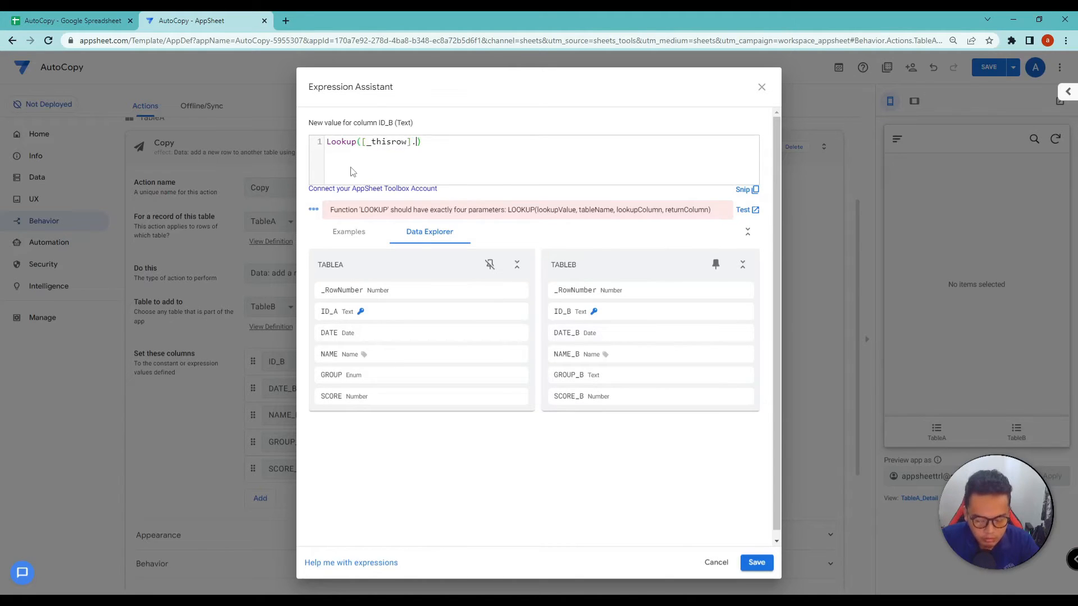
pyautogui.write('[')
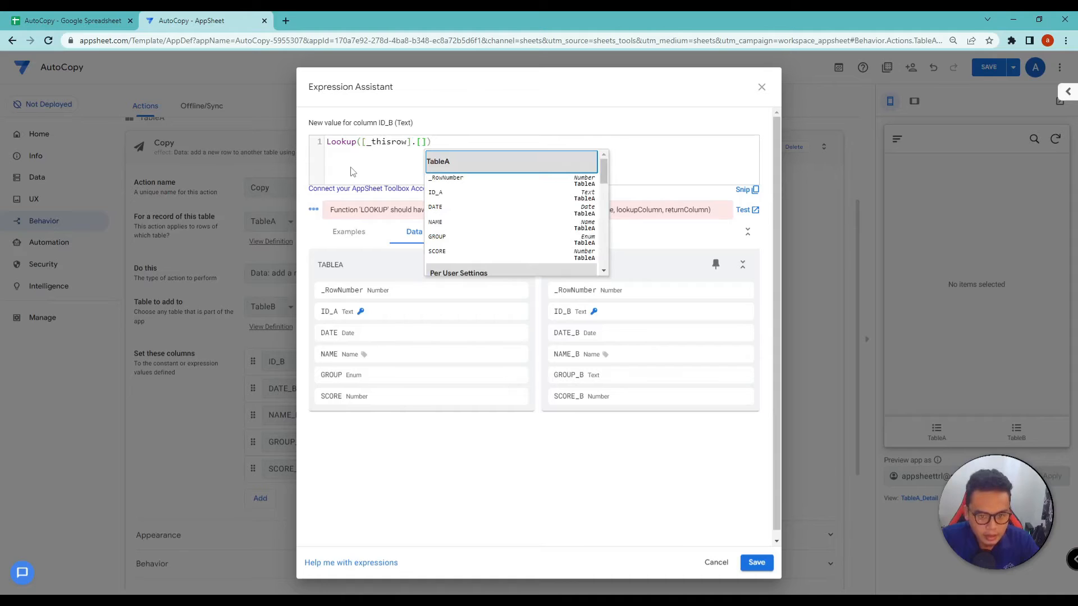
pyautogui.write('i')
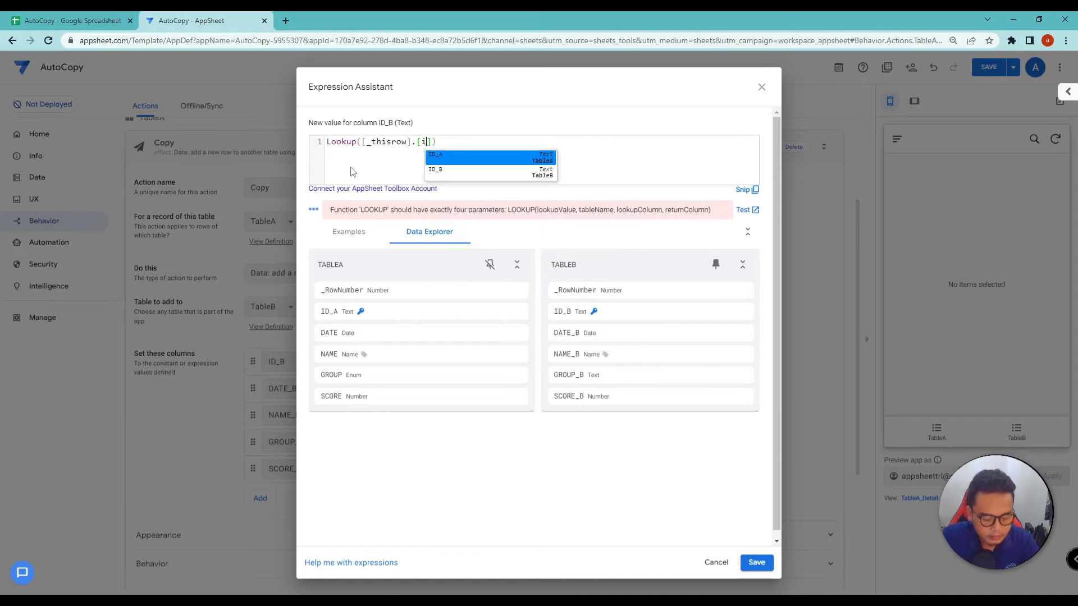
pyautogui.press('BackSpace')
pyautogui.press('capslock')
pyautogui.write('ID_A')
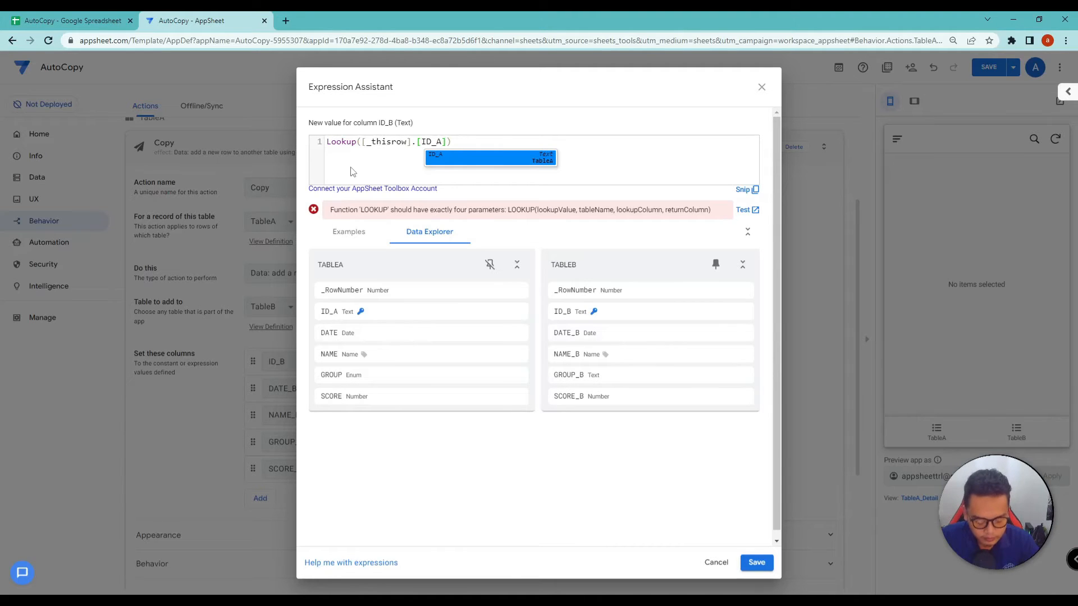
pyautogui.write('],')
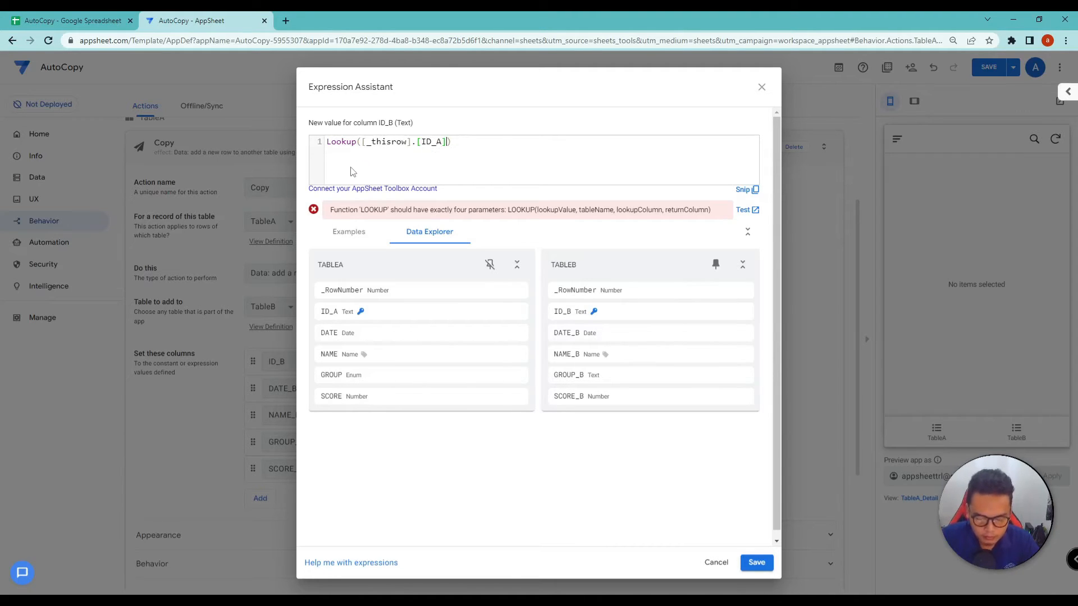
# Step: Add "TABLEA" as the table name argument of the ID_B Lookup expression
pyautogui.write('"')
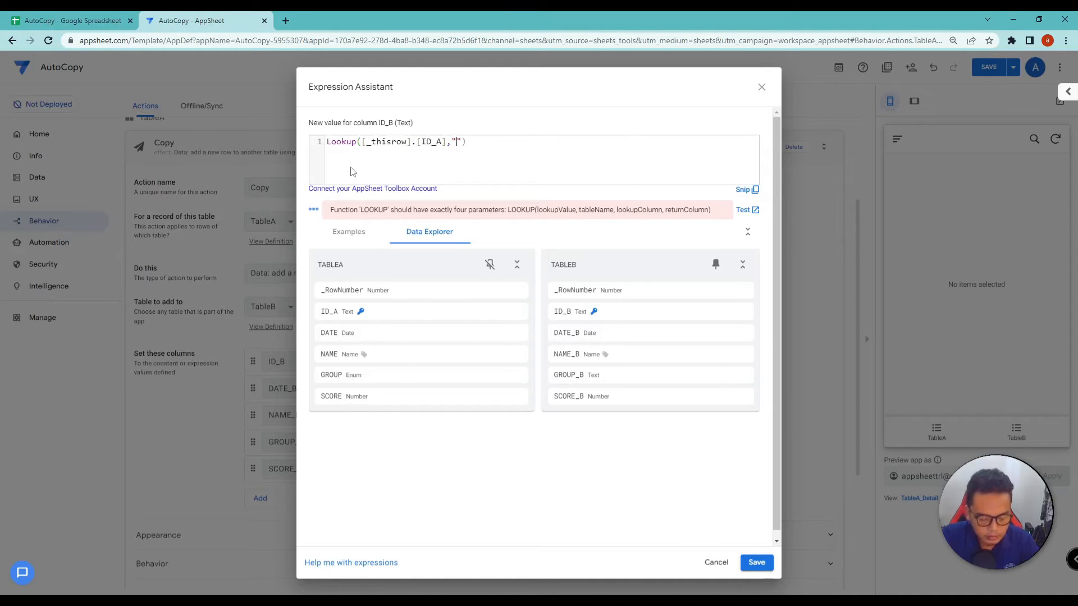
pyautogui.write('TA')
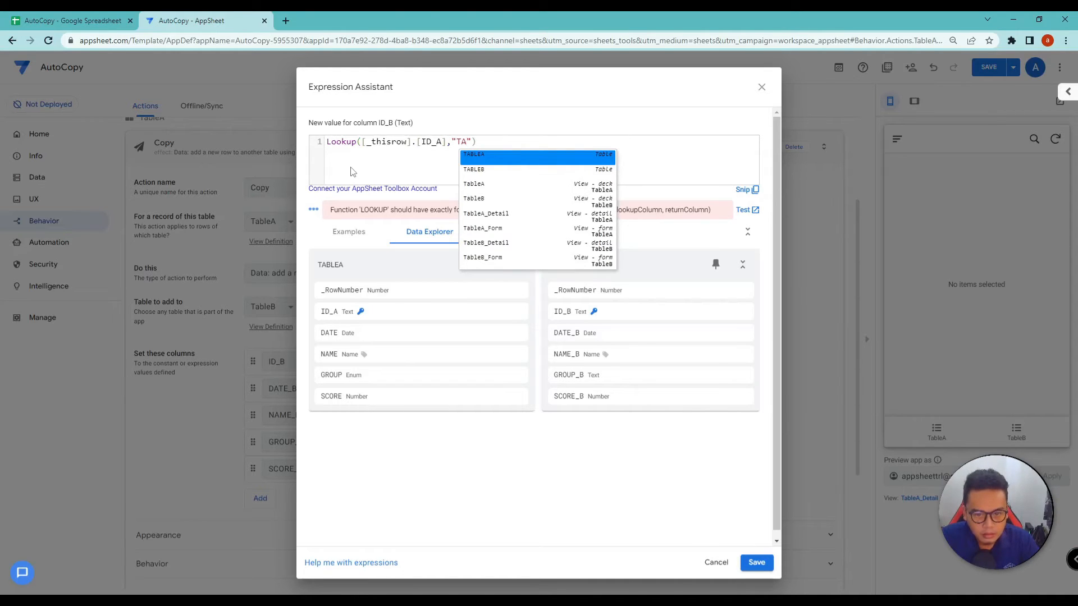
pyautogui.write('BL')
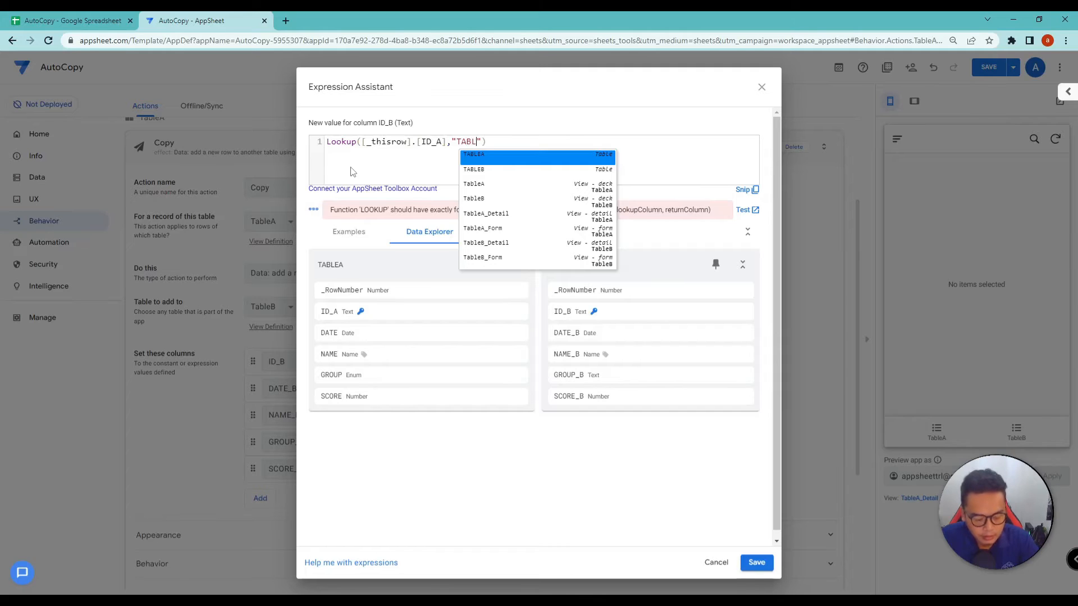
pyautogui.write('E')
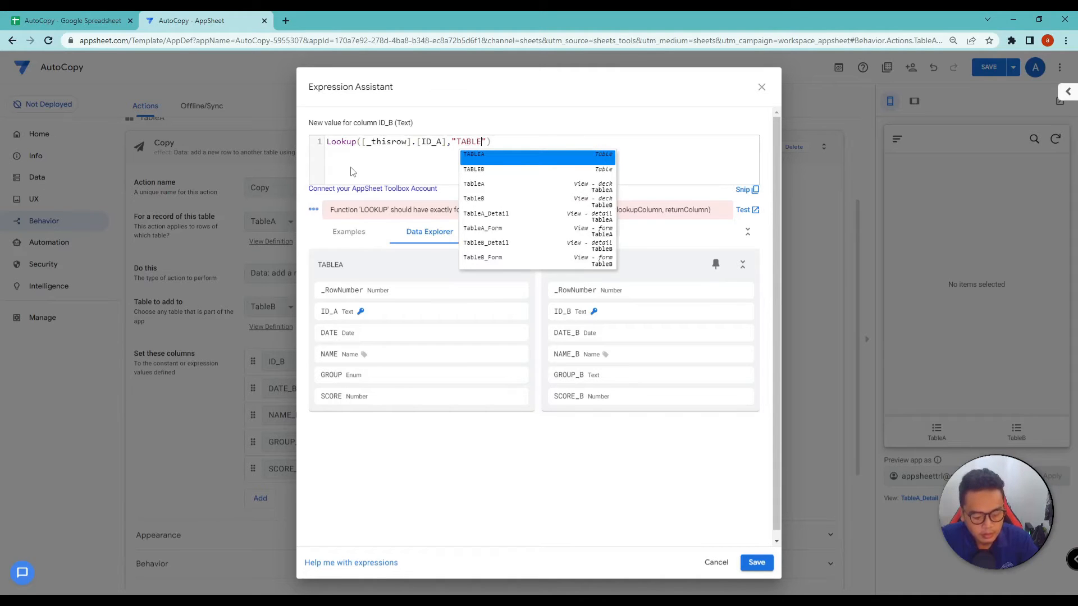
pyautogui.write('A')
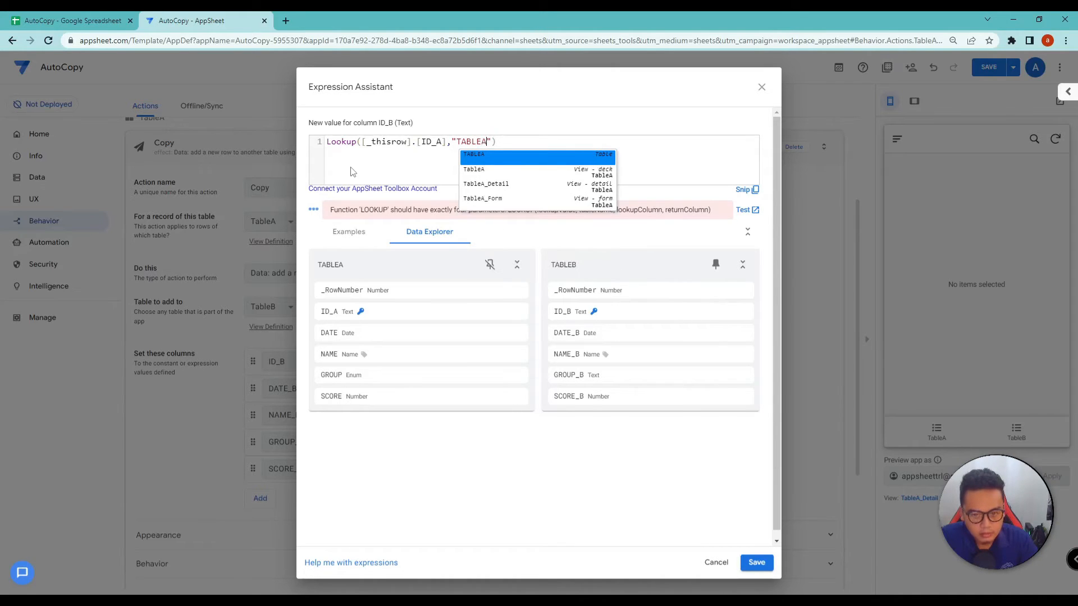
pyautogui.press('Right')
pyautogui.write('.')
pyautogui.press('BackSpace')
pyautogui.write(',')
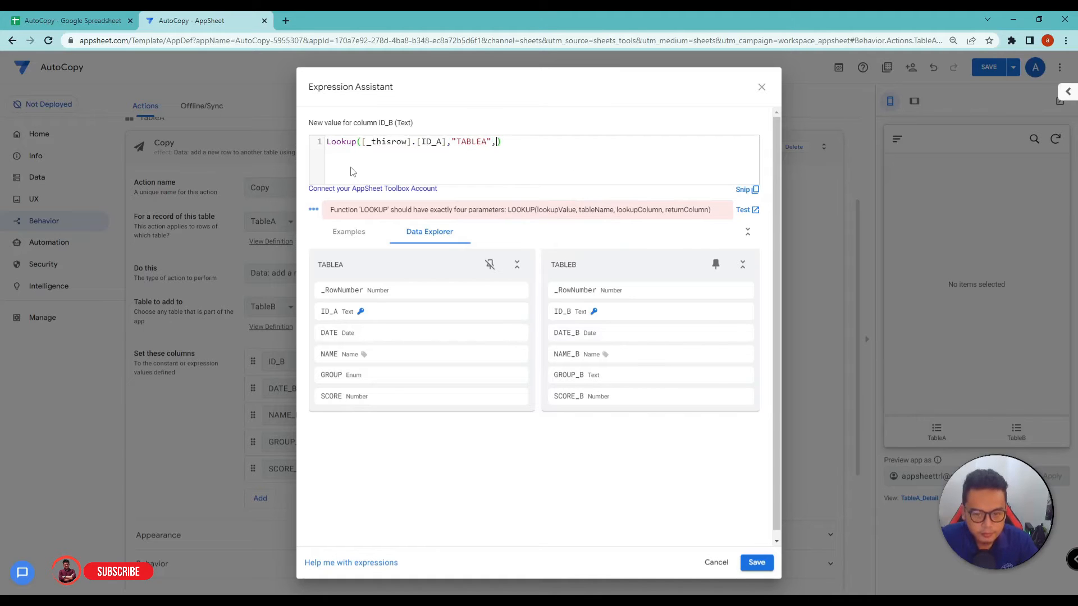
# Step: Add "ID_A" as both the lookup column and the return column of the ID_B Lookup expression
pyautogui.write('"')
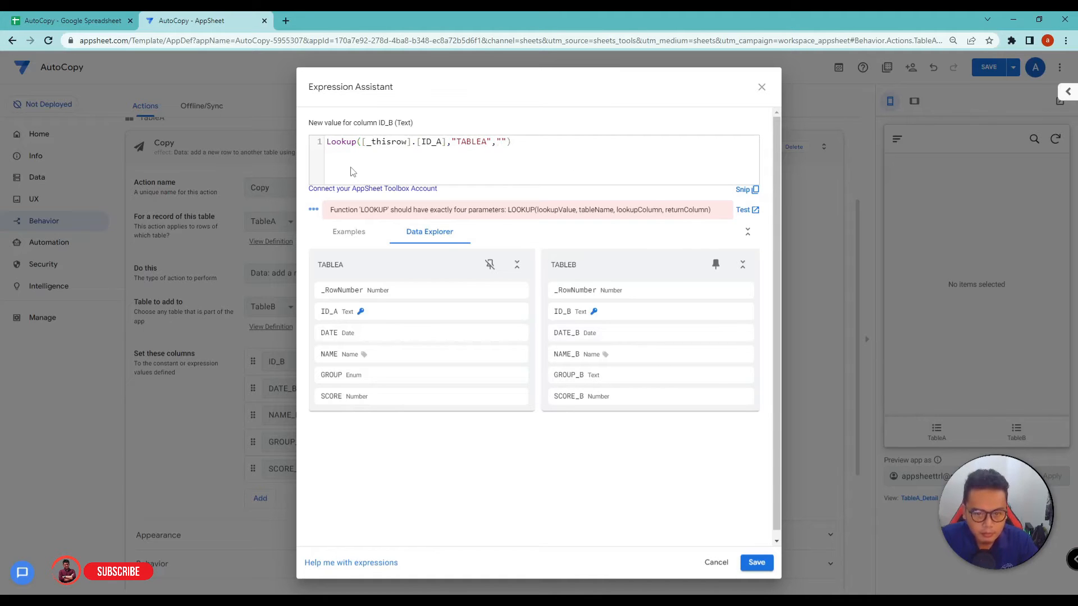
pyautogui.write('ID_A"')
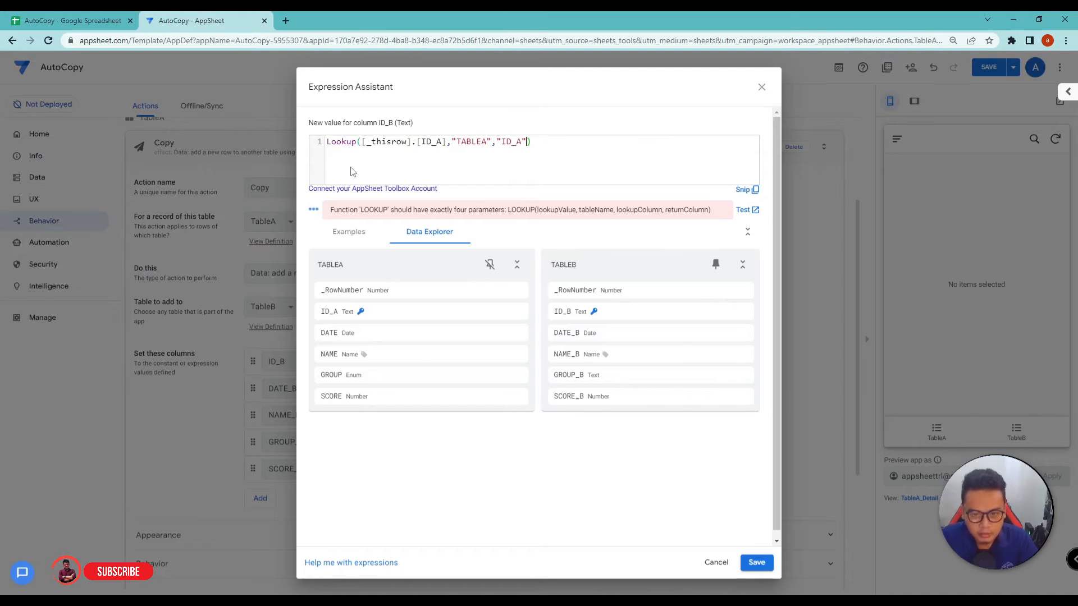
pyautogui.write(',')
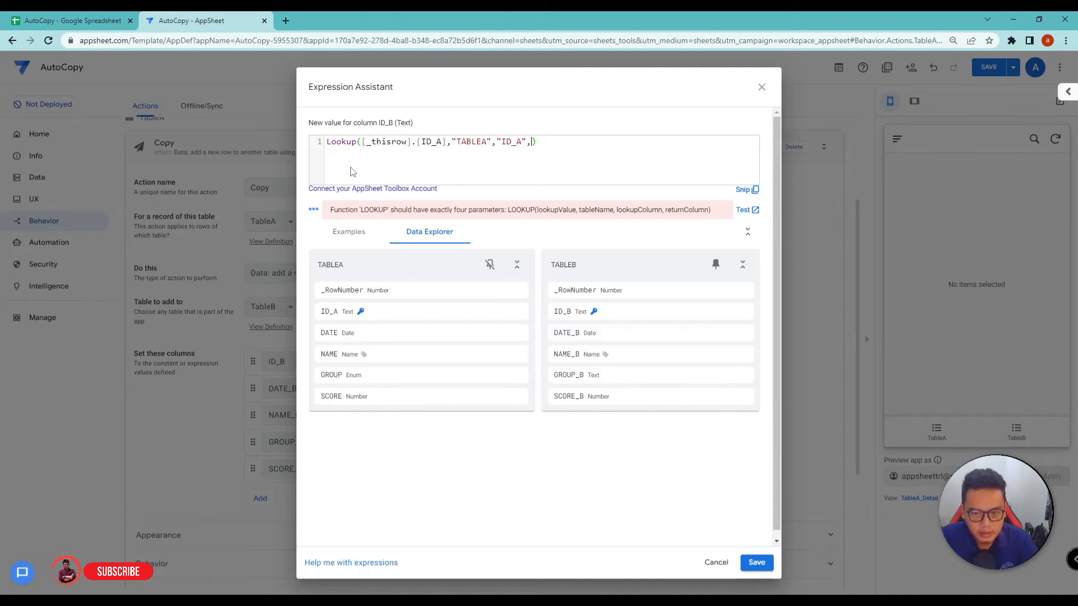
pyautogui.write('"')
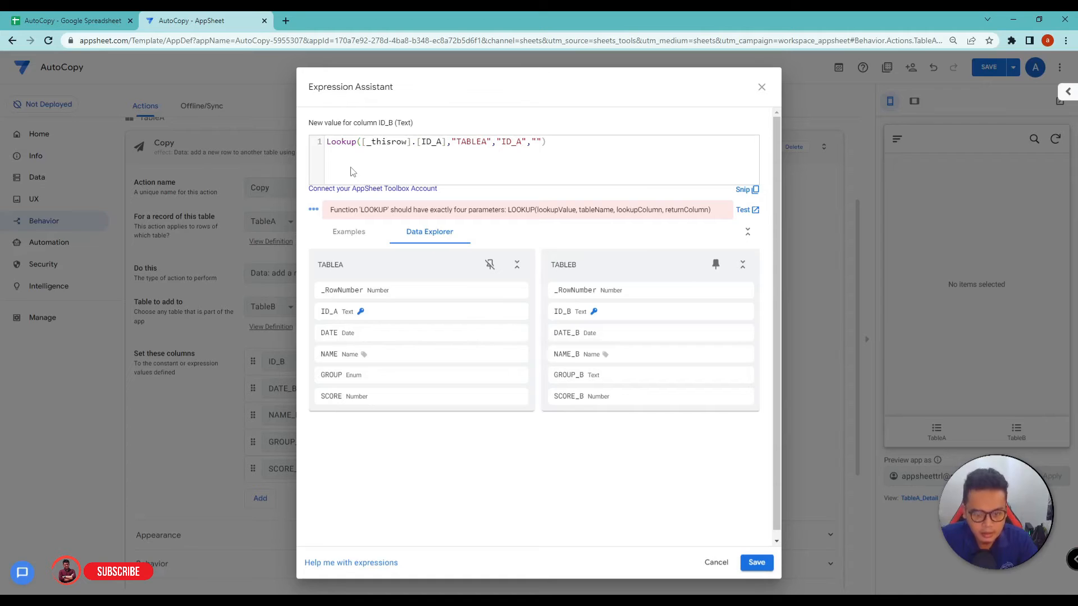
pyautogui.write('ID_A')
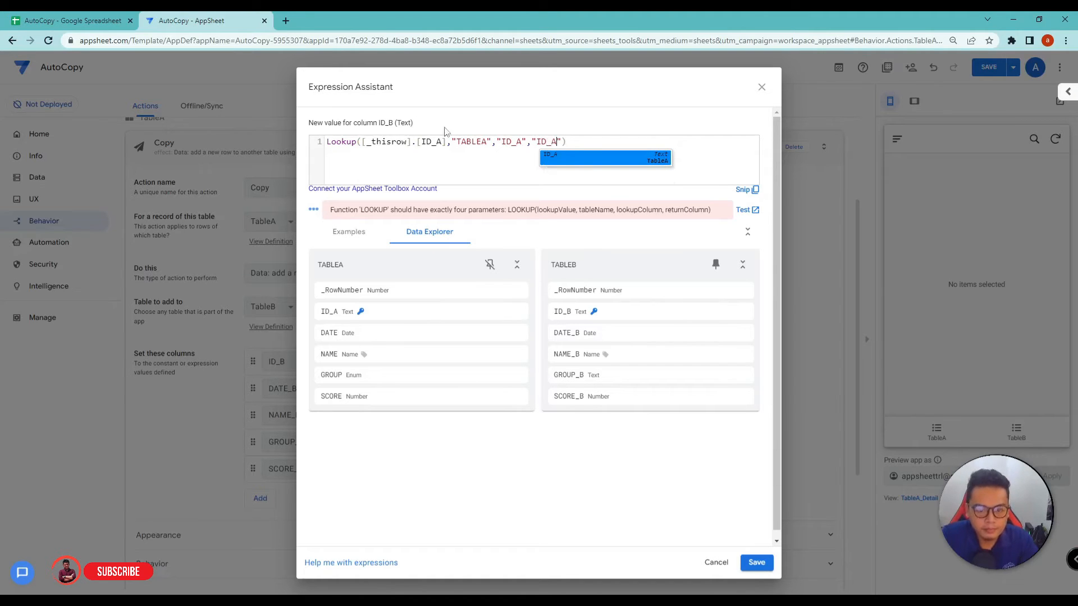
pyautogui.click(443, 166)
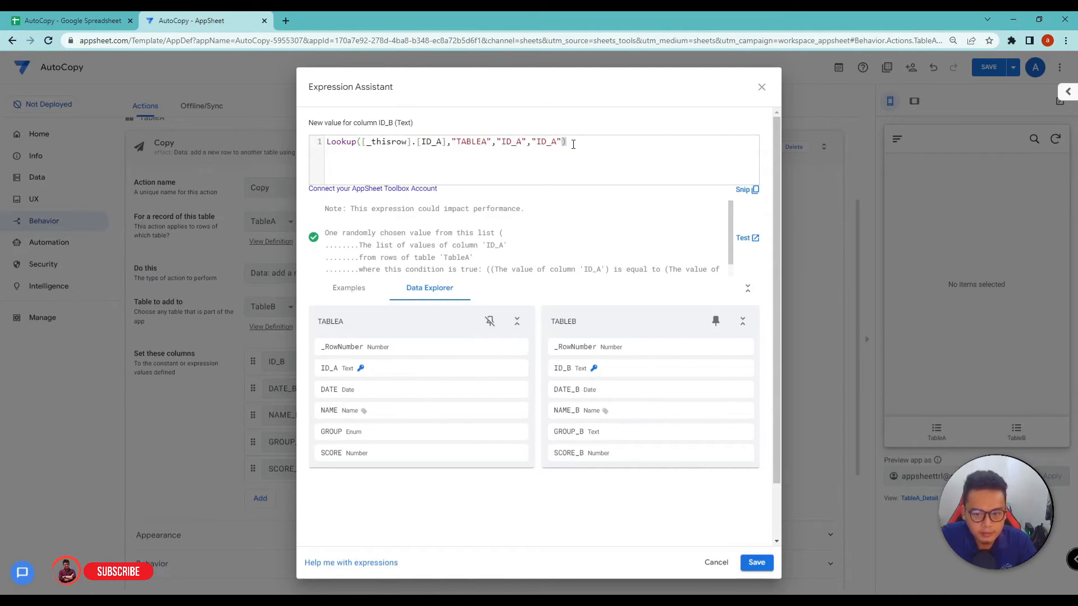
# Step: Copy the complete ID_B Lookup expression for reuse and save it as the column's value
pyautogui.moveTo(570, 143); pyautogui.dragTo(280, 143)
pyautogui.hotkey('ctrl', 'c')
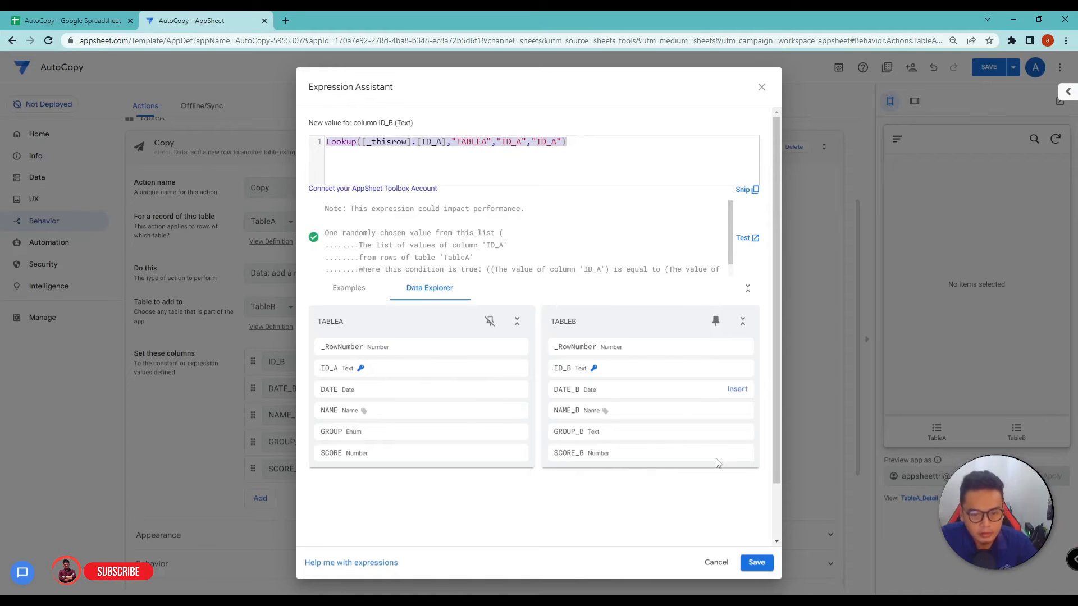
pyautogui.click(755, 562)
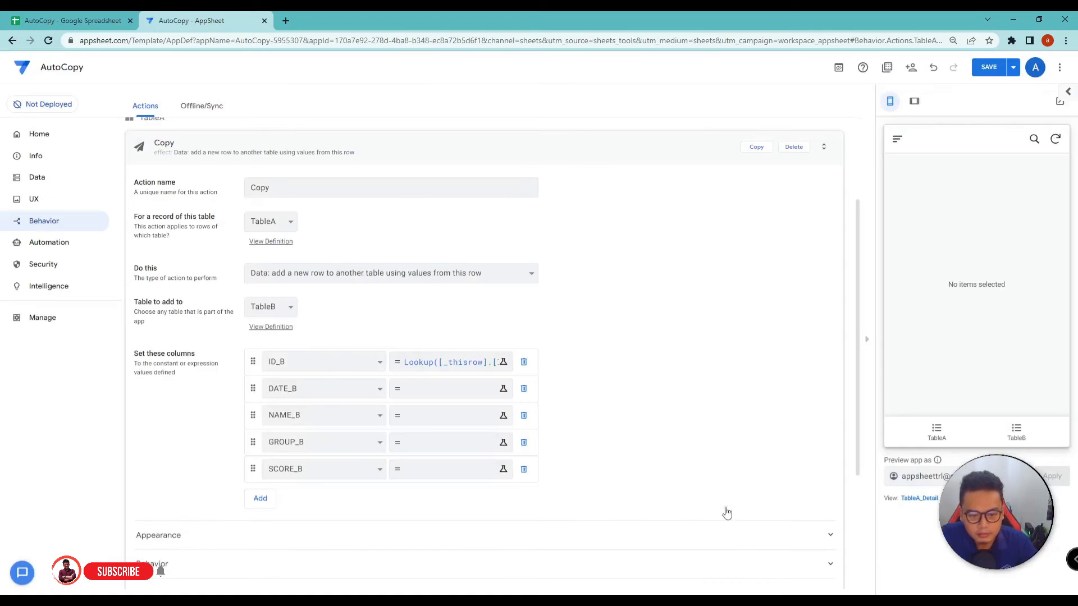
# Step: Paste the copied Lookup expression as DATE_B's value and change its lookup value to [_thisrow].[DATE]
pyautogui.click(449, 394)
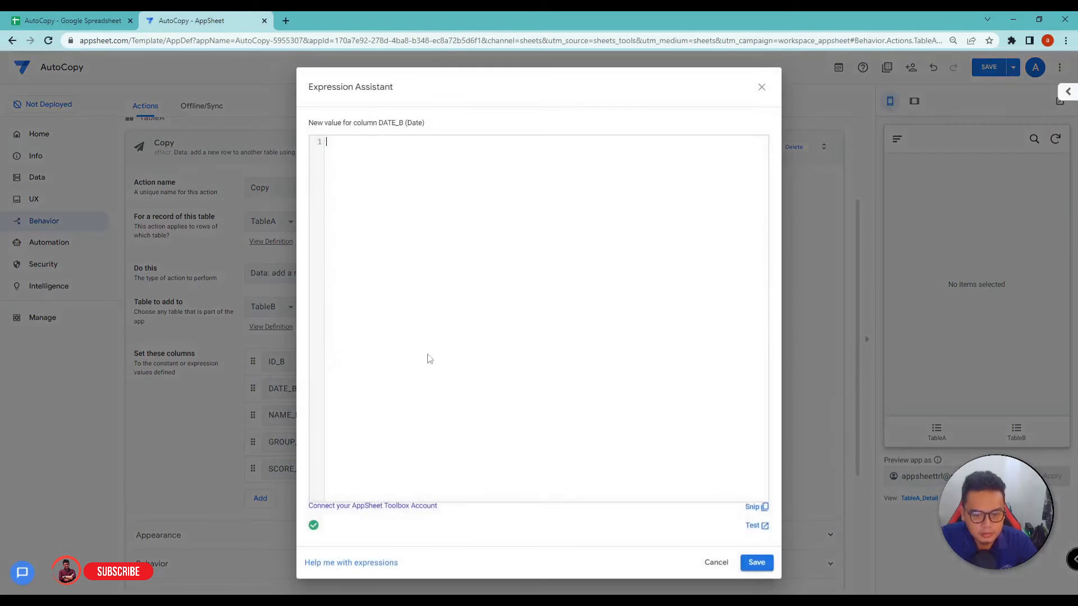
pyautogui.hotkey('ctrl', 'v')
pyautogui.doubleClick(423, 143)
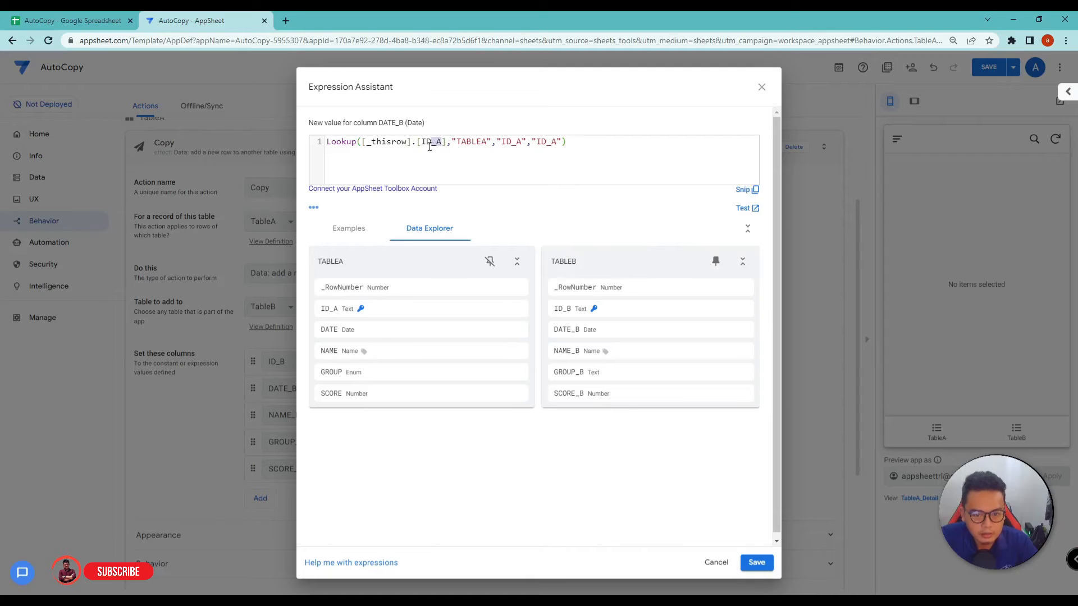
pyautogui.write('DAT')
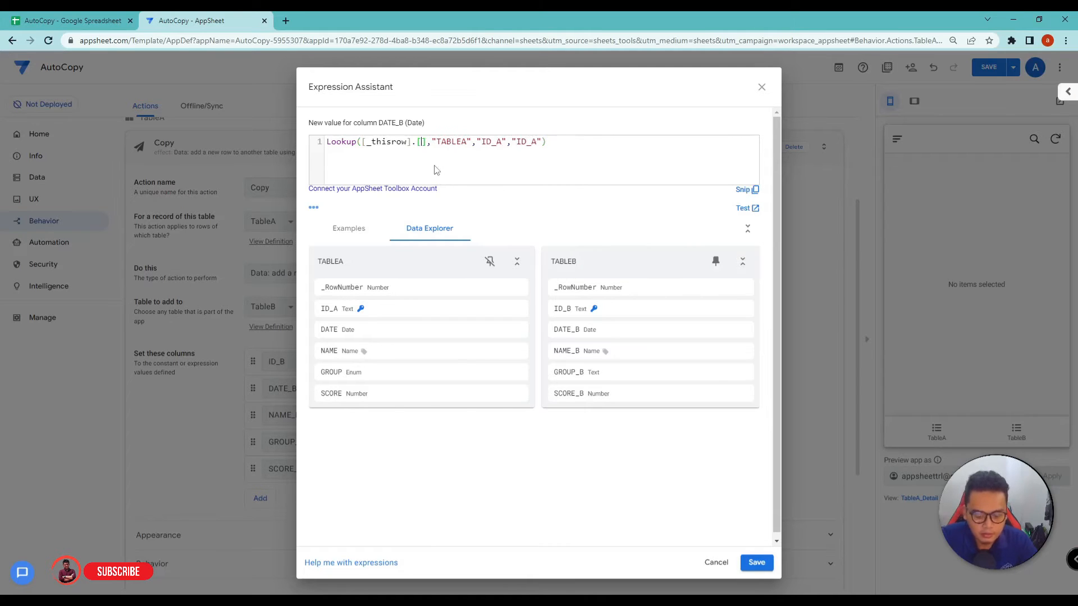
pyautogui.write('E')
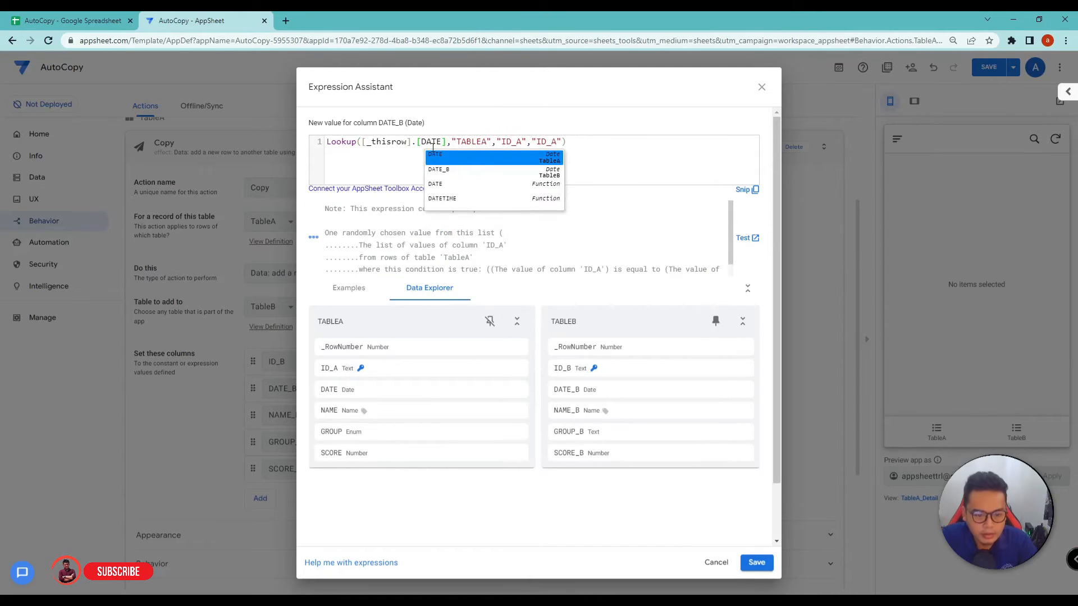
# Step: Change the lookup and return columns in the DATE_B expression to "DATE" and save the expression
pyautogui.click(486, 144)
pyautogui.doubleClick(507, 144)
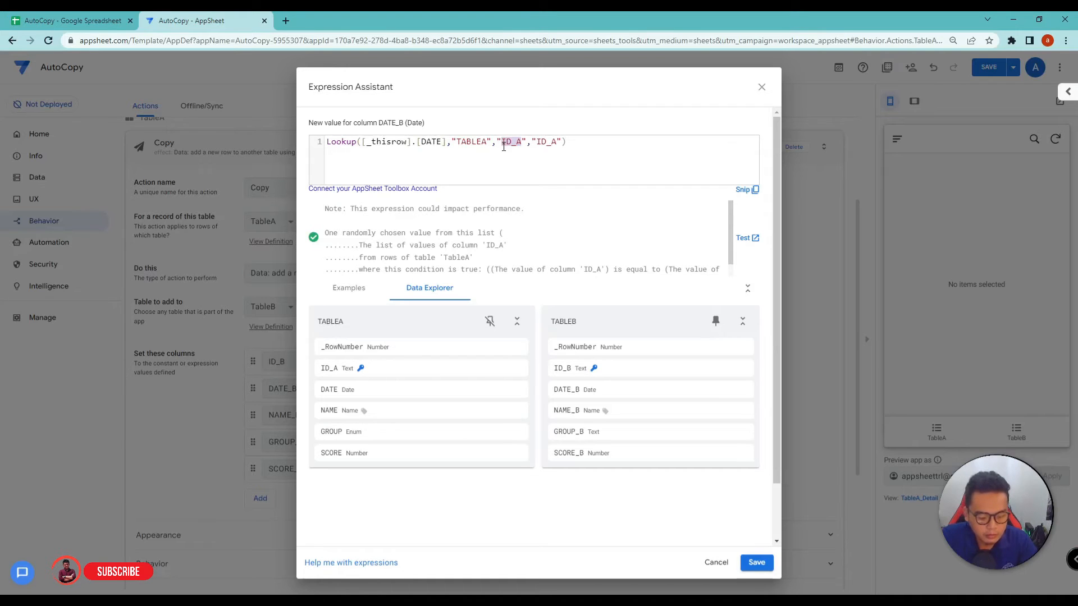
pyautogui.write('DATE')
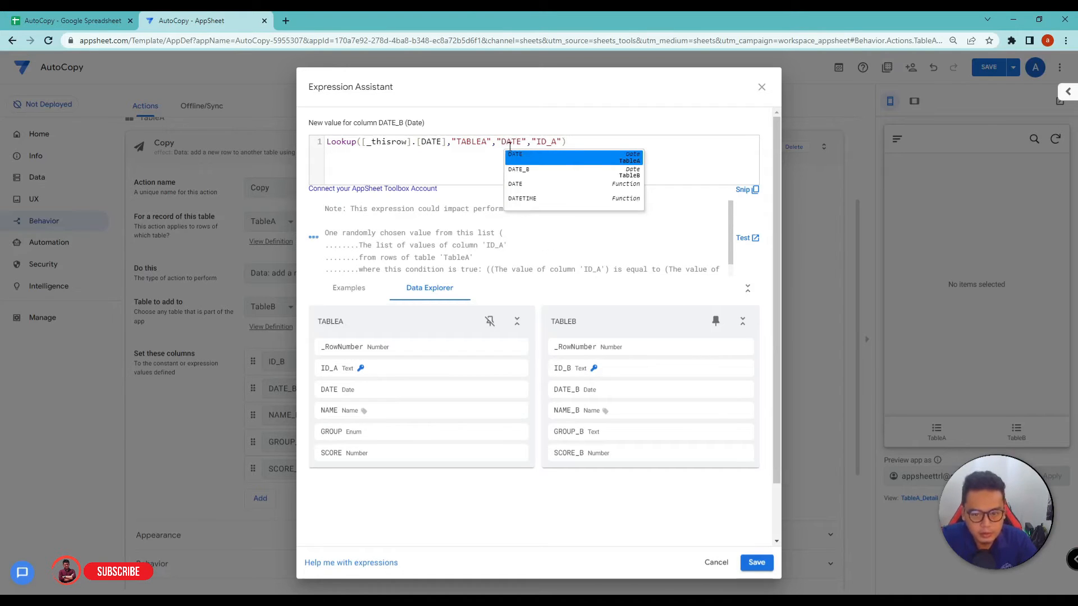
pyautogui.doubleClick(559, 142)
pyautogui.write('DATE')
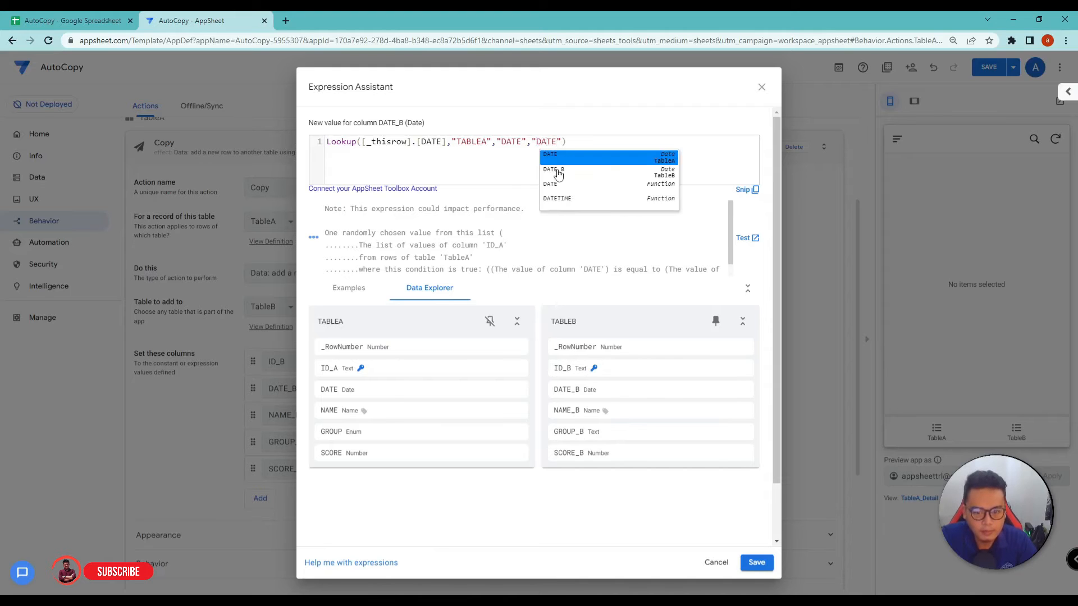
pyautogui.click(488, 166)
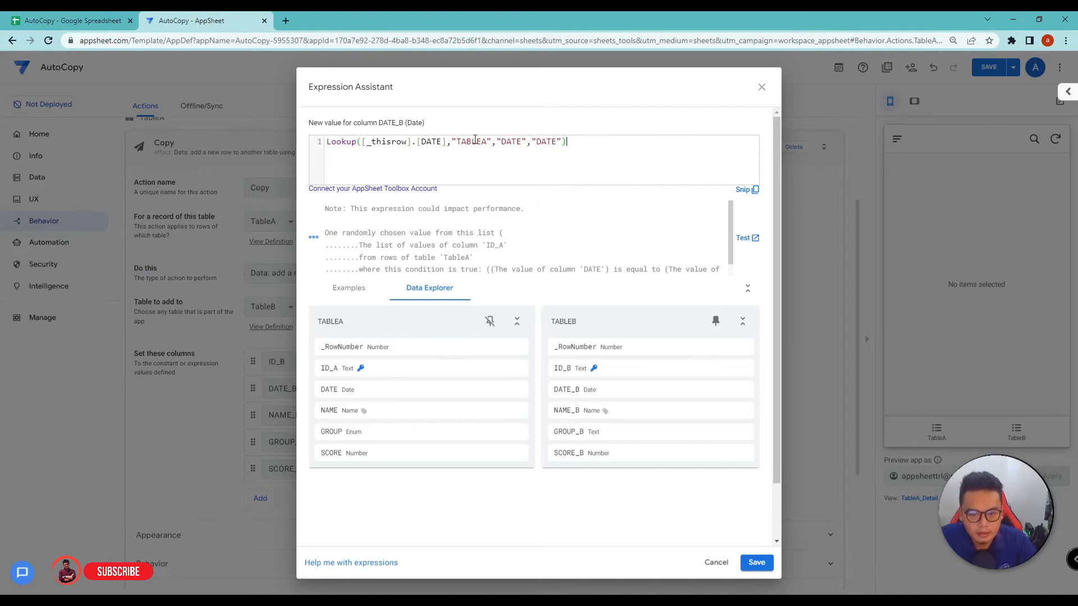
pyautogui.click(759, 568)
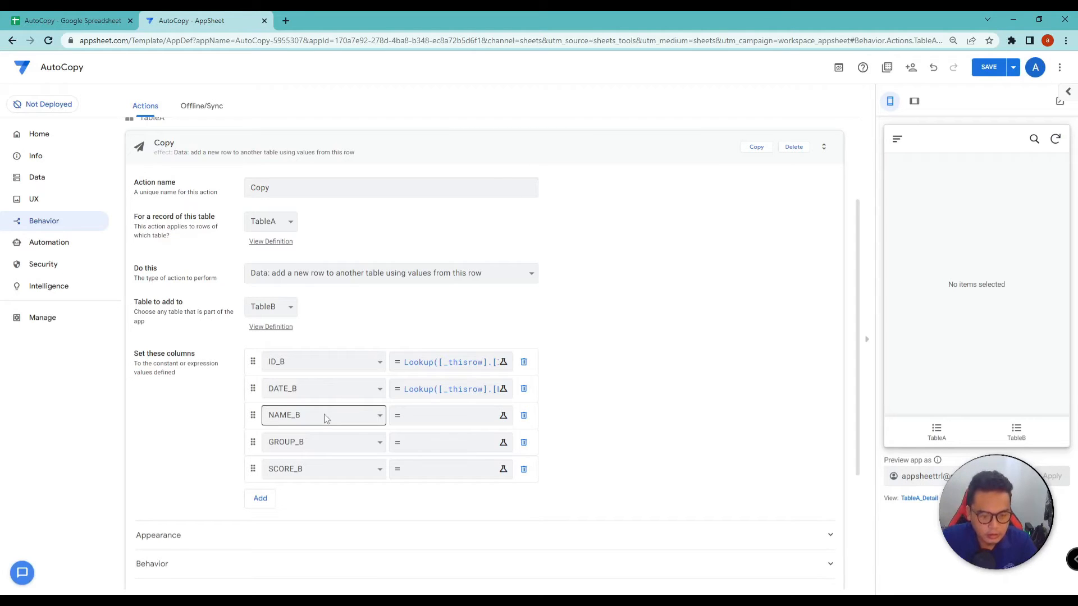
# Step: Start NAME_B's value expression with ANY(SELECT(TABLEA[NAMA]))
pyautogui.click(444, 416)
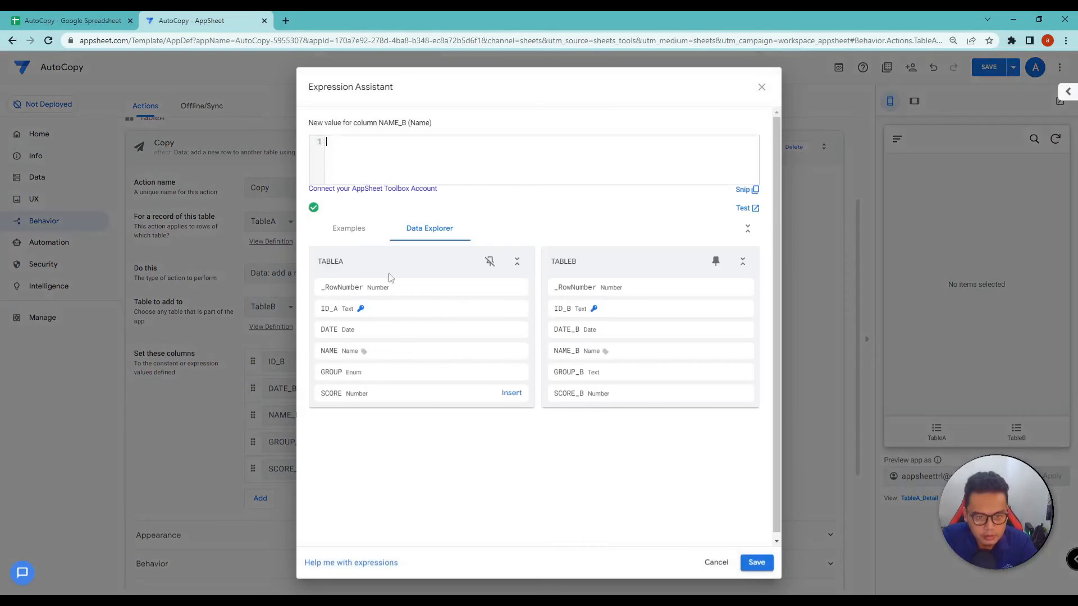
pyautogui.write('ANY')
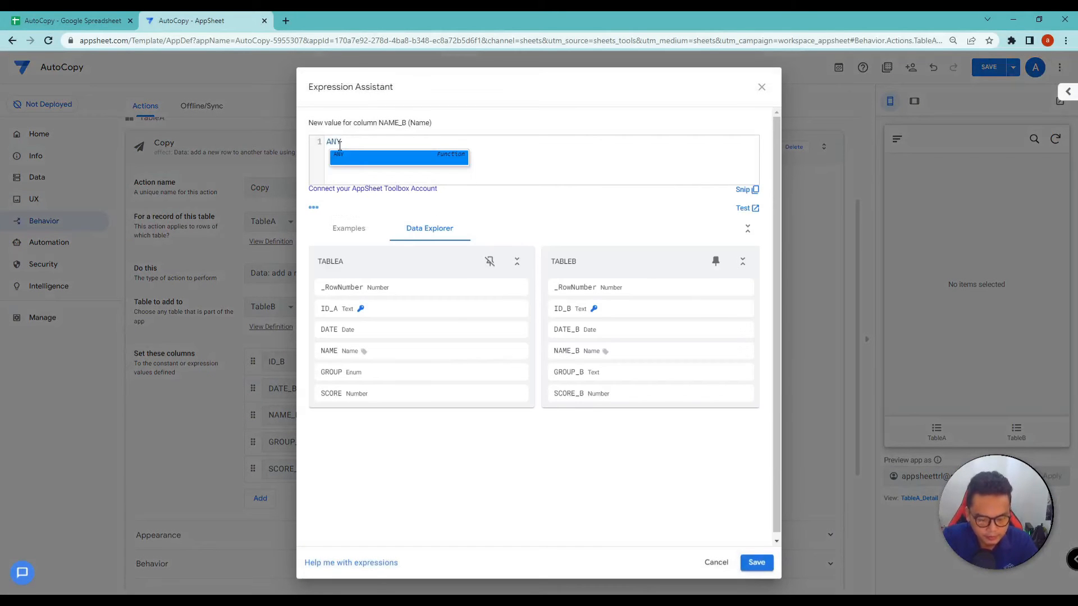
pyautogui.write('(SELECT')
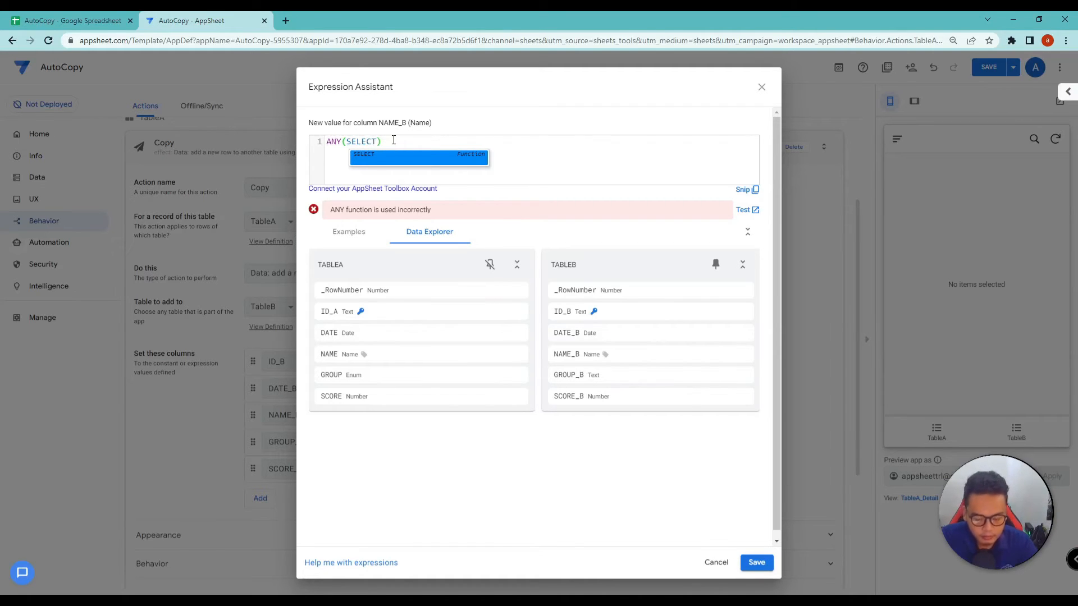
pyautogui.write('(TBA')
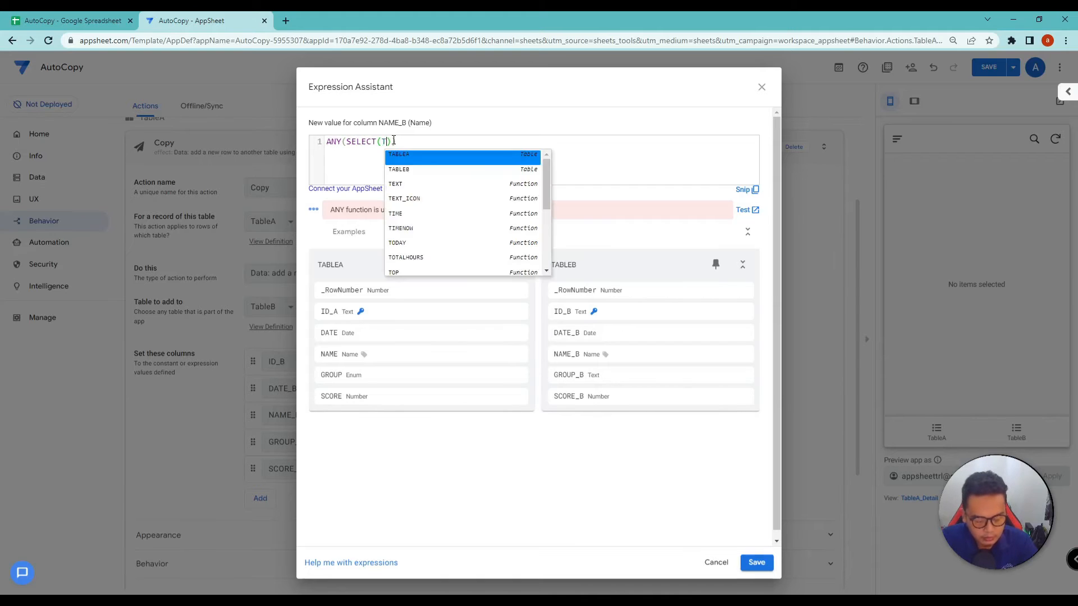
pyautogui.write('LE')
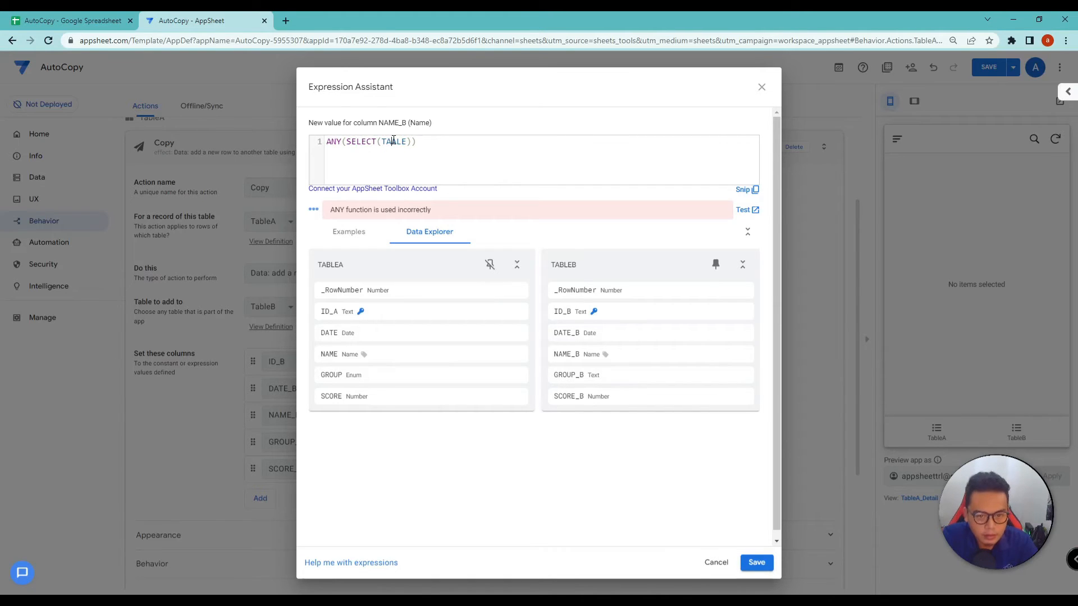
pyautogui.write('A')
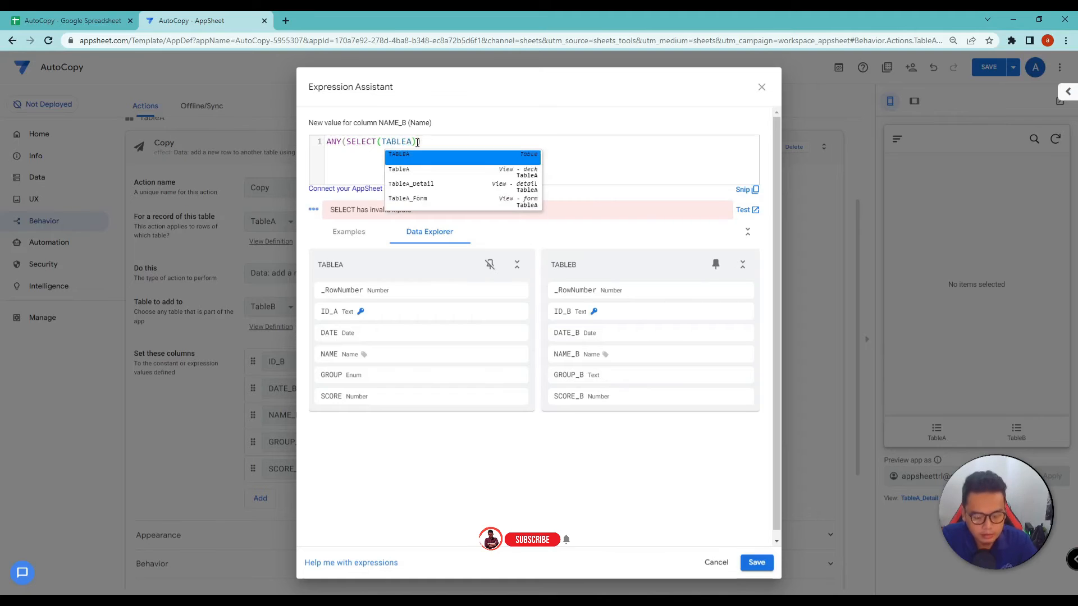
pyautogui.write('[NAMA')
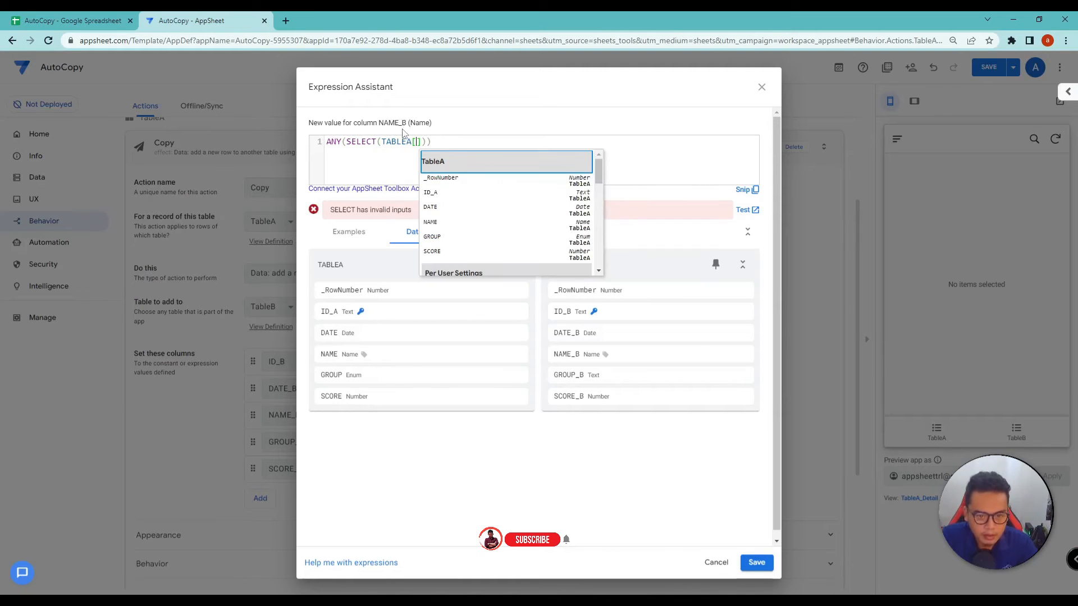
# Step: Add the condition [_THISROW].[NAMA]=[NAMA] to the SELECT function in the NAME_B expression
pyautogui.write(',[T')
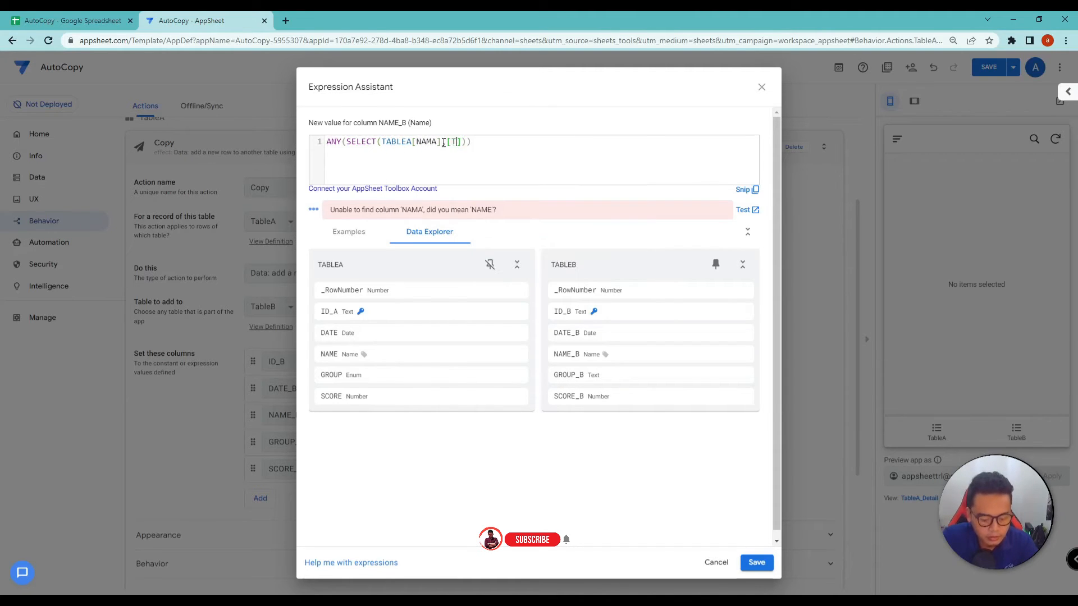
pyautogui.write('THISROW')
pyautogui.click(497, 145)
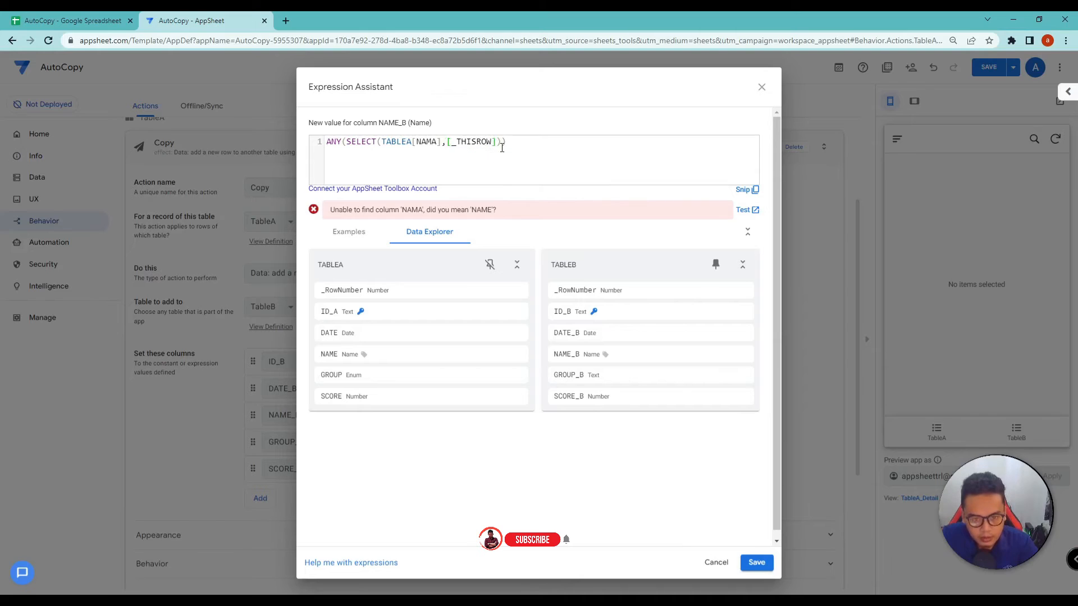
pyautogui.write('[NAMA')
pyautogui.write('.')
pyautogui.click(533, 141)
pyautogui.write('=[NAMA]')
# Step: Correct every column reference in the NAME_B expression to NAME and save the expression
pyautogui.click(545, 159)
pyautogui.write('E')
pyautogui.moveTo(527, 142); pyautogui.dragTo(557, 141)
pyautogui.write('ELE')
pyautogui.click(487, 171)
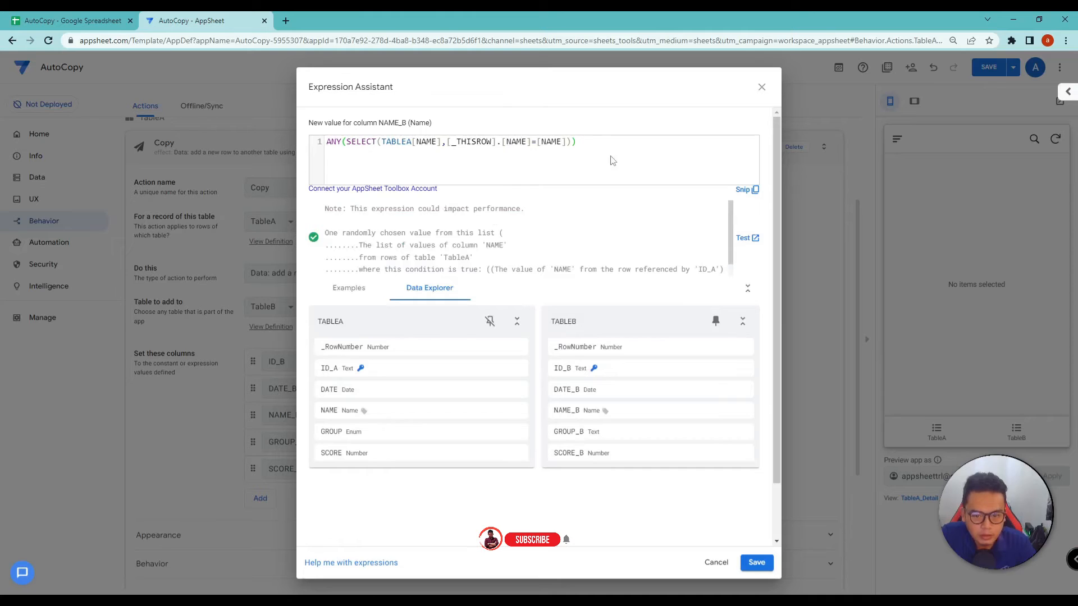
pyautogui.click(756, 562)
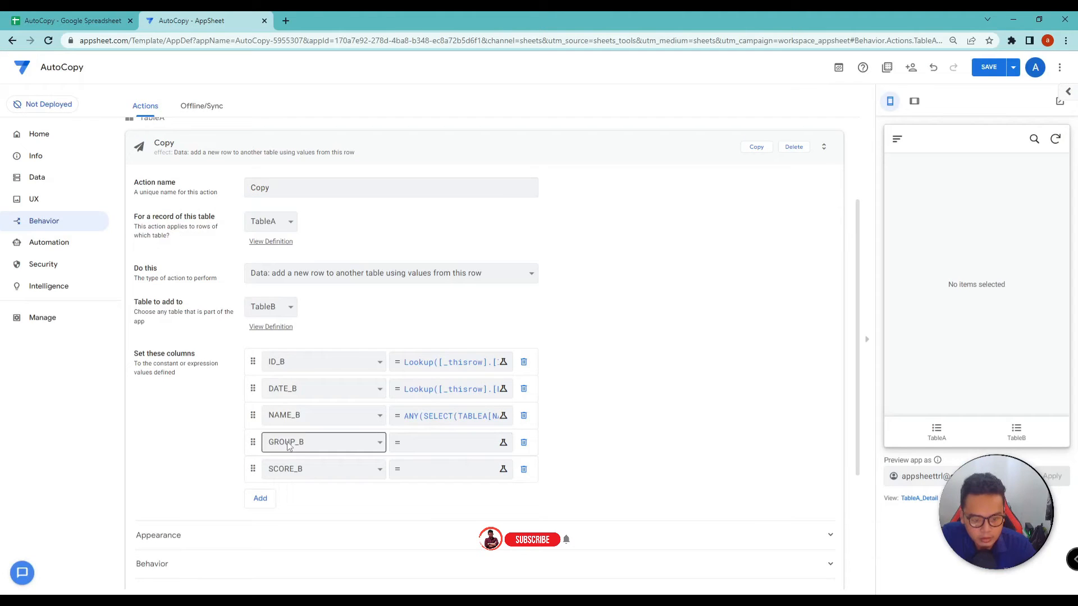
# Step: Reuse the ANY(SELECT()) expression from NAME_B as GROUP_B's value and change its returned column to GROUP
pyautogui.click(413, 450)
pyautogui.write('ANY(SELECT(TABLEA[NAME],[_THISROW].[NAME]=[NAME]))')
pyautogui.moveTo(415, 142); pyautogui.dragTo(435, 140)
pyautogui.write('GRO')
pyautogui.click(438, 159)
# Step: Replace both column names in the GROUP_B expression's condition with GROUP
pyautogui.moveTo(440, 144); pyautogui.dragTo(420, 145)
pyautogui.hotkey('ctrl', 'c')
pyautogui.doubleClick(530, 141)
pyautogui.hotkey('ctrl', 'v')
pyautogui.doubleClick(568, 141)
pyautogui.hotkey('ctrl', 'v')
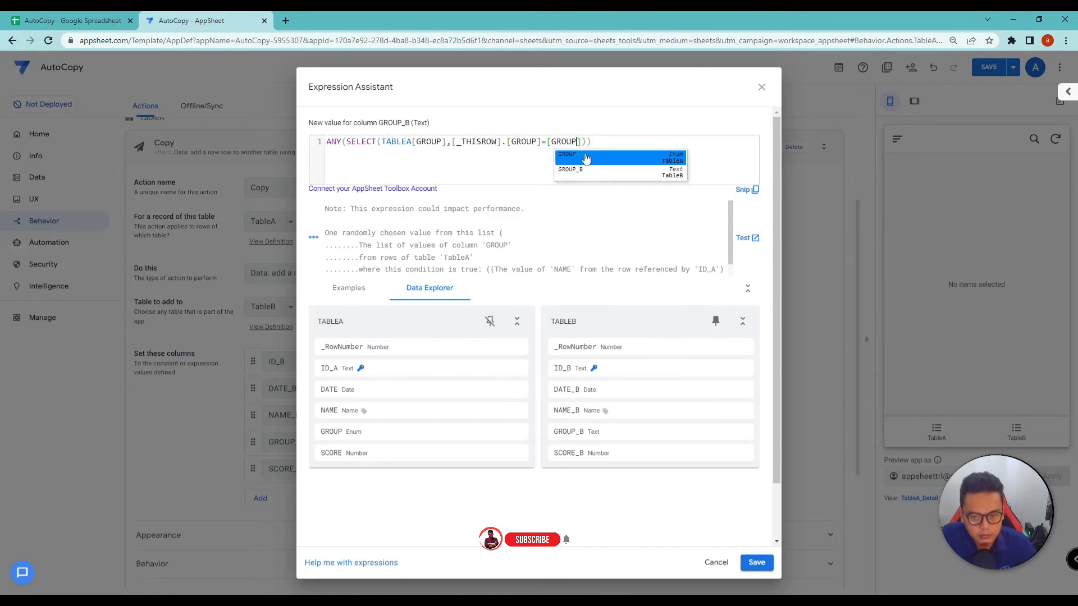
pyautogui.click(584, 159)
# Step: Copy the whole GROUP_B expression for reuse and save it as the column's value
pyautogui.moveTo(601, 144); pyautogui.dragTo(330, 137)
pyautogui.hotkey('ctrl', 'c')
pyautogui.click(756, 562)
# Step: Paste the copied ANY(SELECT()) expression as SCORE_B's value and change its returned column to SCORE
pyautogui.scroll(-2, 433, 358)
pyautogui.click(432, 359)
pyautogui.click(376, 144)
pyautogui.hotkey('ctrl', 'v')
pyautogui.moveTo(440, 143); pyautogui.dragTo(418, 144)
pyautogui.write('SC')
pyautogui.press('Return')
# Step: Change both columns in the SCORE_B expression's condition to SCORE and save the expression
pyautogui.doubleClick(523, 141)
pyautogui.write('SC')
pyautogui.press('Return')
pyautogui.write('SC')
pyautogui.press('Return')
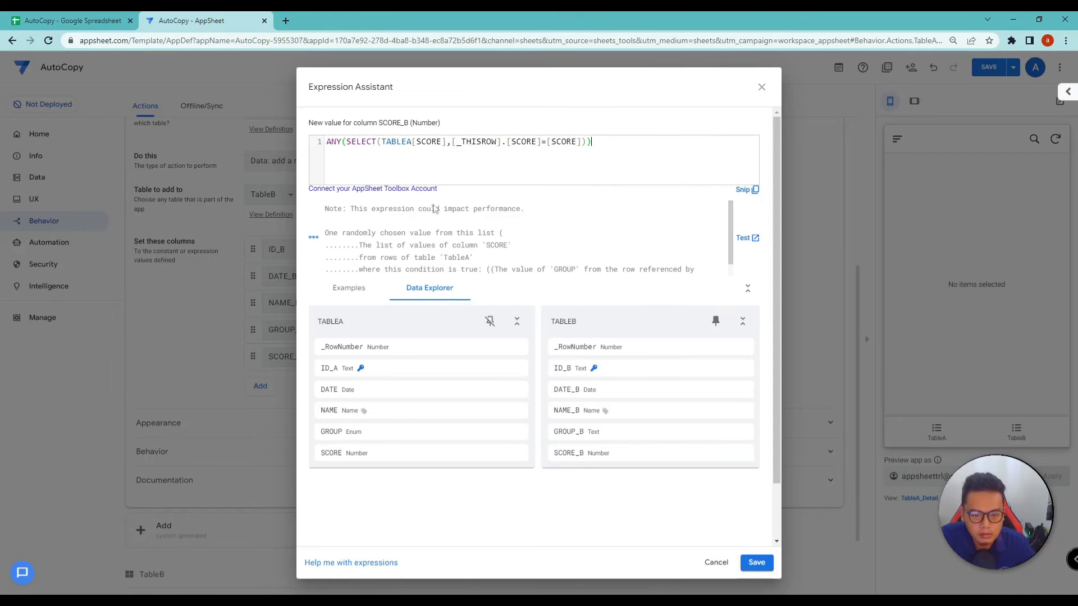
pyautogui.click(757, 562)
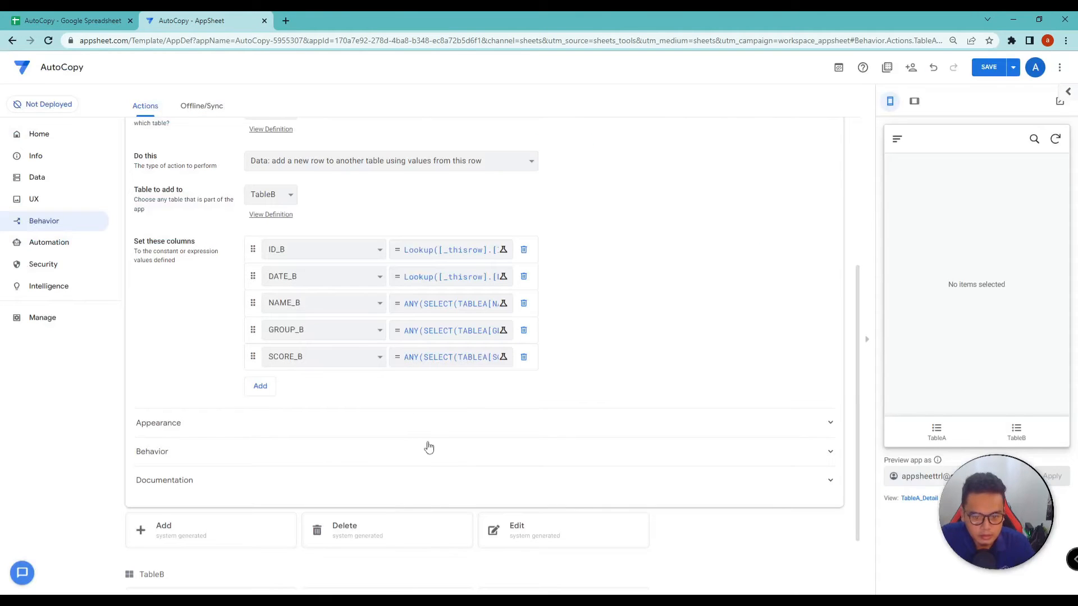
# Step: Save the app with the completed Copy action
pyautogui.scroll(1, 604, 340)
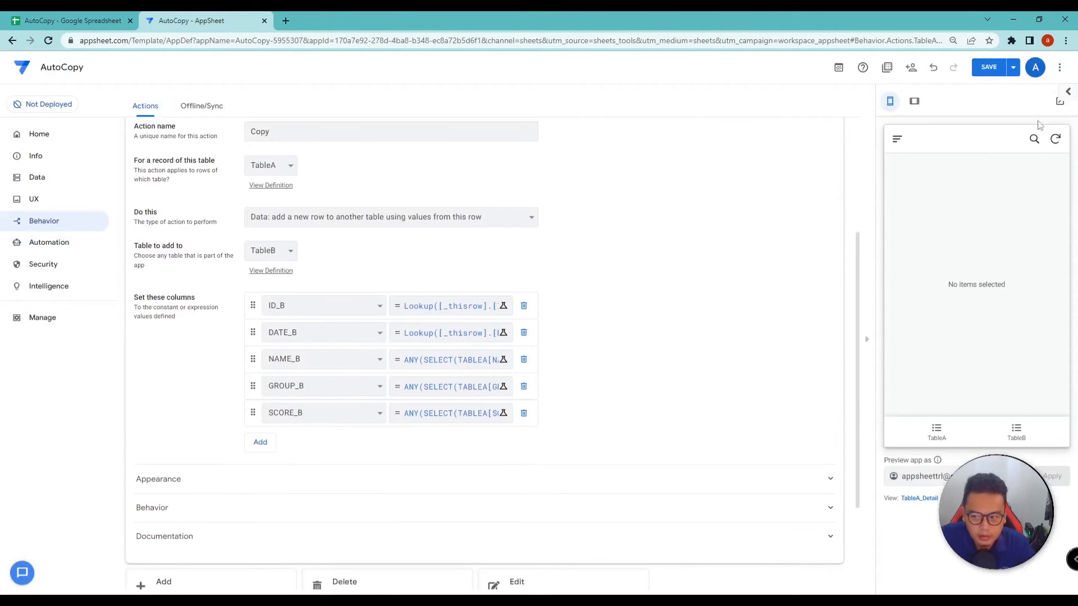
pyautogui.click(991, 73)
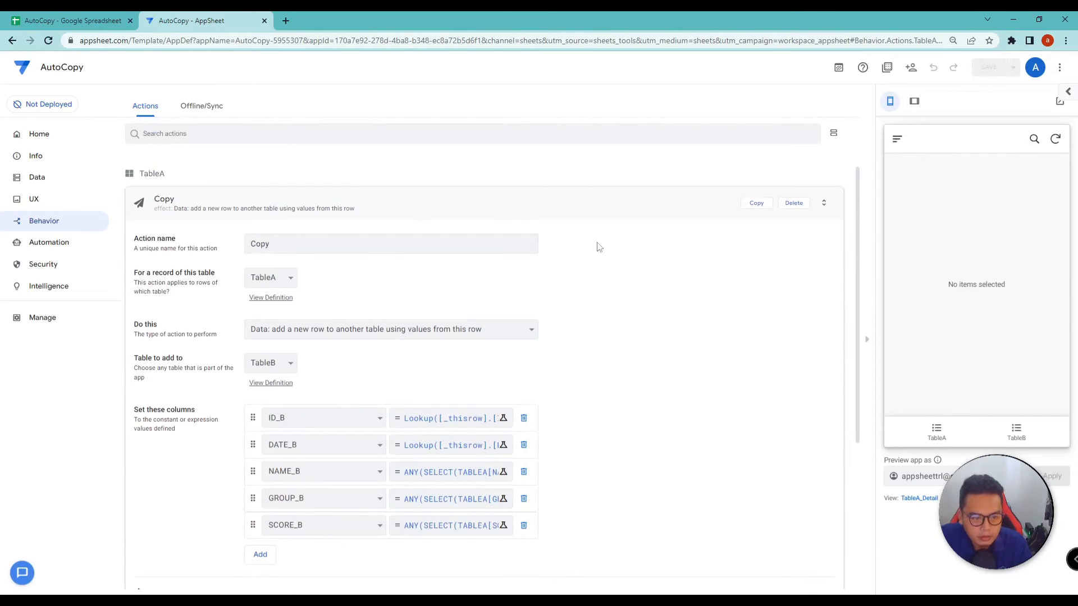
pyautogui.scroll(-4, 619, 309)
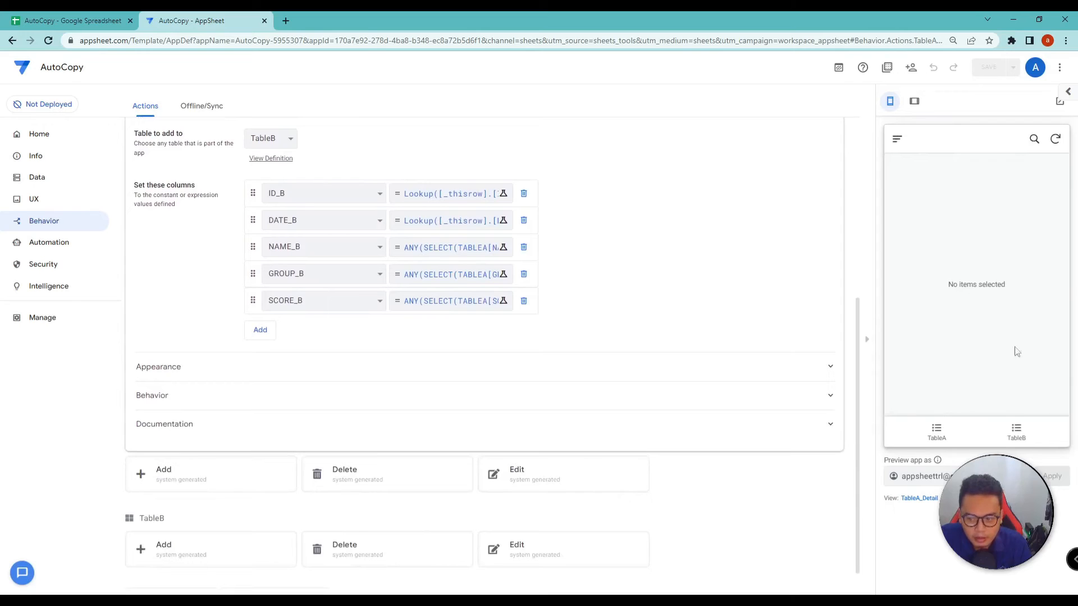
# Step: Show TableA in the tablet-size app preview and open a form for a new record
pyautogui.click(940, 437)
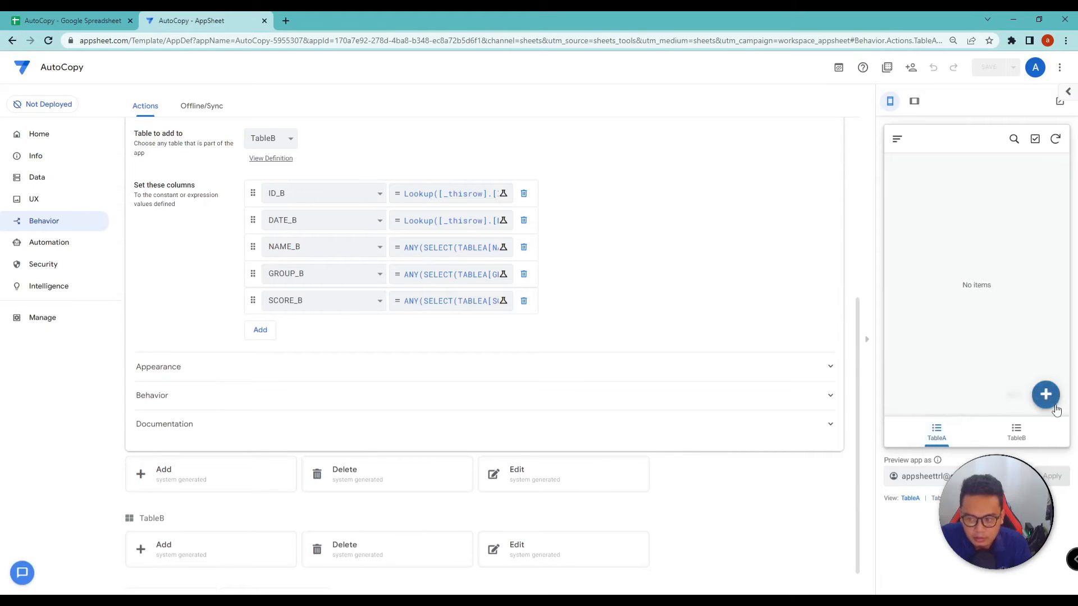
pyautogui.click(915, 101)
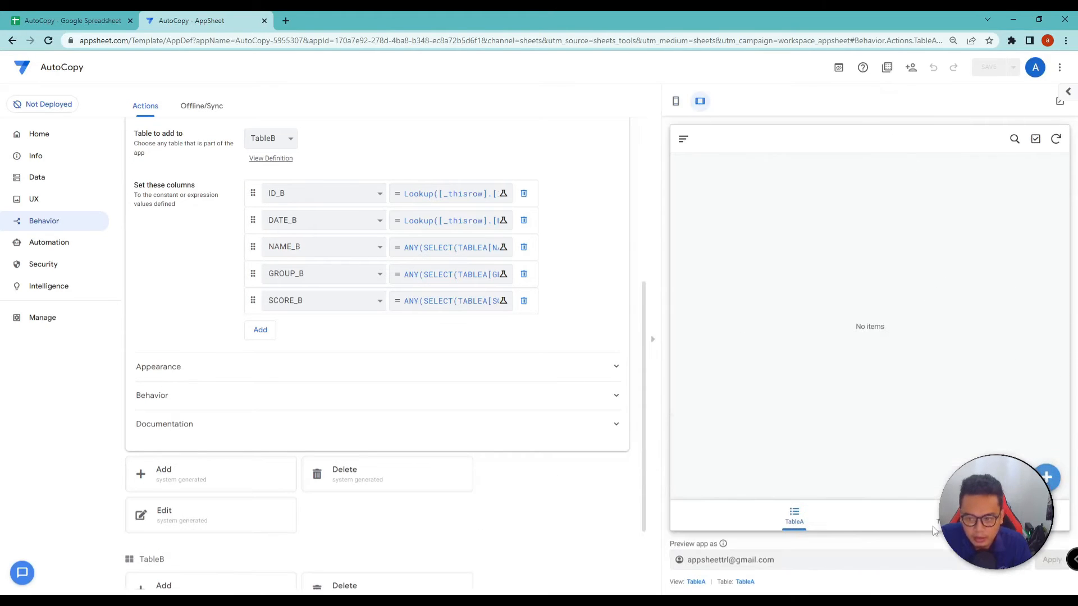
pyautogui.click(1055, 489)
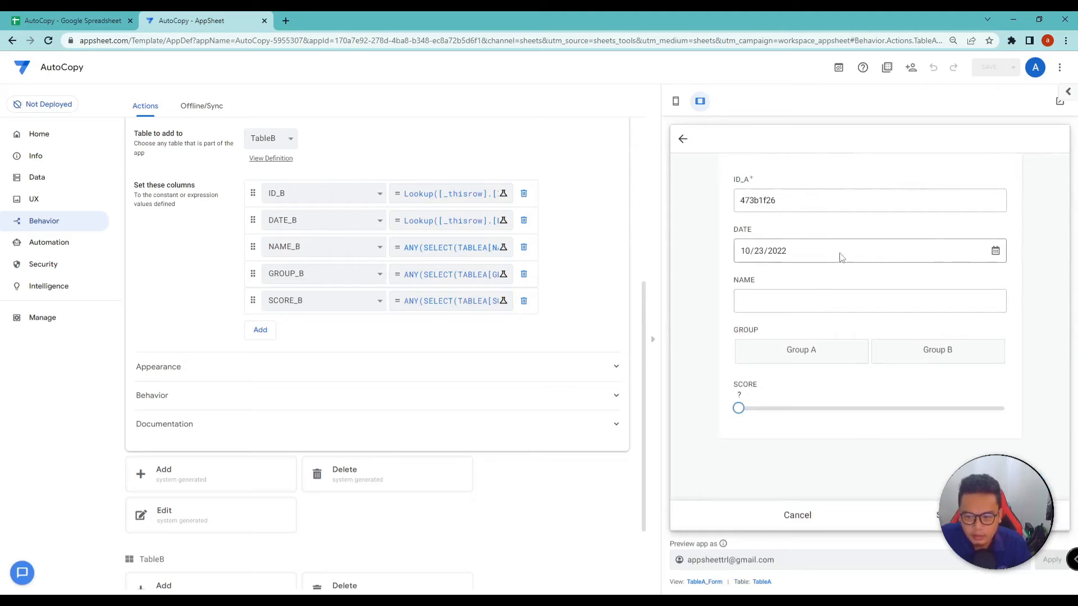
# Step: Fill in the new TableA record with a person's name, Group A and a score of 91, and save it
pyautogui.click(787, 300)
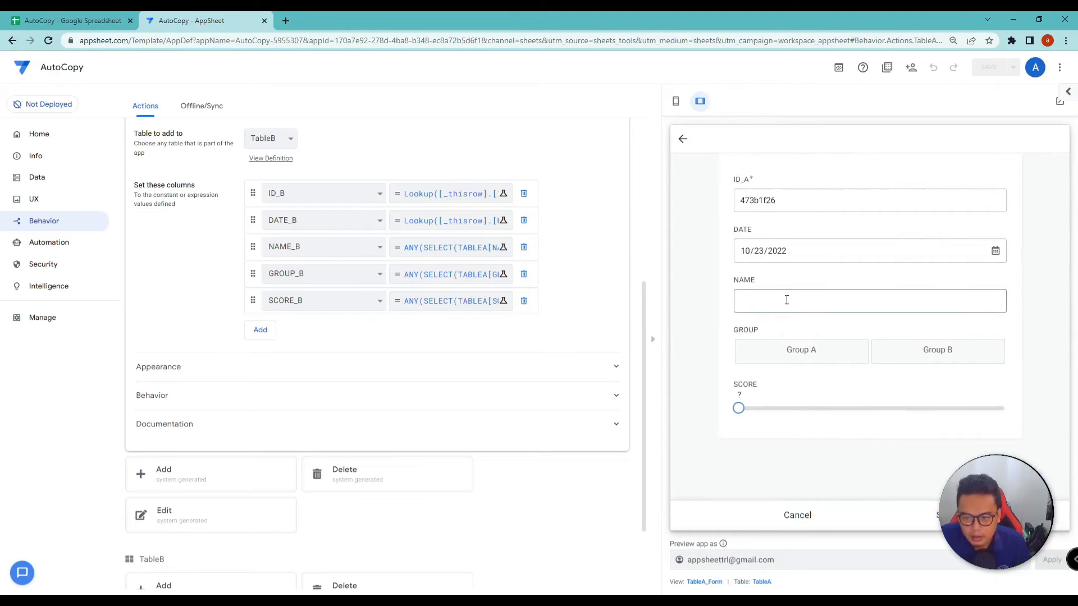
pyautogui.press('capslock')
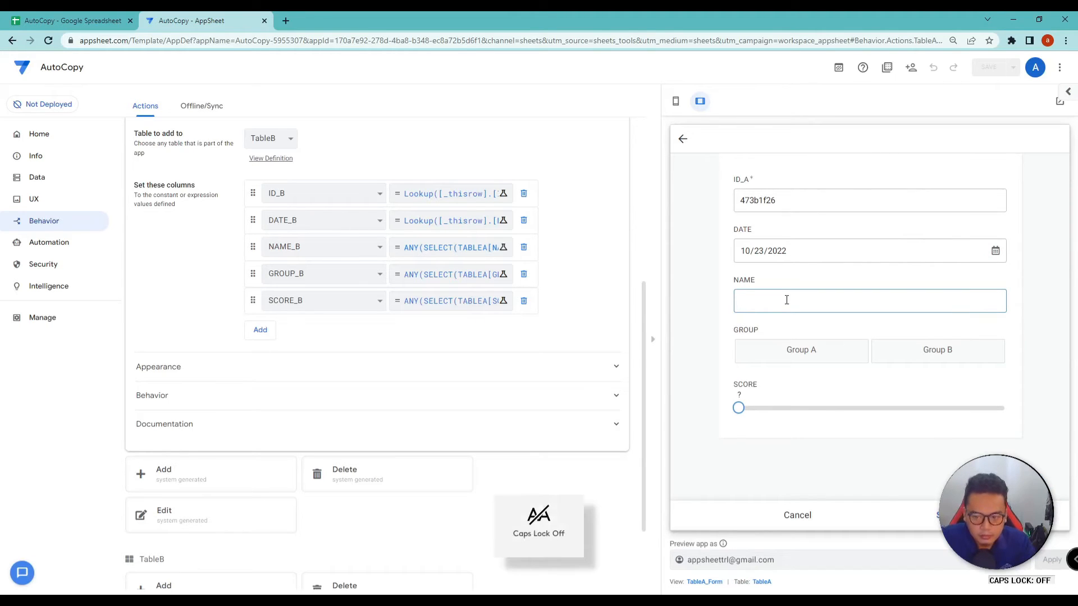
pyautogui.write('h')
pyautogui.press('BackSpace')
pyautogui.write('Hadi')
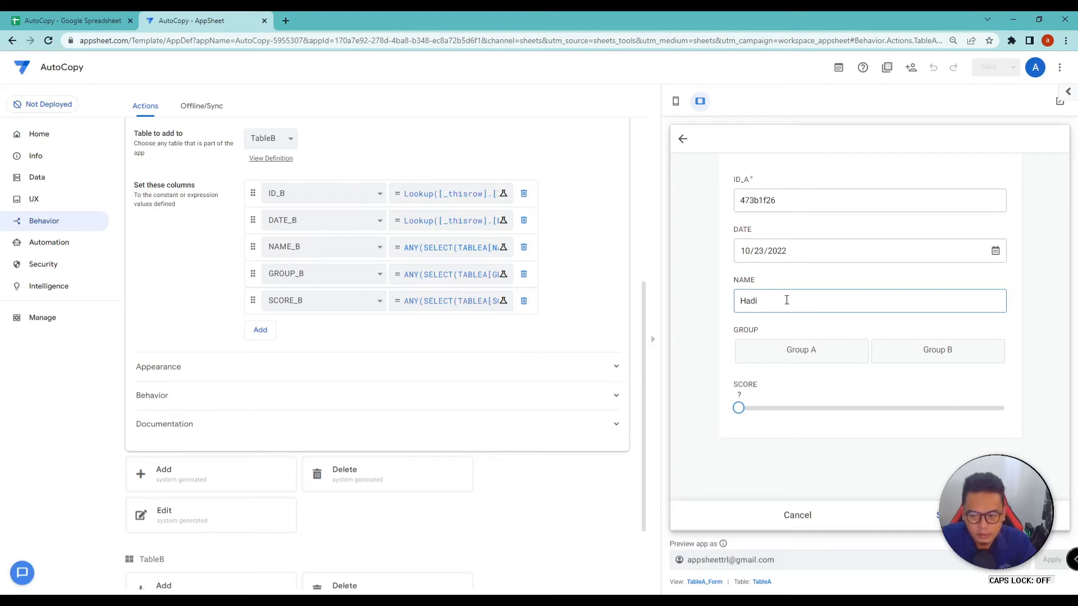
pyautogui.click(786, 353)
pyautogui.click(816, 408)
pyautogui.moveTo(817, 410); pyautogui.dragTo(981, 412)
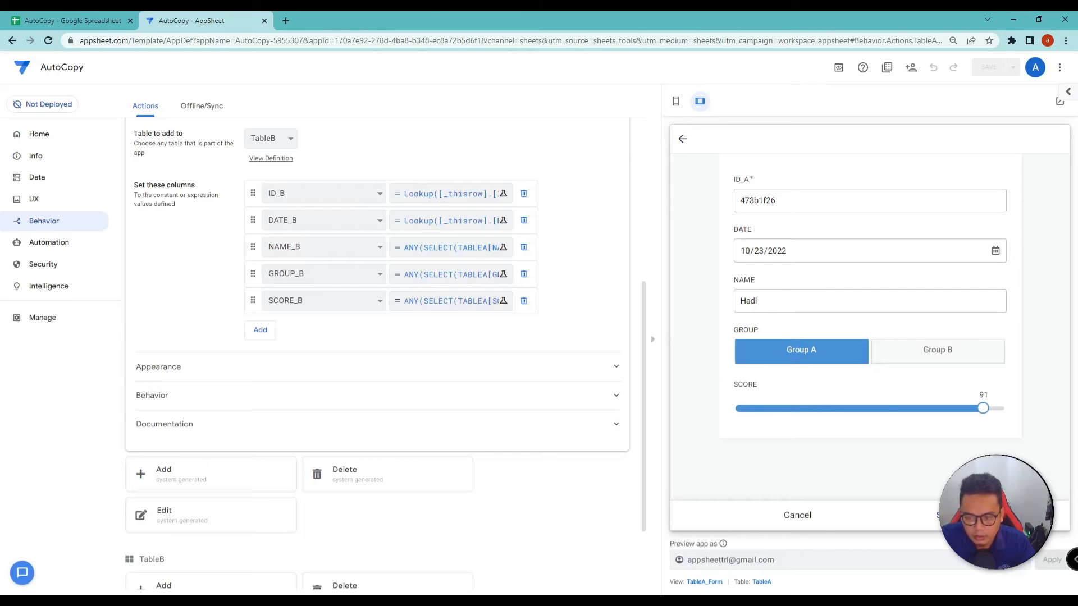
pyautogui.click(947, 516)
# Step: Check the record lists of TableA and TableB in the app preview
pyautogui.click(793, 516)
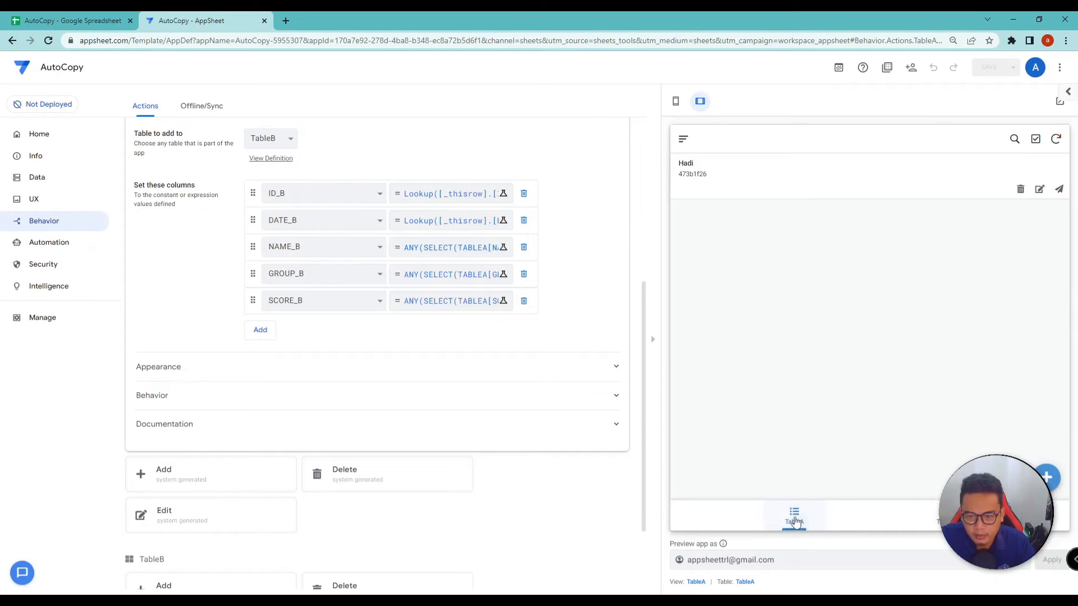
pyautogui.click(948, 515)
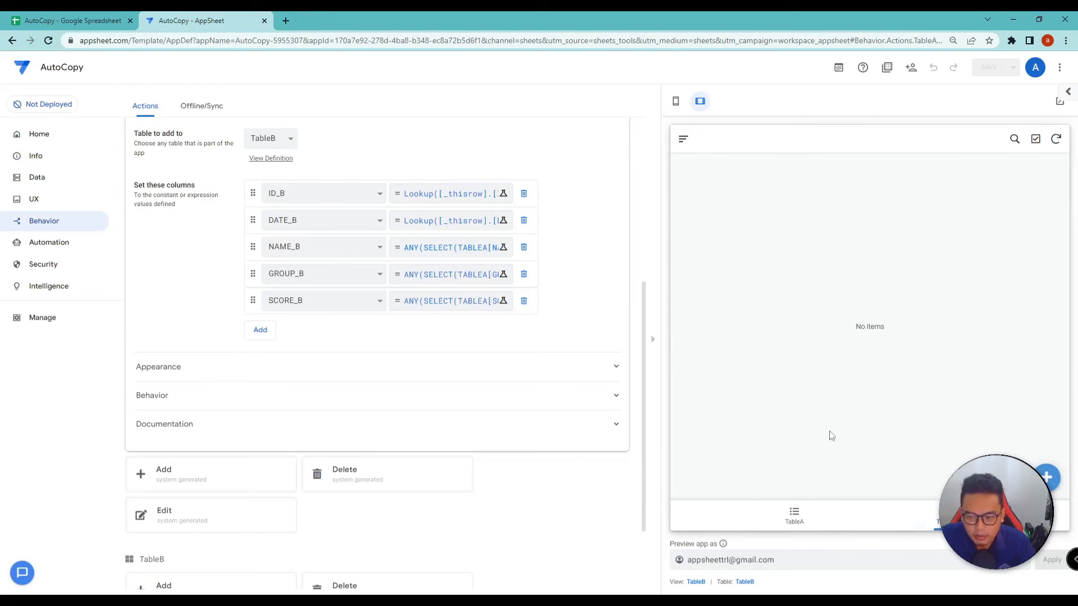
pyautogui.click(785, 516)
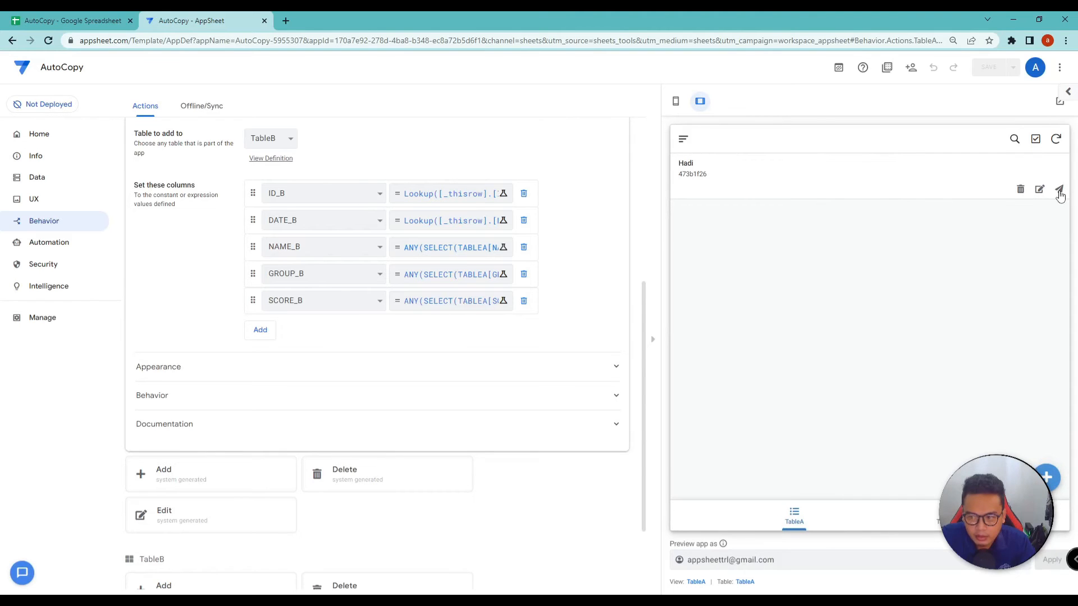
# Step: Open the new TableA record's details, run its Copy action and return to the record list
pyautogui.click(796, 193)
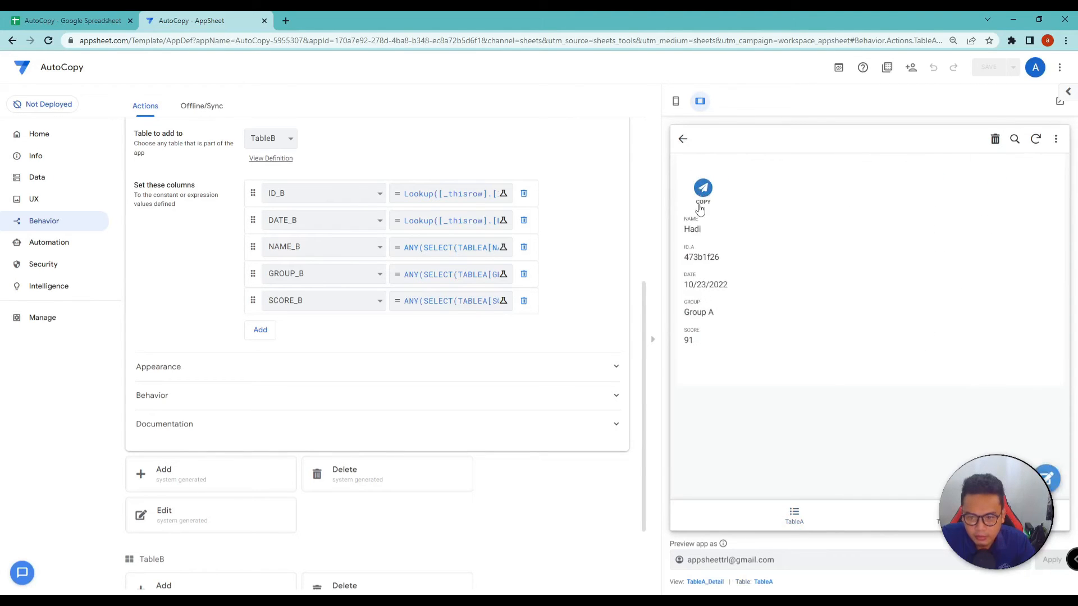
pyautogui.scroll(4, 368, 197)
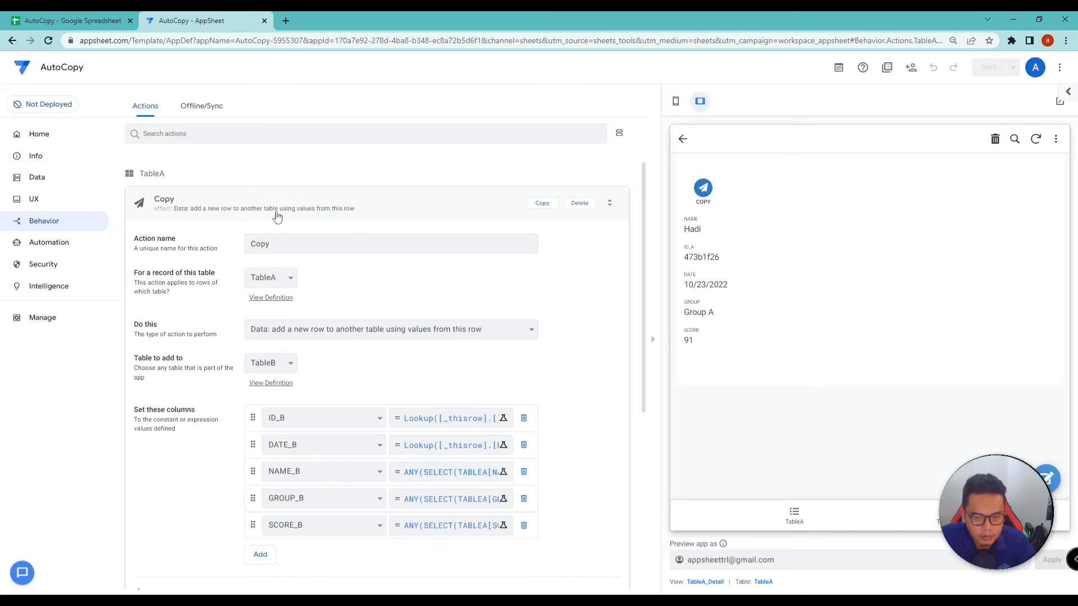
pyautogui.click(704, 189)
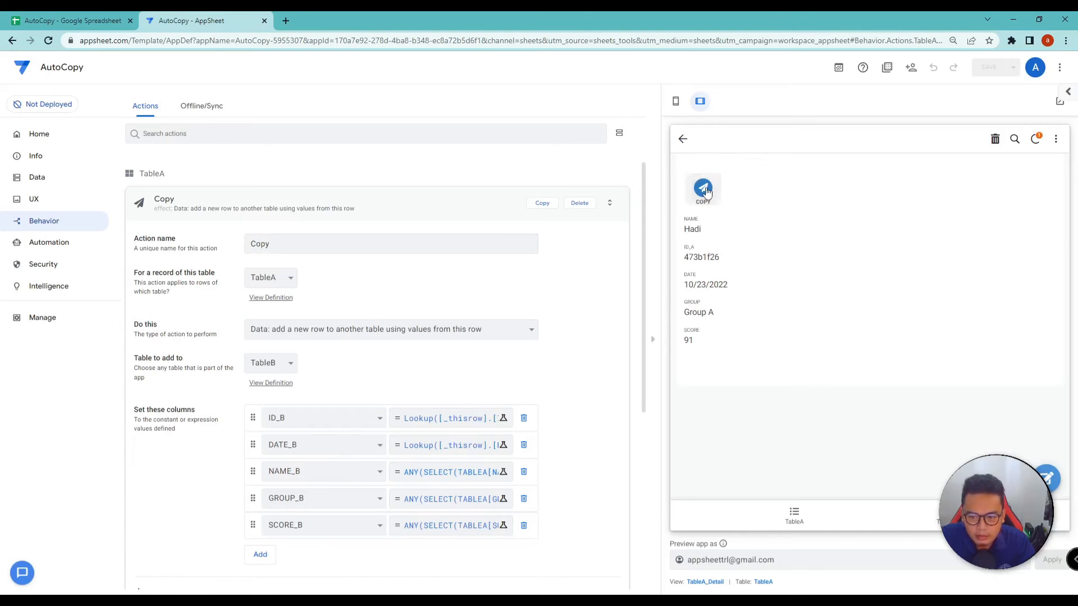
pyautogui.click(680, 140)
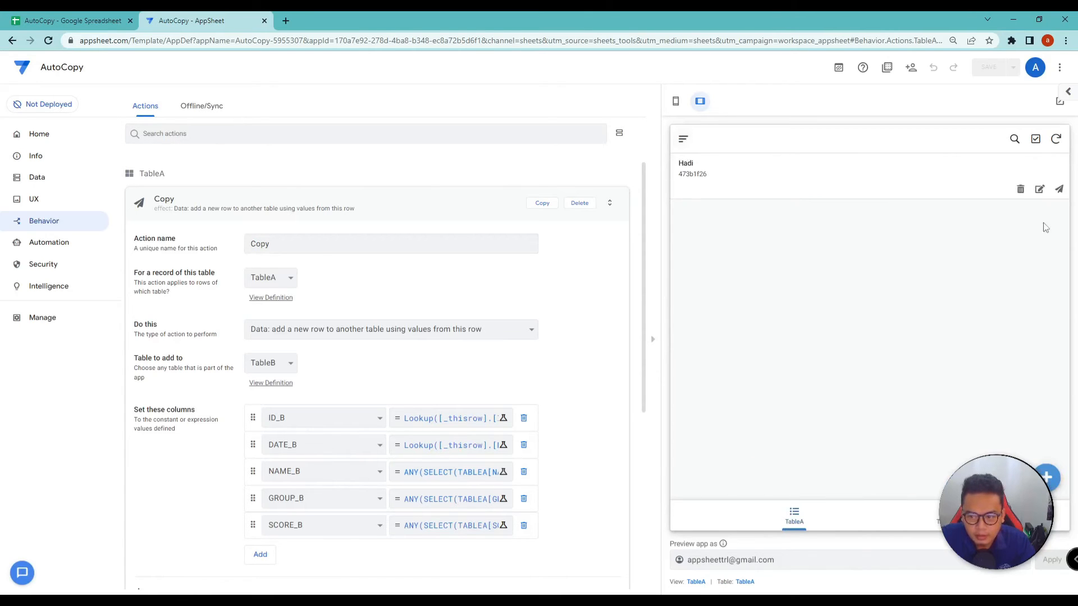
pyautogui.click(1058, 189)
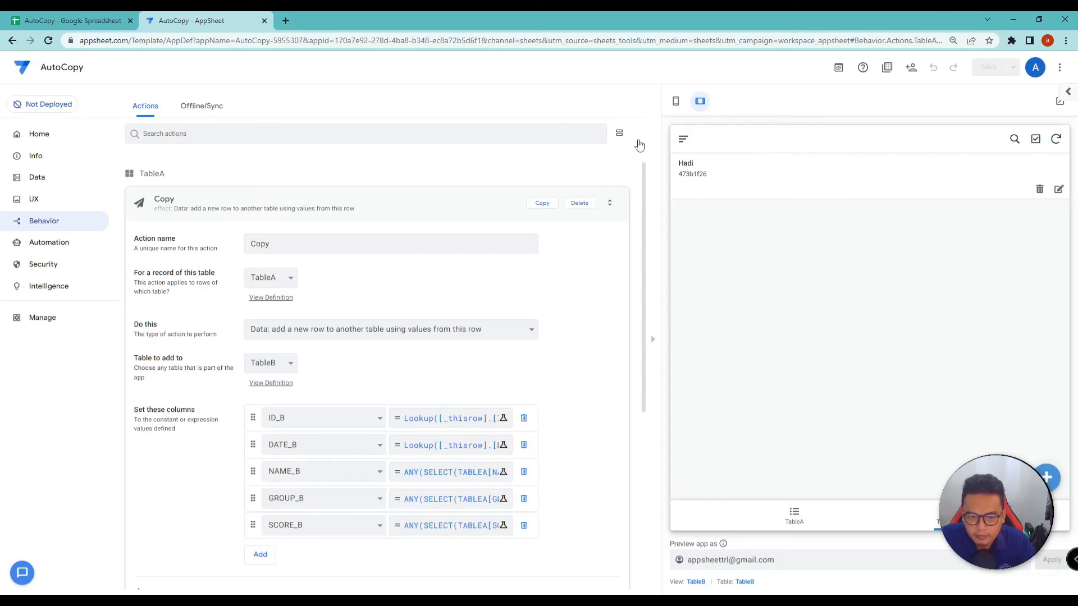
# Step: Switch to the AutoCopy spreadsheet, compare the records in the TableA and TableB sheets, and return to AppSheet
pyautogui.click(73, 20)
pyautogui.click(137, 276)
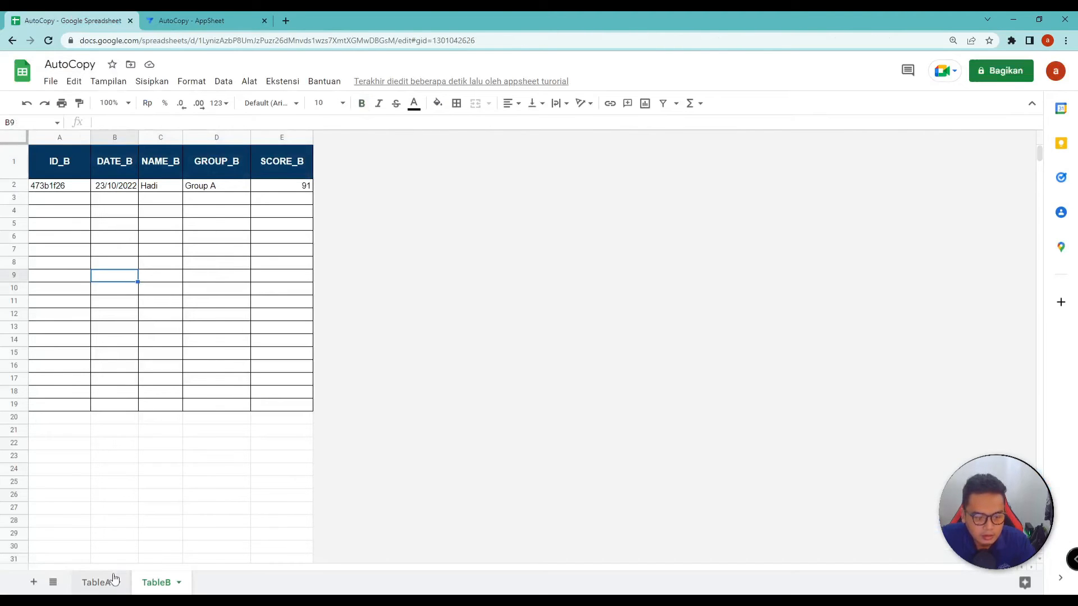
pyautogui.click(112, 582)
pyautogui.moveTo(58, 179); pyautogui.dragTo(280, 186)
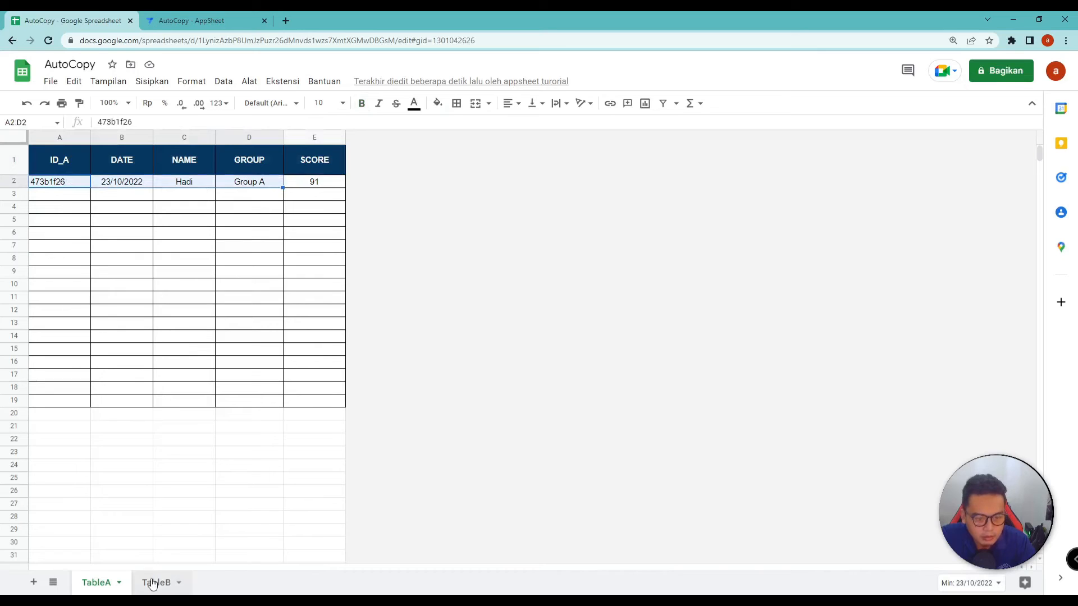
pyautogui.click(156, 582)
pyautogui.click(282, 238)
pyautogui.click(188, 20)
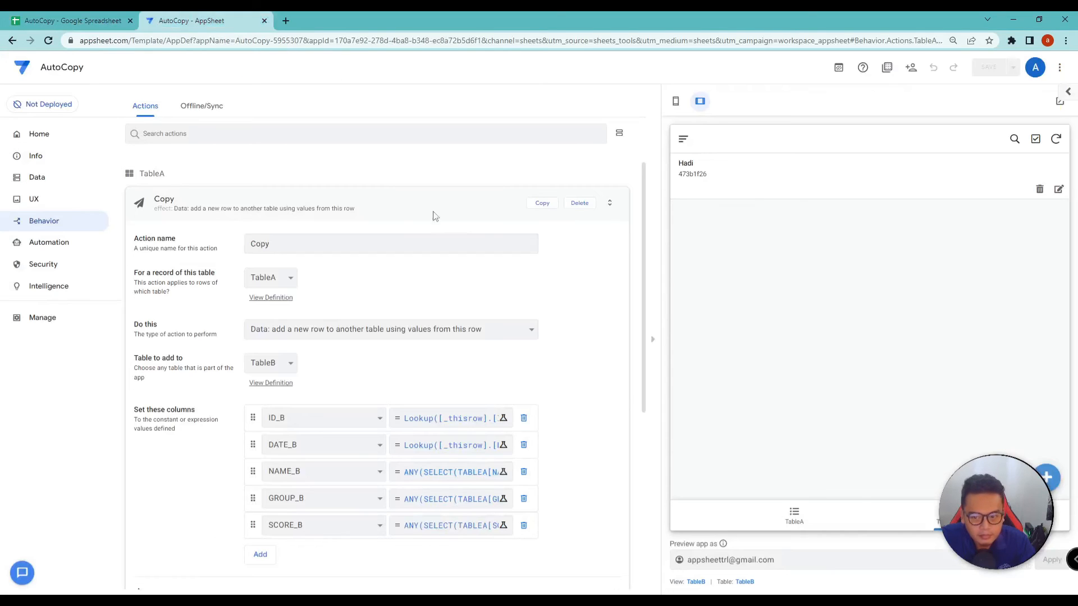
# Step: Show the TableA record list in the app preview
pyautogui.click(784, 513)
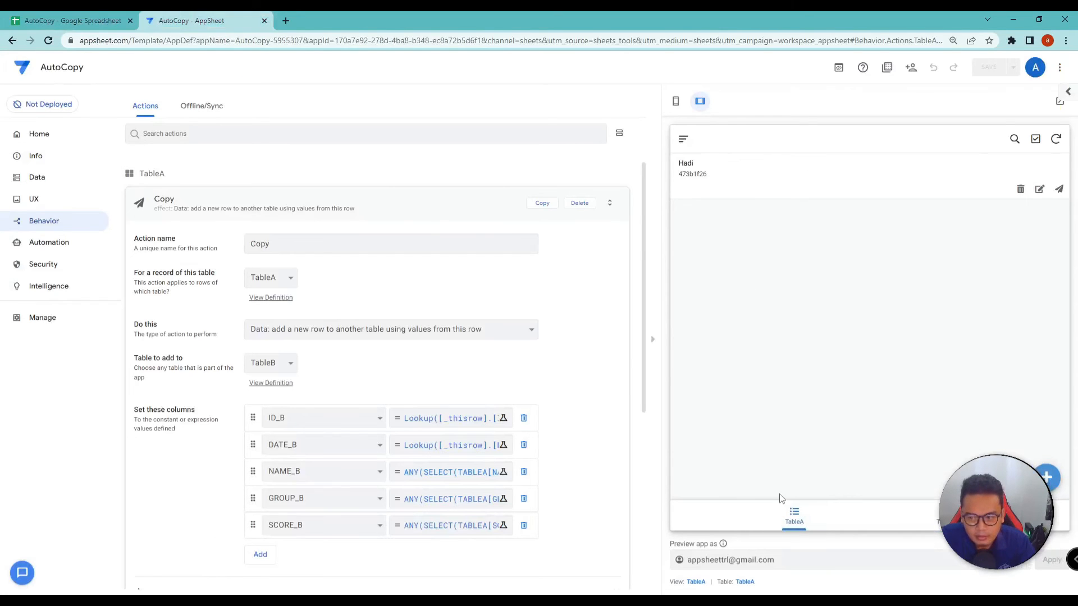
pyautogui.scroll(-1, 335, 243)
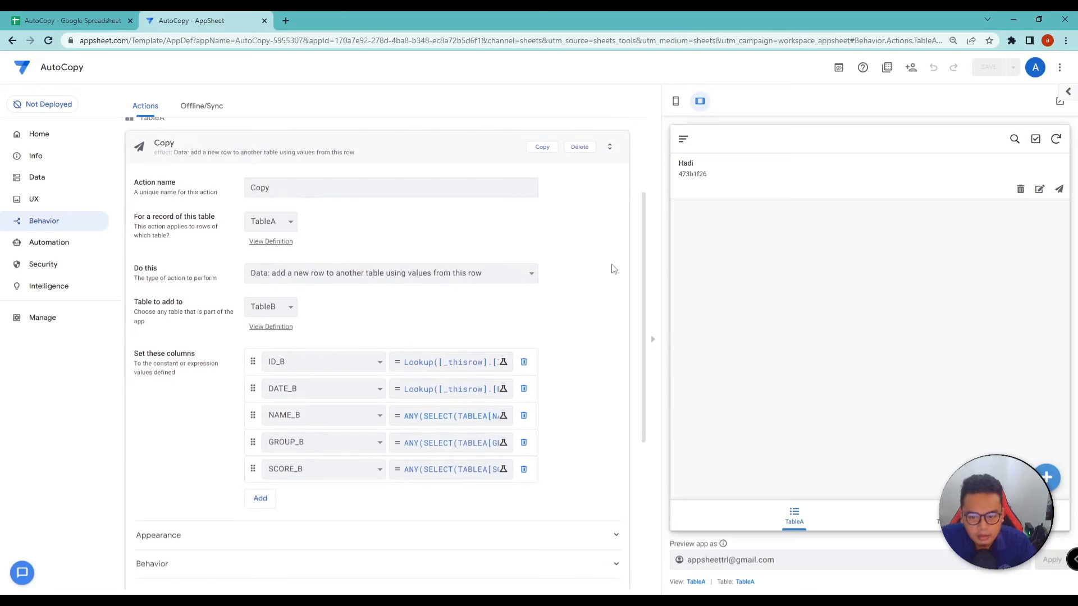
pyautogui.click(801, 515)
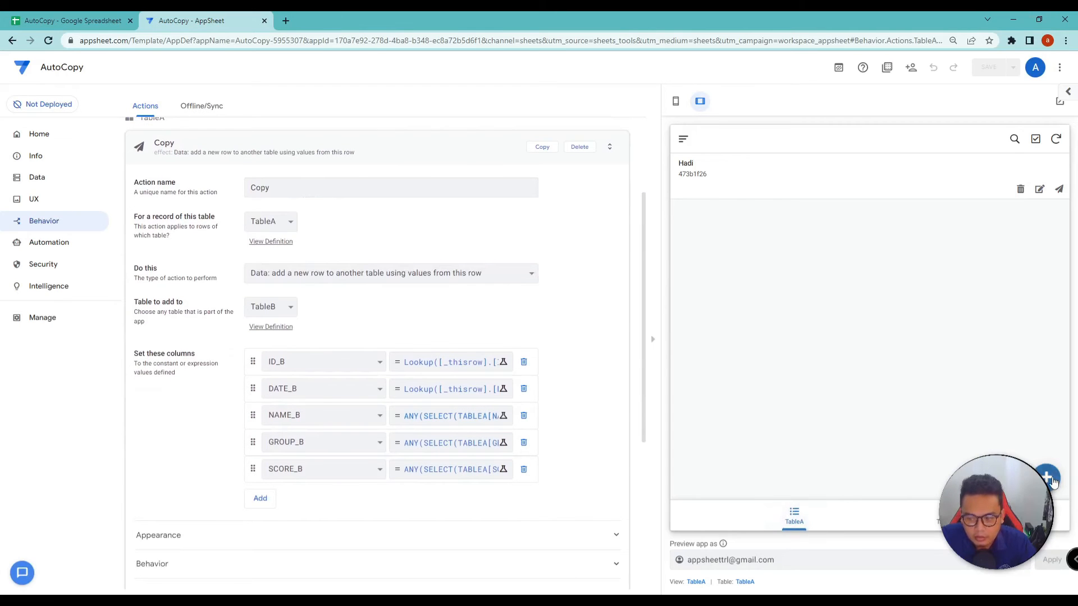
pyautogui.click(1047, 478)
pyautogui.click(822, 516)
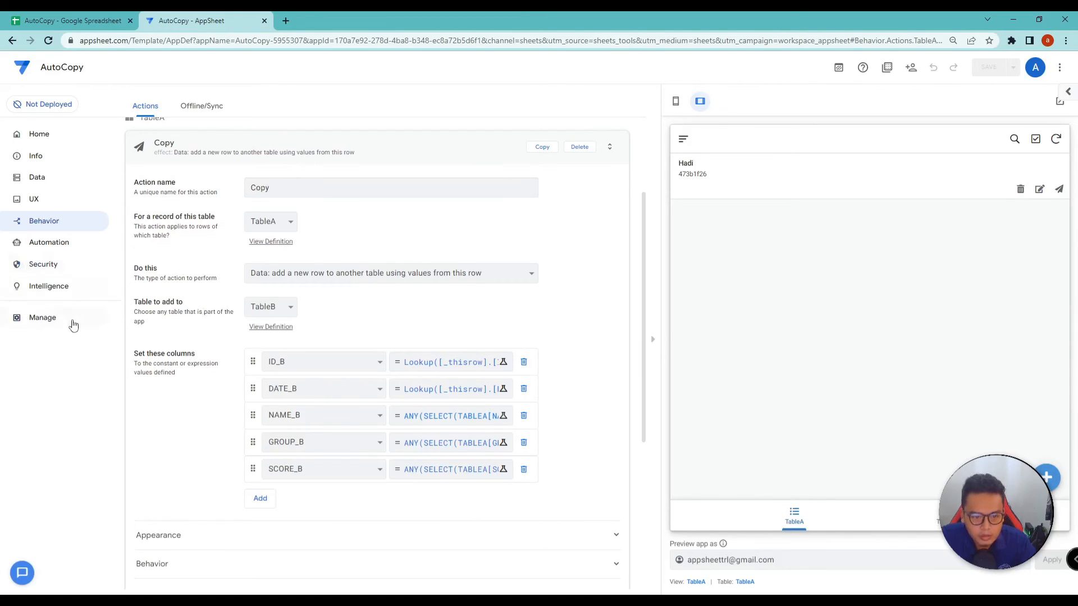
# Step: Change the Copy action's icon to the solid overlapping-squares icon, found by searching the icons for "copy"
pyautogui.scroll(-3, 140, 375)
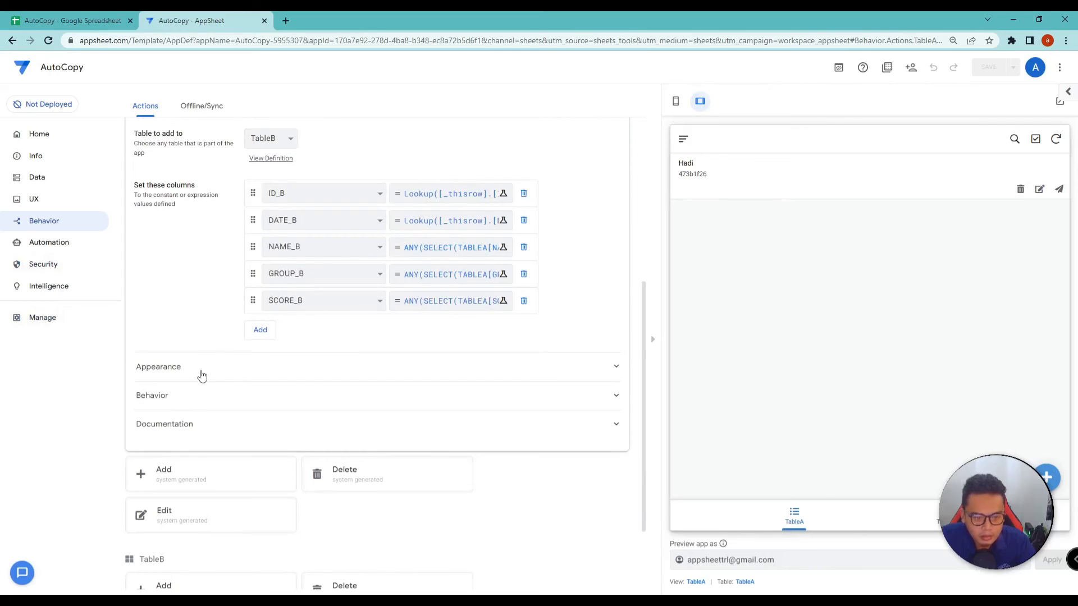
pyautogui.click(202, 375)
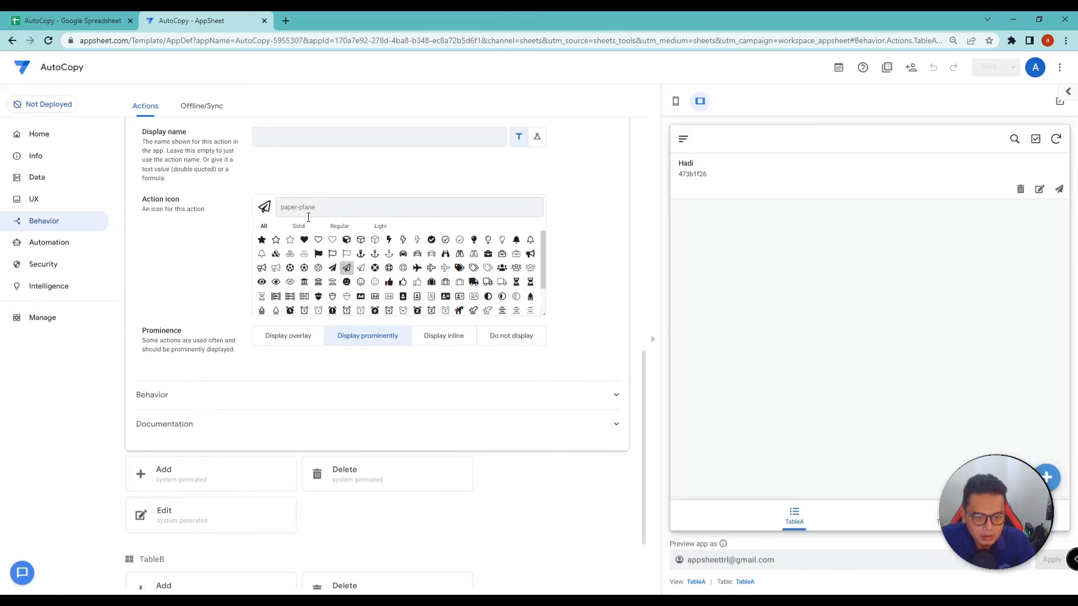
pyautogui.write('copy')
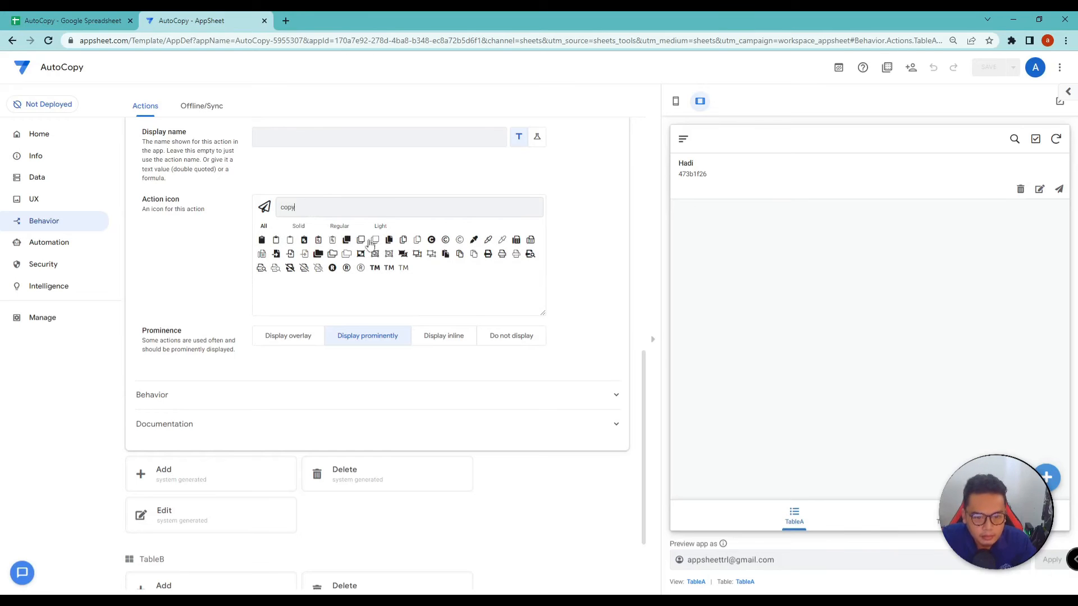
pyautogui.click(346, 240)
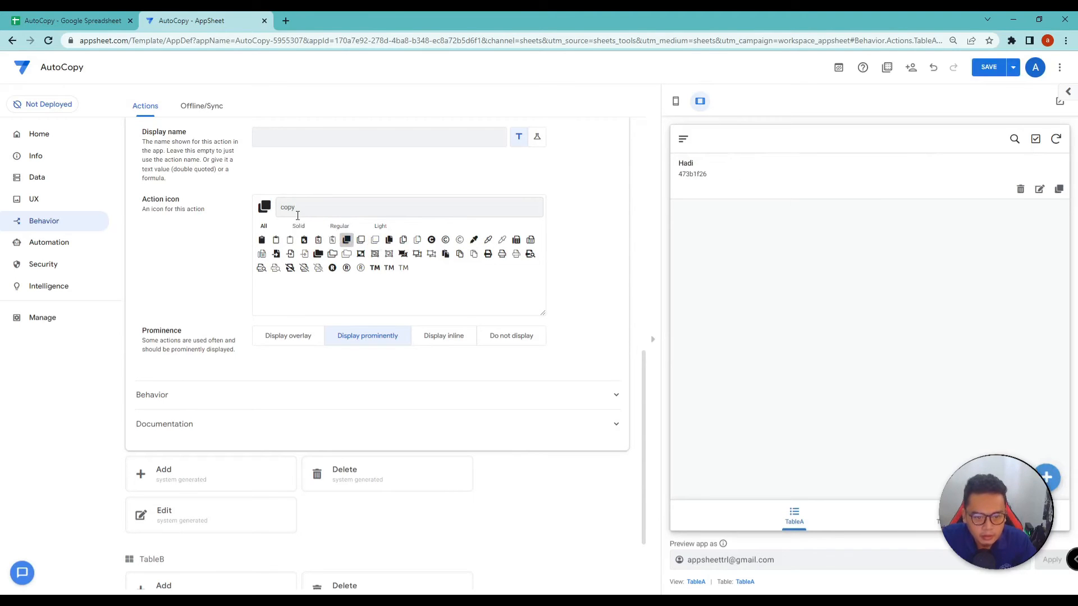
# Step: Rename the Copy action as CopyData, save the app and collapse the action's settings
pyautogui.scroll(10, 528, 272)
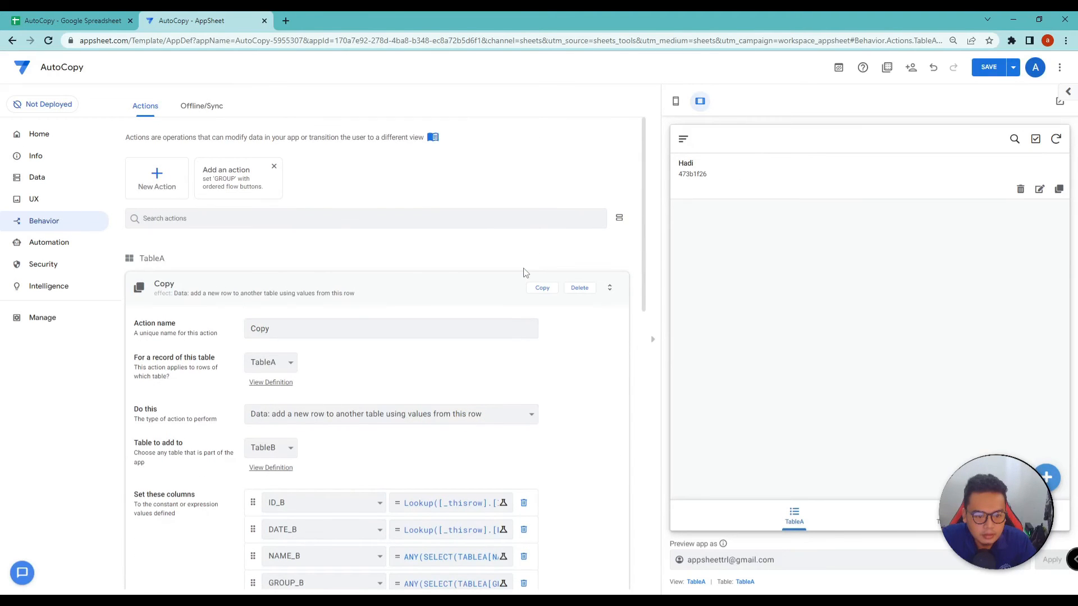
pyautogui.click(403, 330)
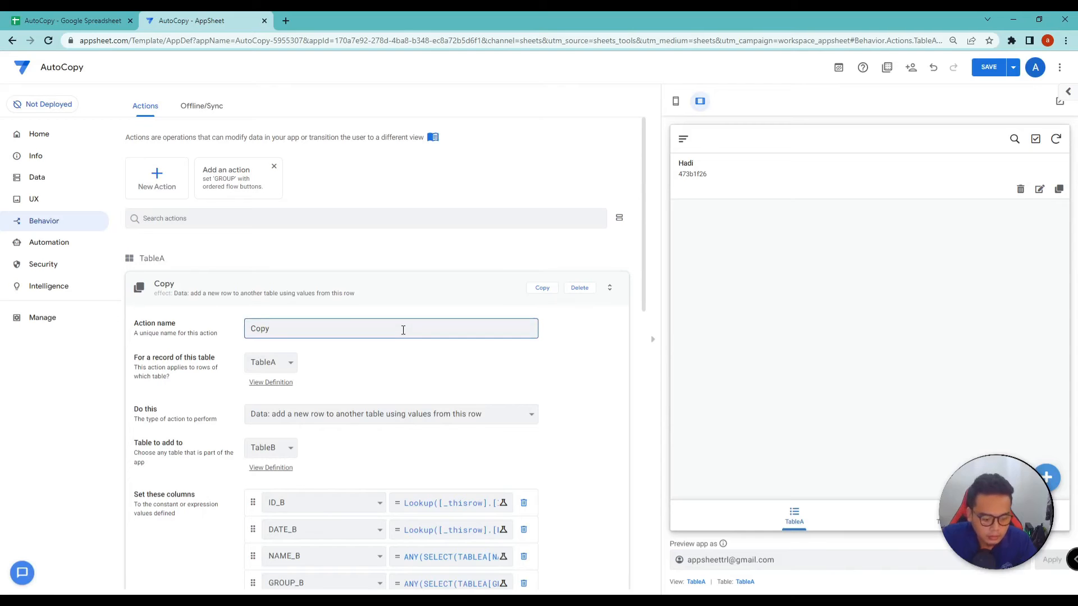
pyautogui.press('capslock')
pyautogui.write('D')
pyautogui.press('capslock')
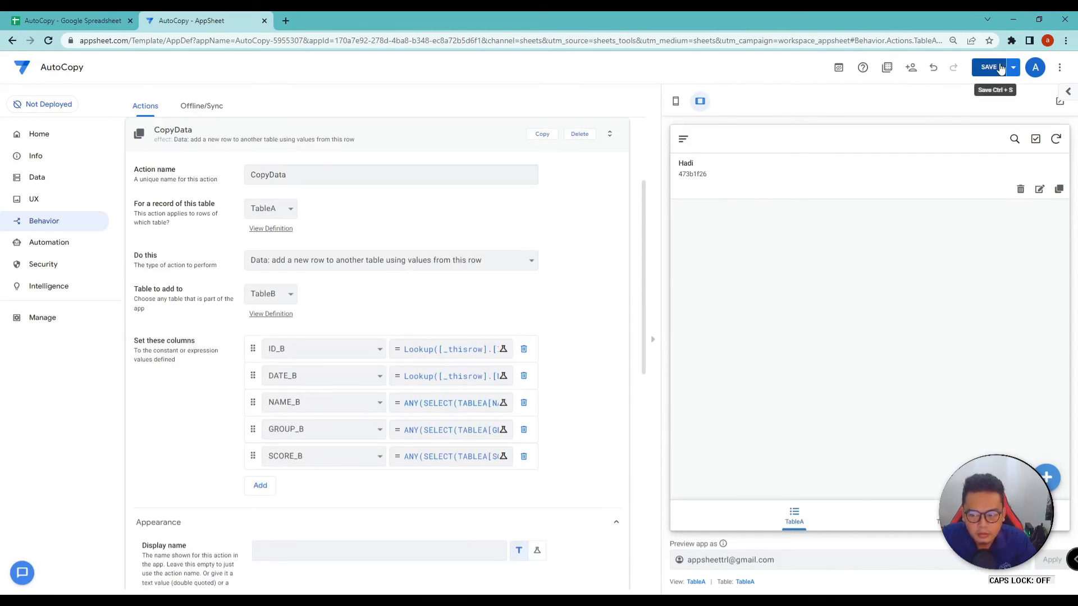
pyautogui.click(988, 66)
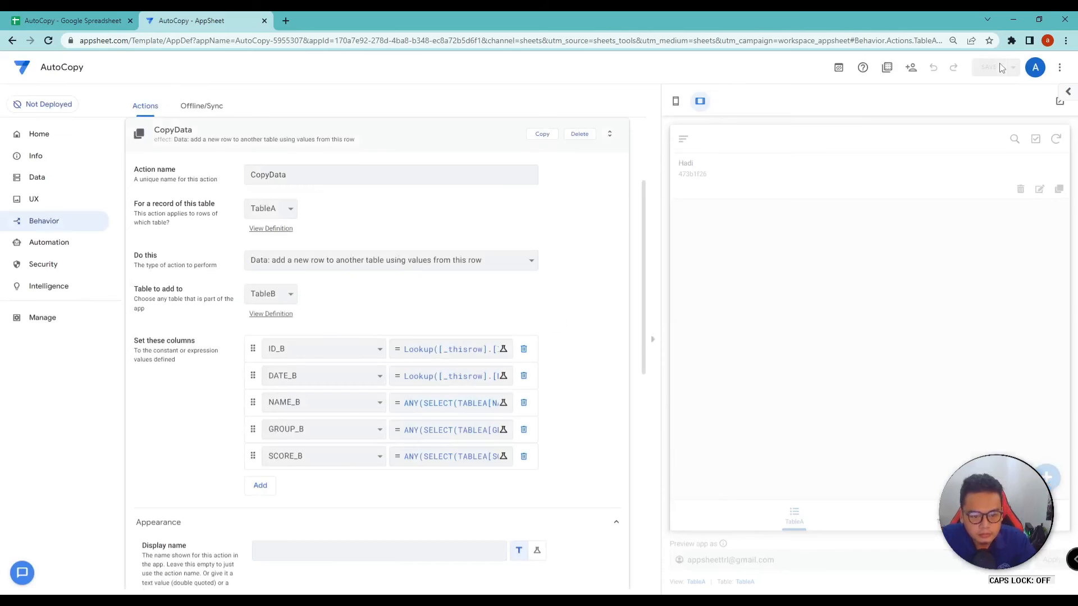
pyautogui.scroll(2, 375, 164)
pyautogui.click(375, 247)
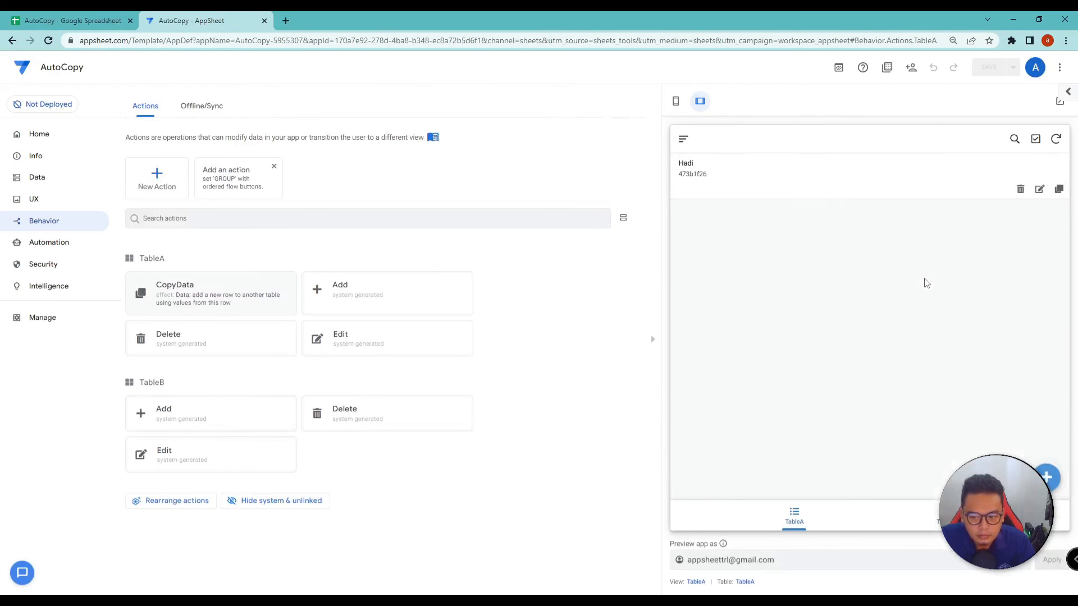
# Step: Create a custom automation bot named copydata
pyautogui.click(42, 249)
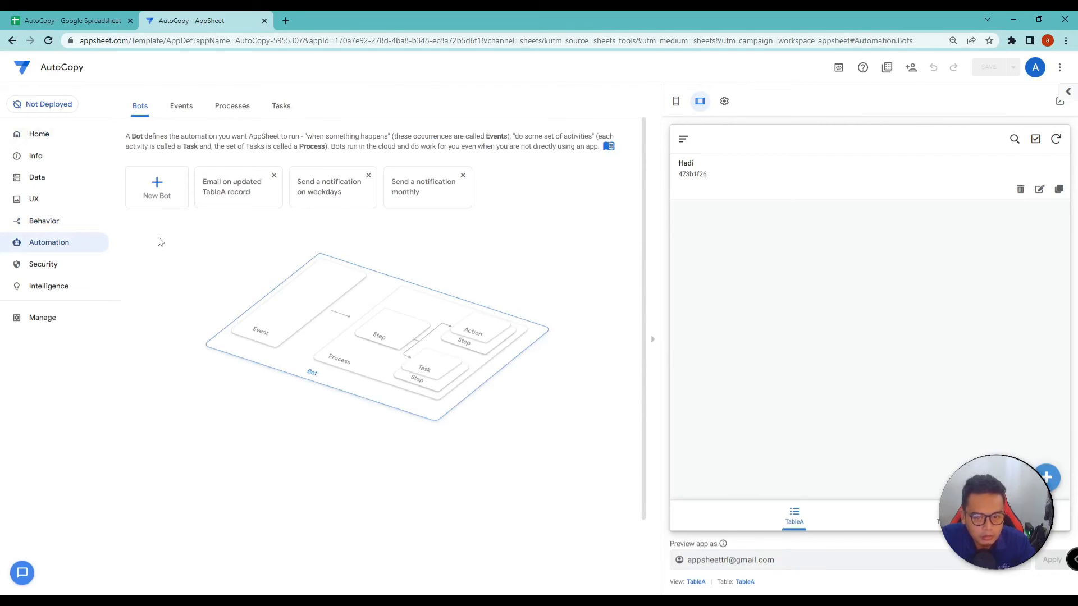
pyautogui.click(157, 191)
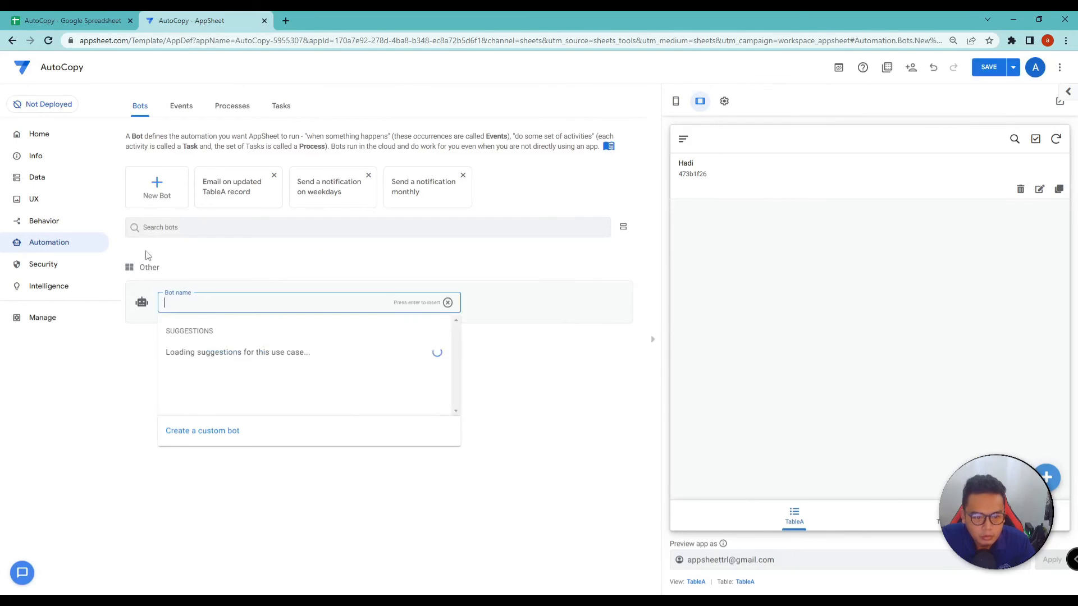
pyautogui.write('copydata')
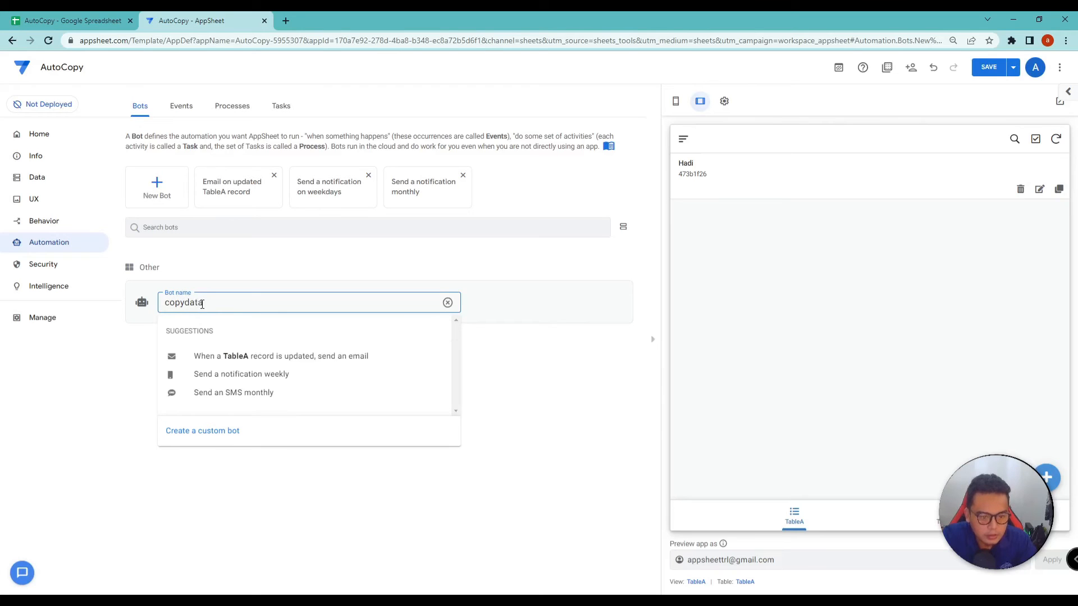
pyautogui.click(197, 438)
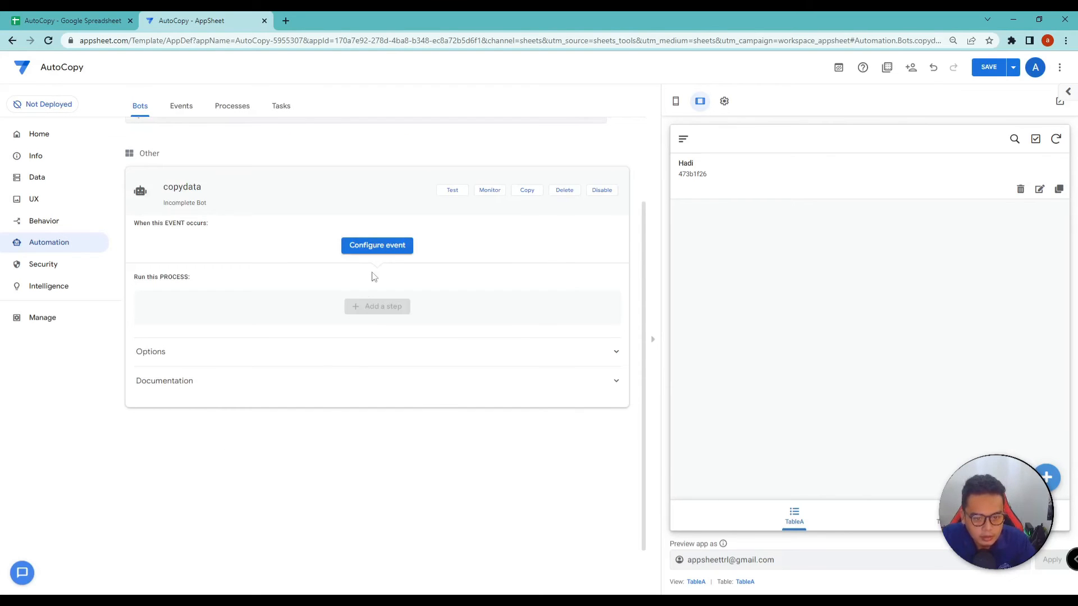
# Step: Add a custom event to the copydata bot and show its automation settings
pyautogui.click(386, 251)
pyautogui.click(723, 102)
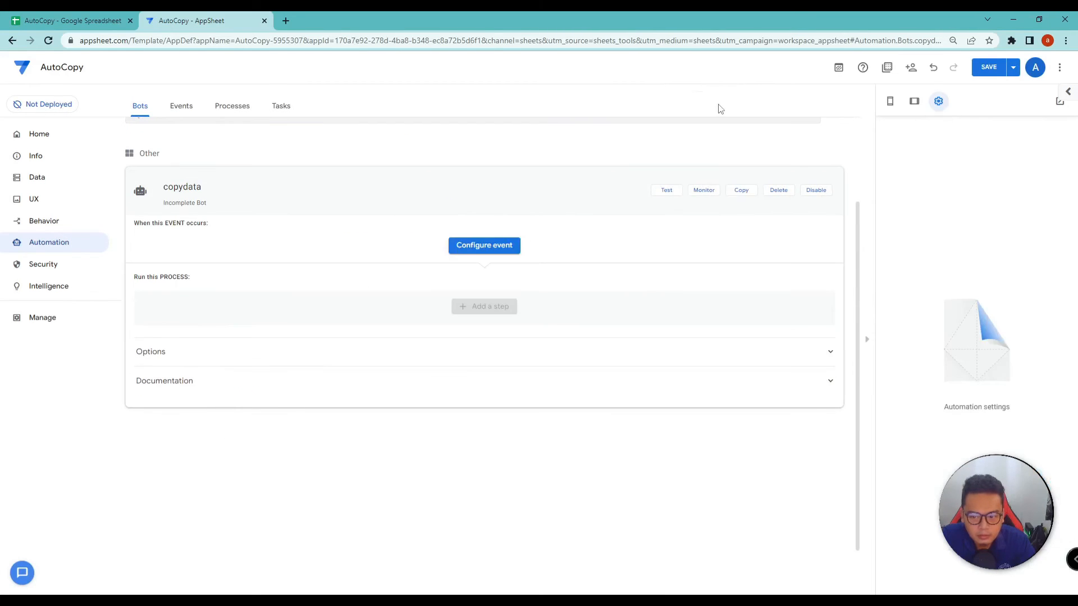
pyautogui.click(474, 246)
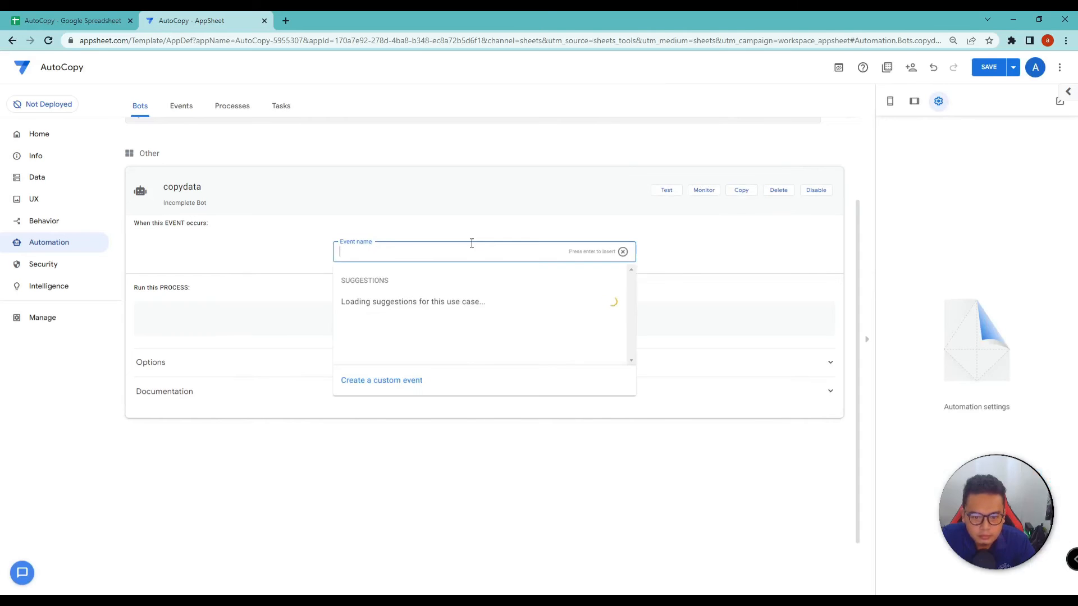
pyautogui.click(394, 381)
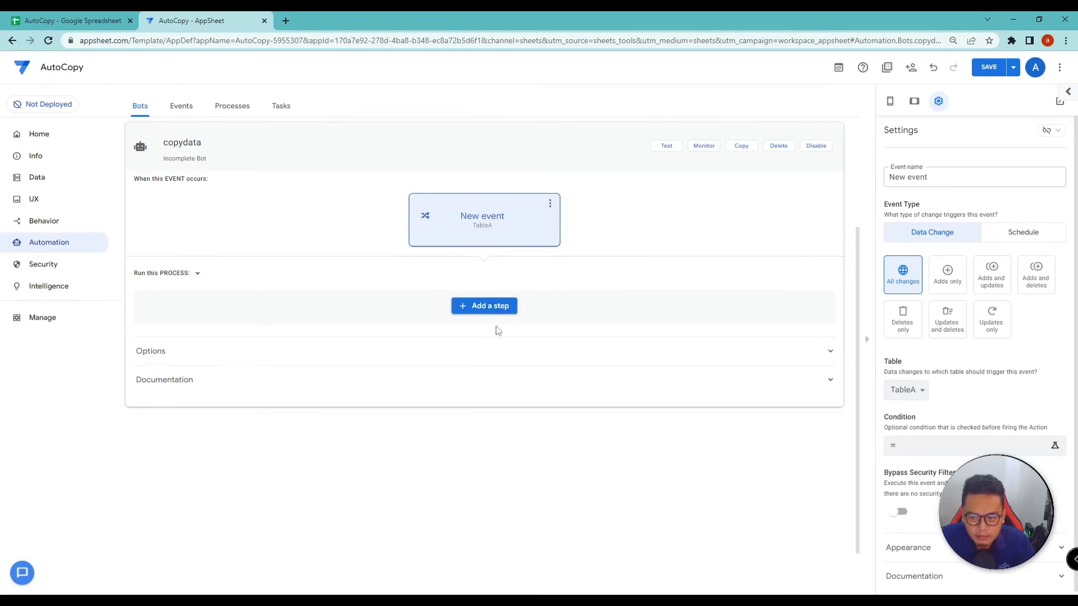
# Step: Add a custom step to the bot's process and make it run a data action
pyautogui.scroll(-1, 498, 330)
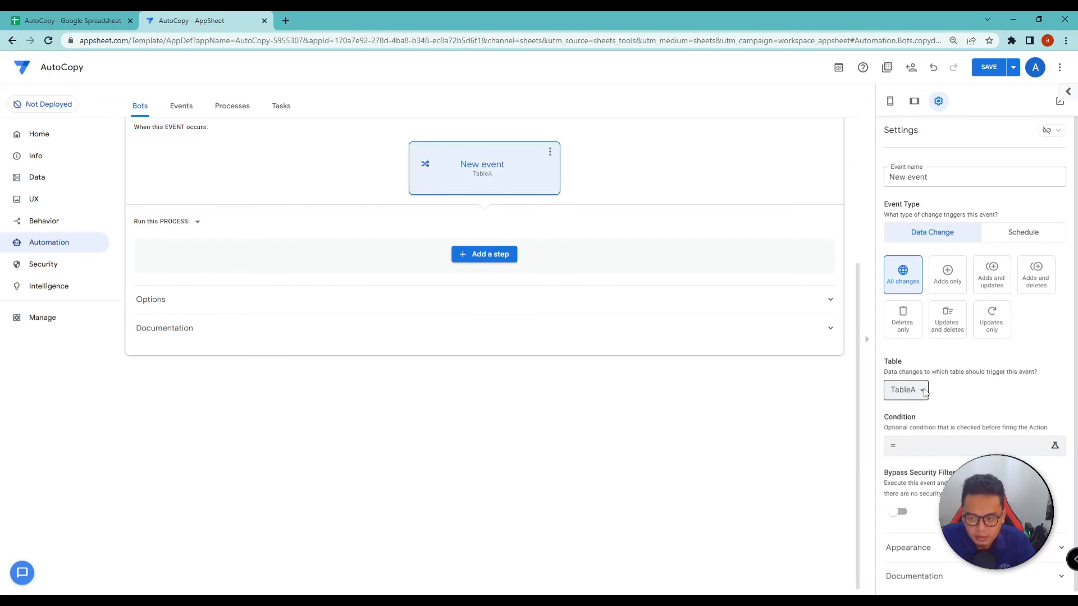
pyautogui.click(481, 255)
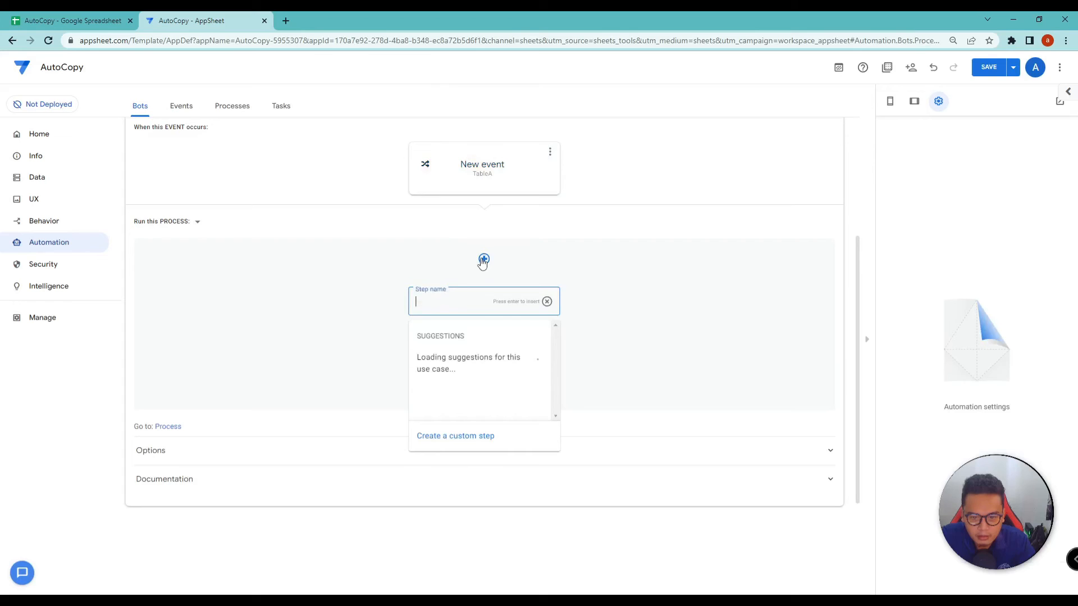
pyautogui.click(462, 436)
pyautogui.click(497, 315)
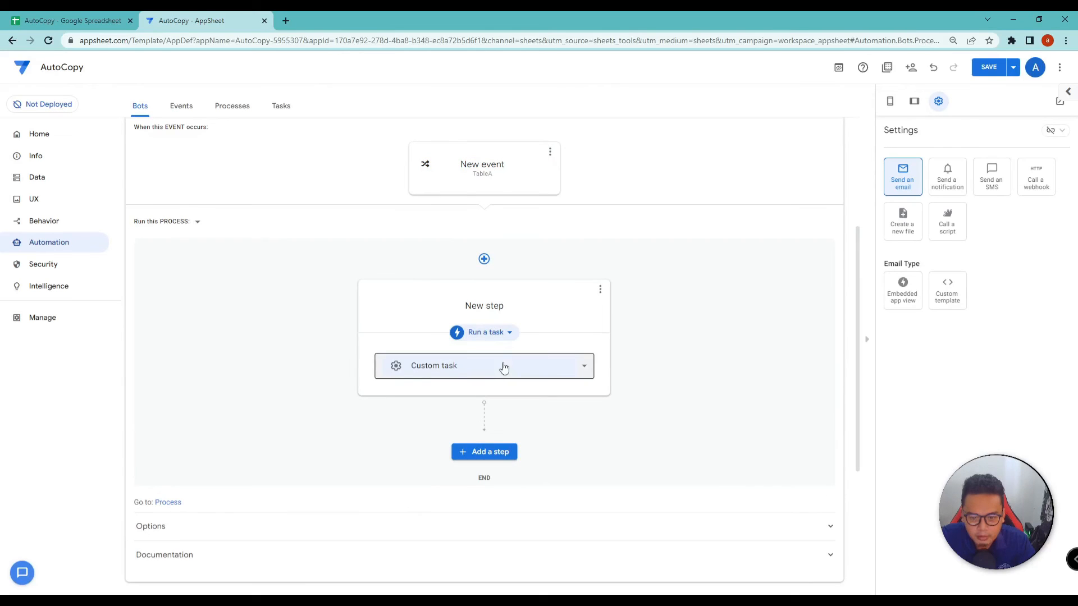
pyautogui.click(511, 334)
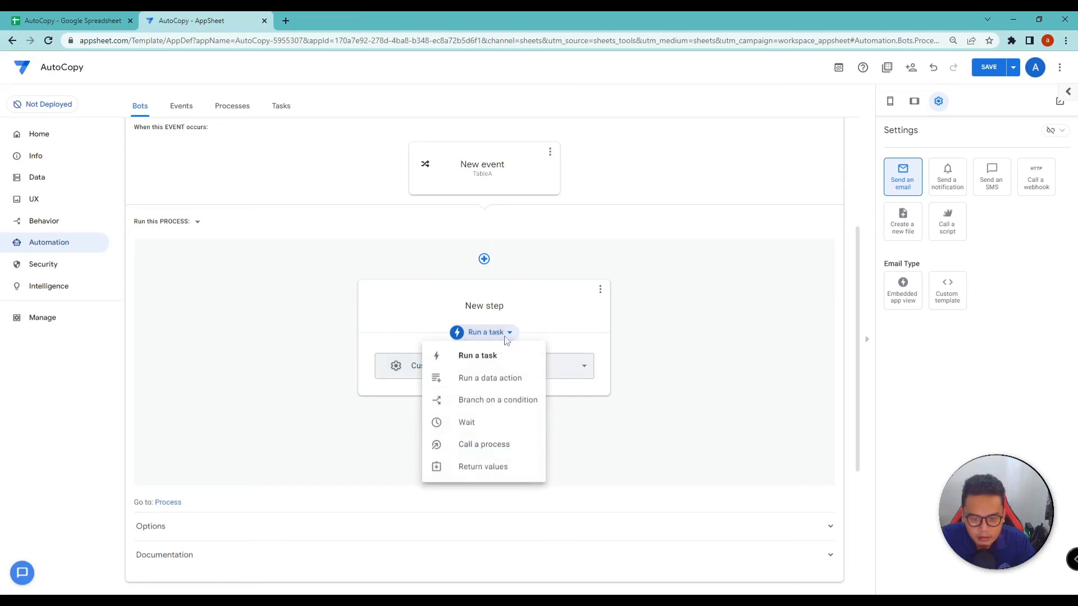
pyautogui.click(497, 381)
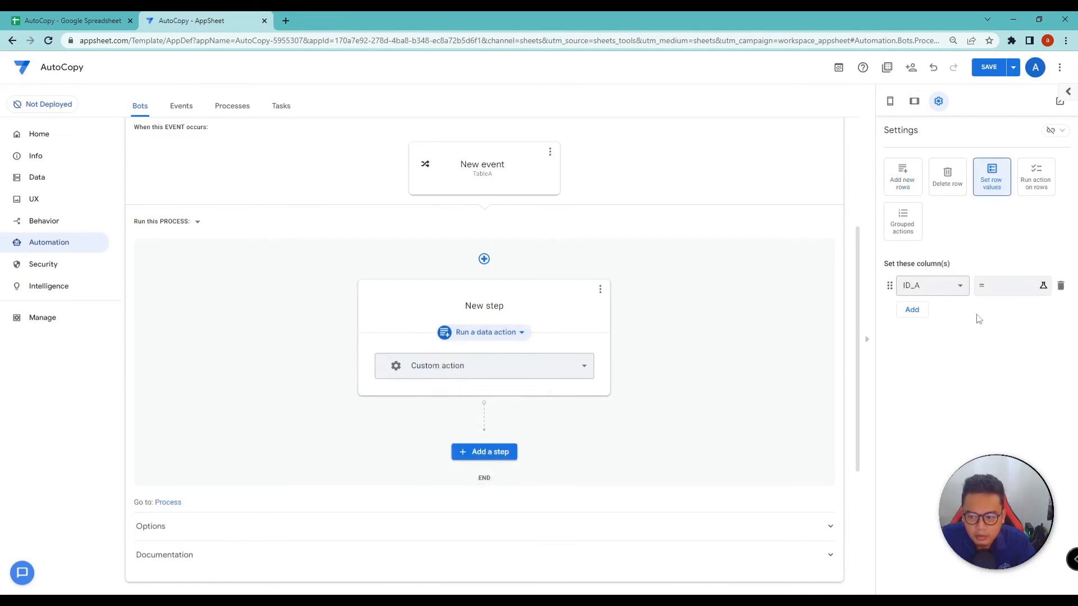
# Step: Set the step's data action to grouped actions running CopyData, save the app and collapse the bot
pyautogui.click(912, 235)
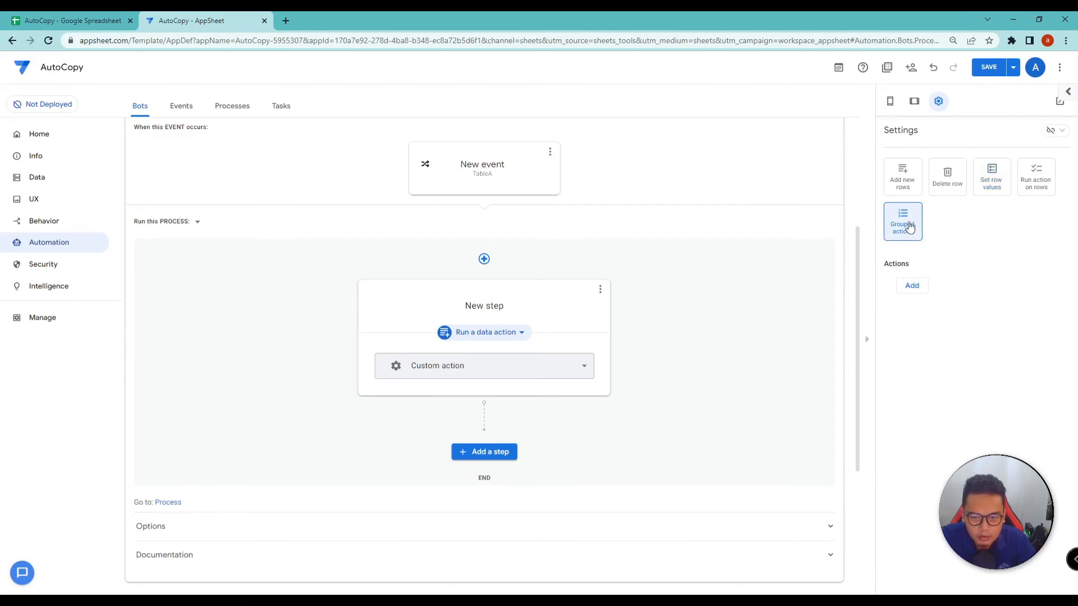
pyautogui.click(911, 286)
pyautogui.click(913, 290)
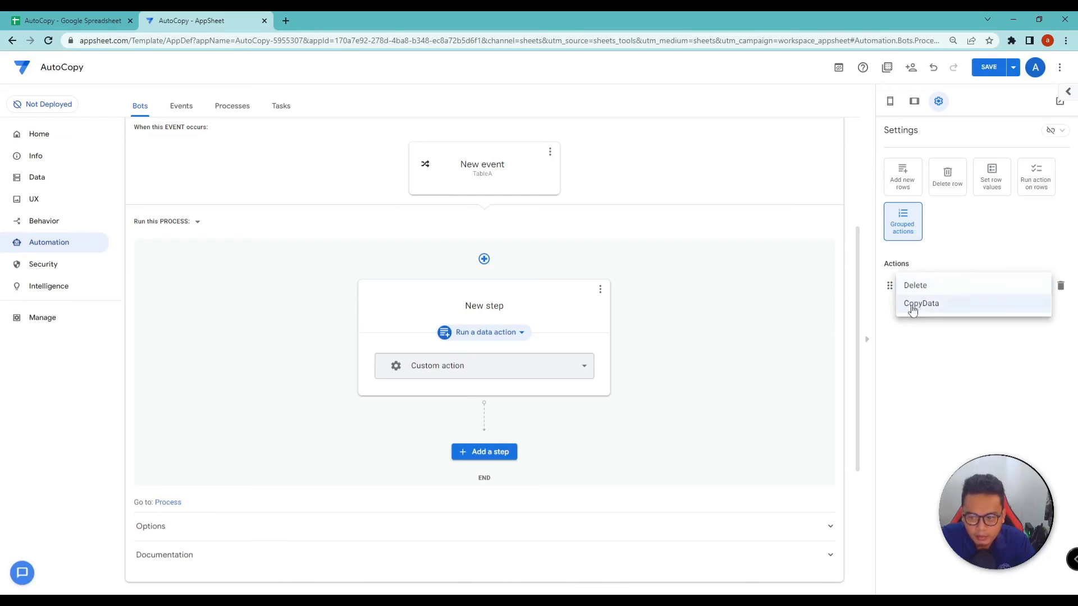
pyautogui.click(919, 306)
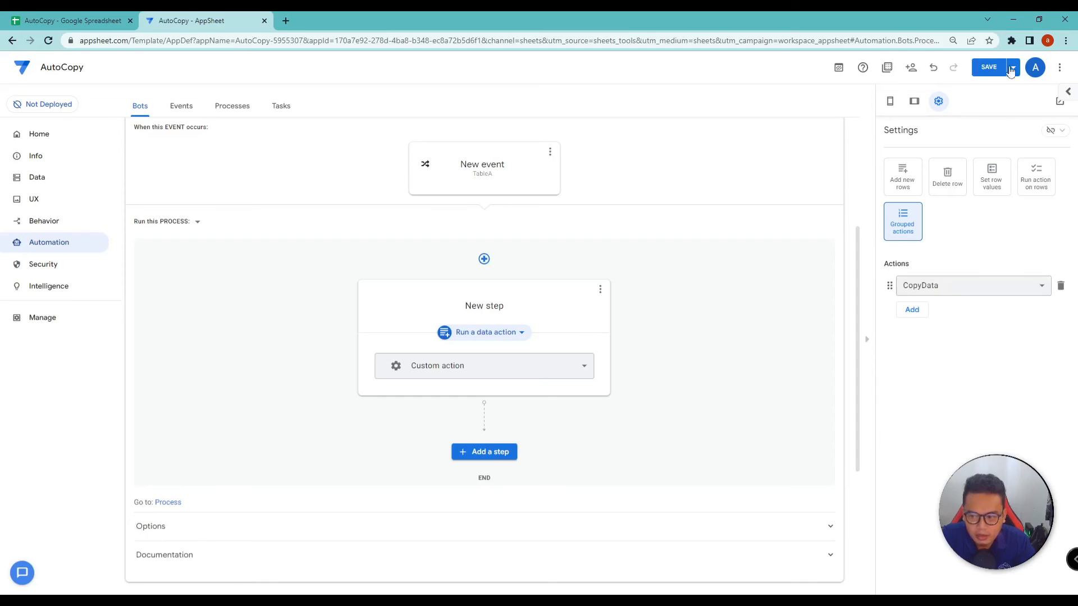
pyautogui.click(990, 68)
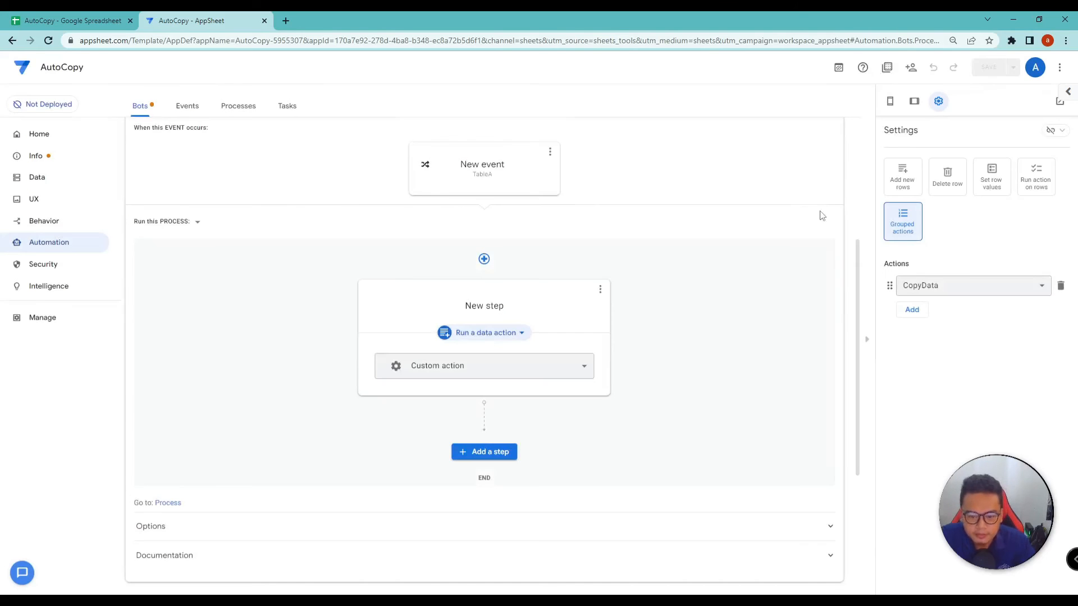
pyautogui.scroll(4, 663, 307)
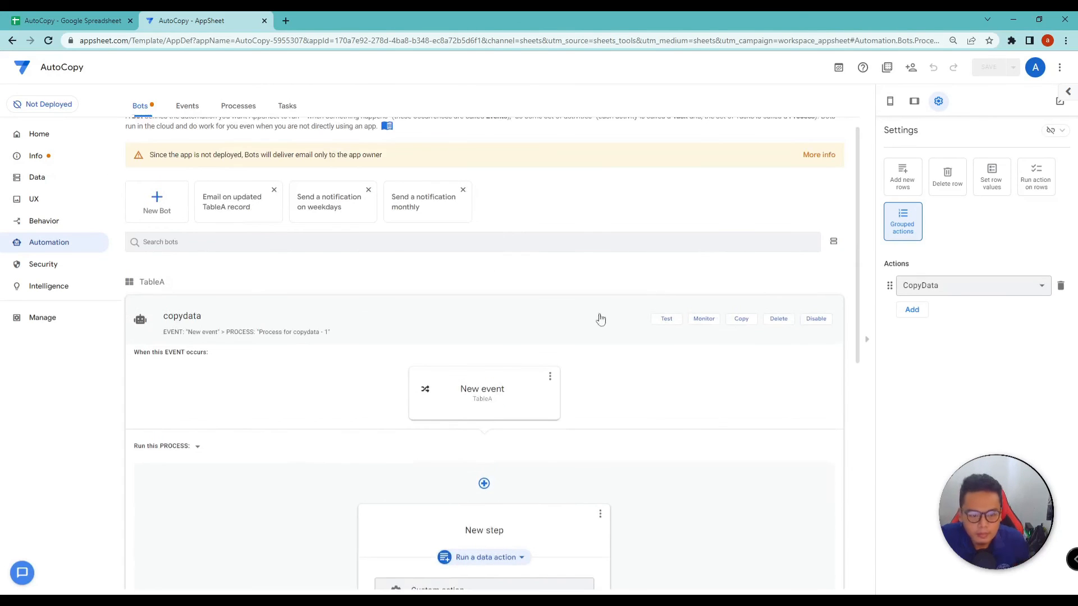
pyautogui.click(531, 320)
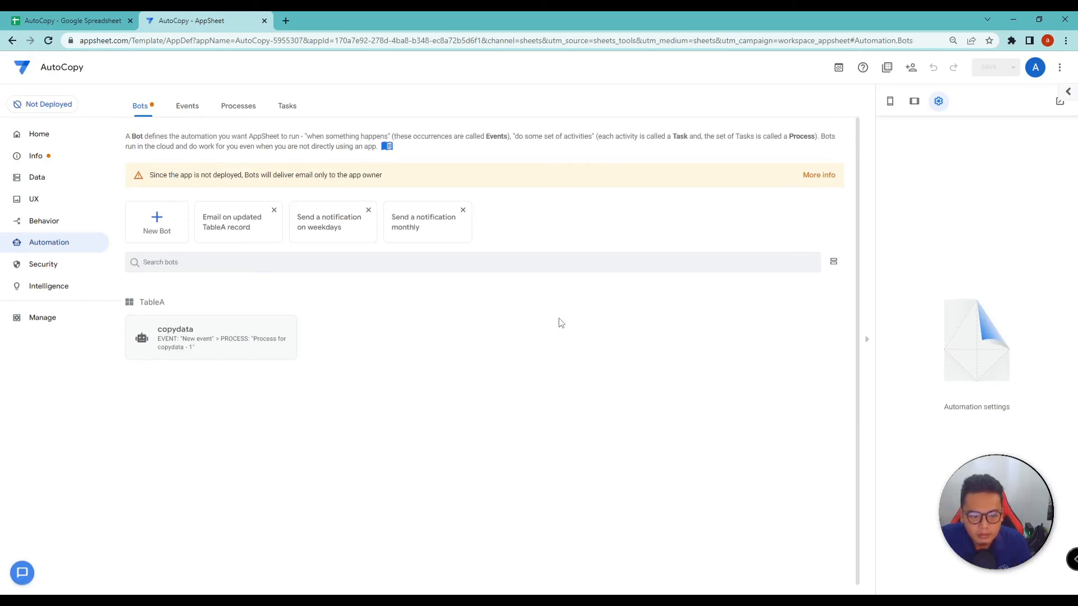
# Step: In the tablet preview, add a TableA record with a person's first name, Group B and score 100, then save and sync it
pyautogui.click(914, 102)
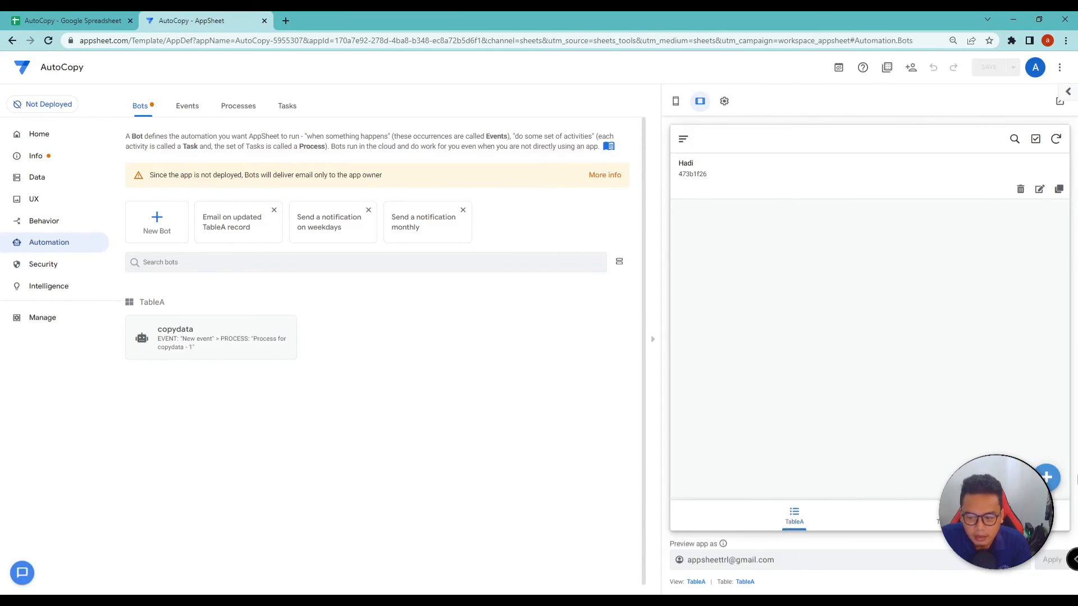
pyautogui.click(1046, 478)
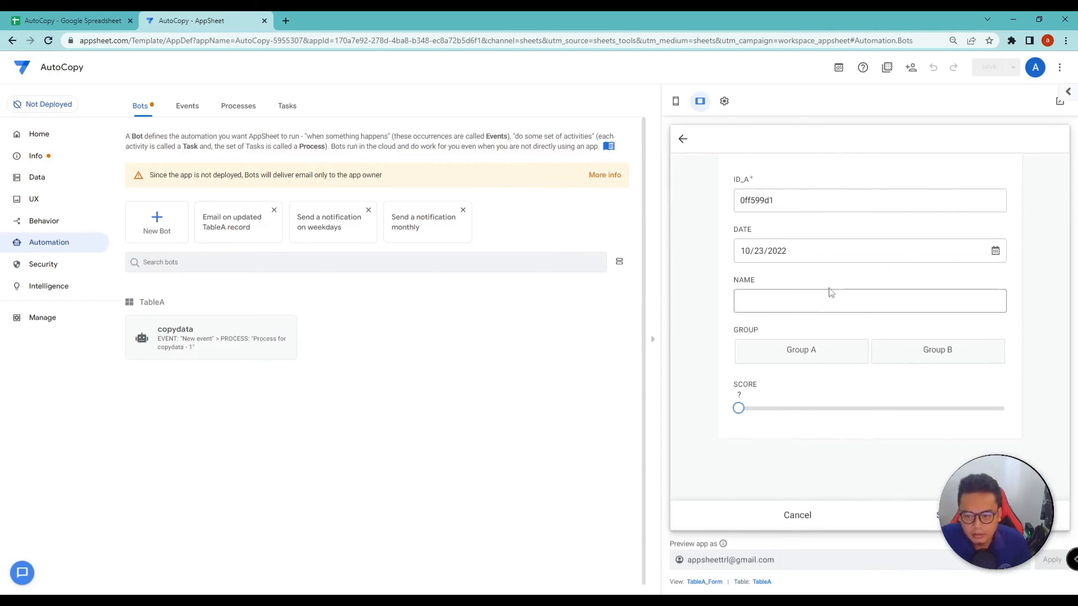
pyautogui.click(860, 294)
pyautogui.press('capslock')
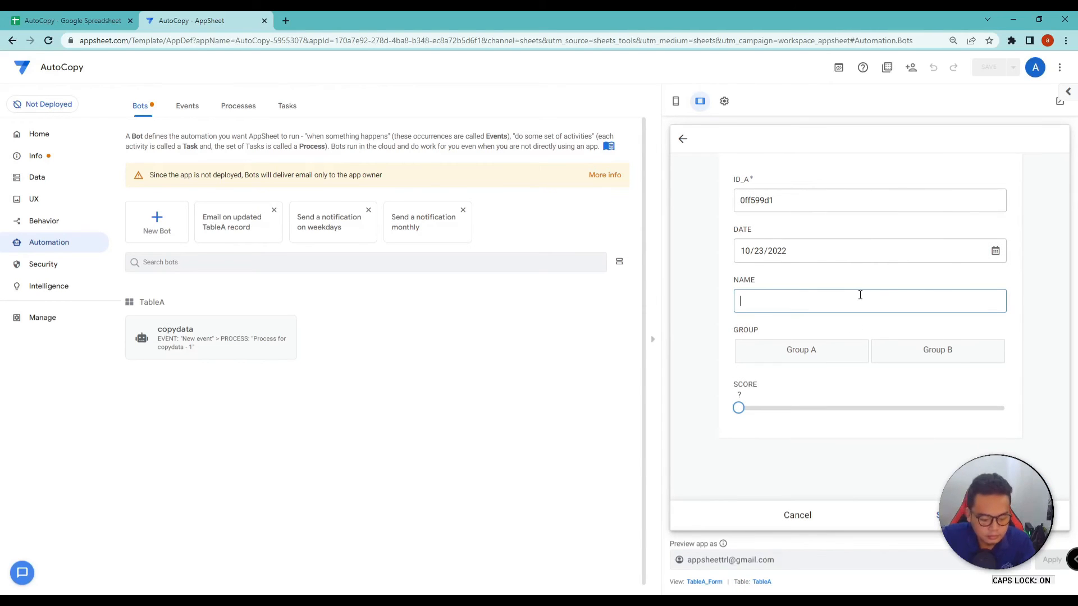
pyautogui.write('F')
pyautogui.press('capslock')
pyautogui.write('rans')
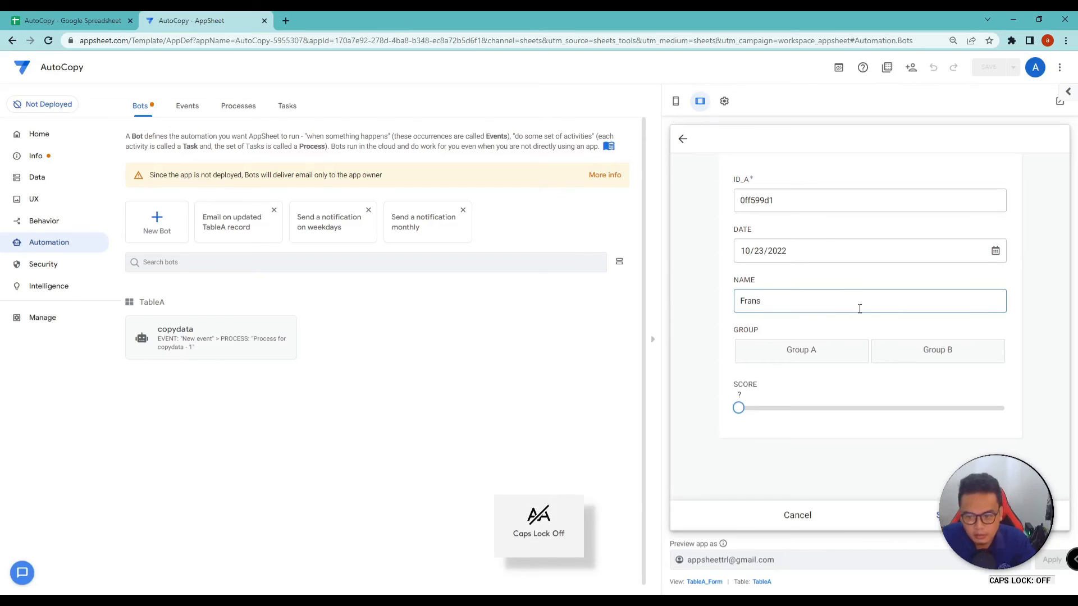
pyautogui.click(885, 359)
pyautogui.moveTo(996, 418); pyautogui.dragTo(1015, 421)
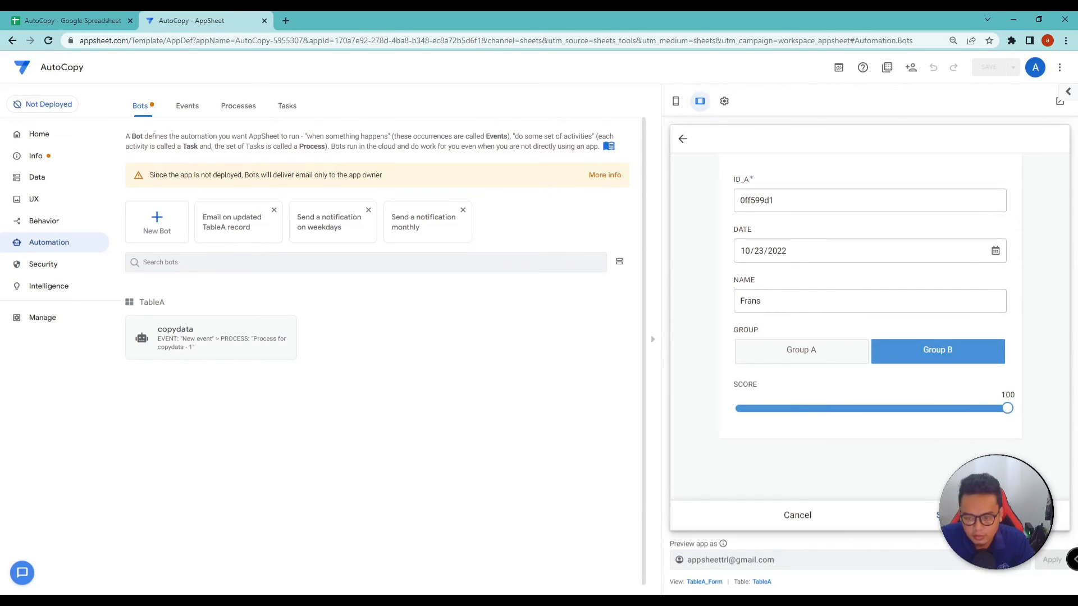
pyautogui.click(947, 516)
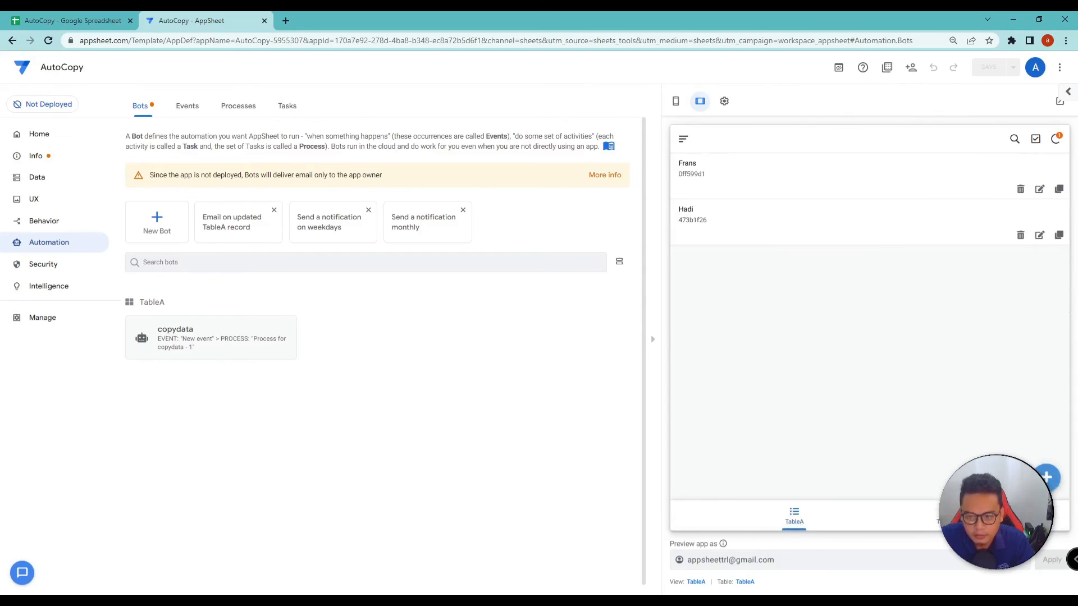
pyautogui.click(1055, 142)
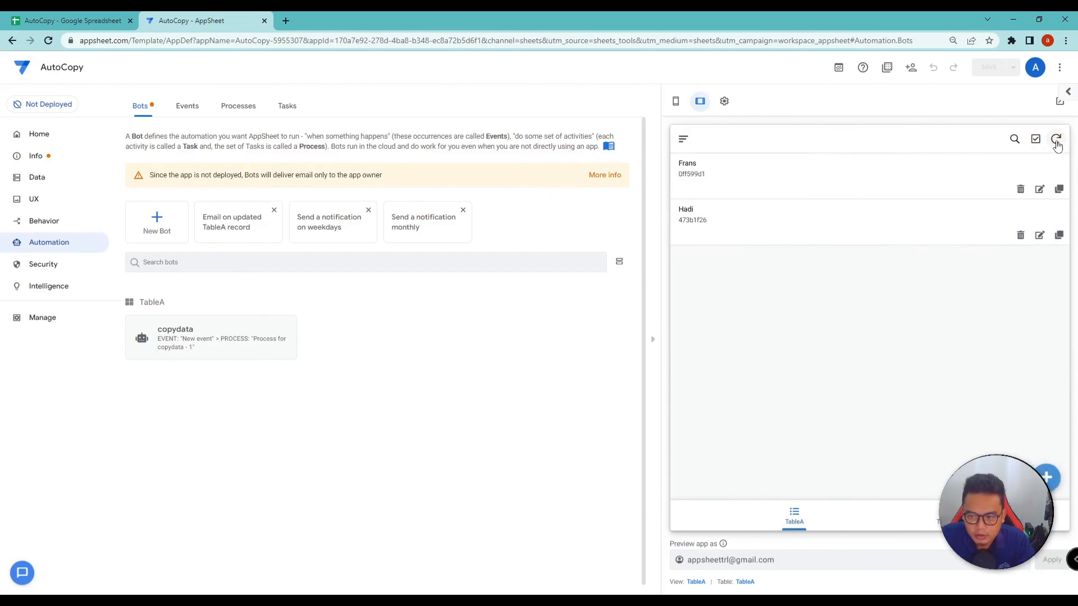
# Step: Examine the records in TableB and compare the new record's details with its entry in TableA
pyautogui.click(937, 521)
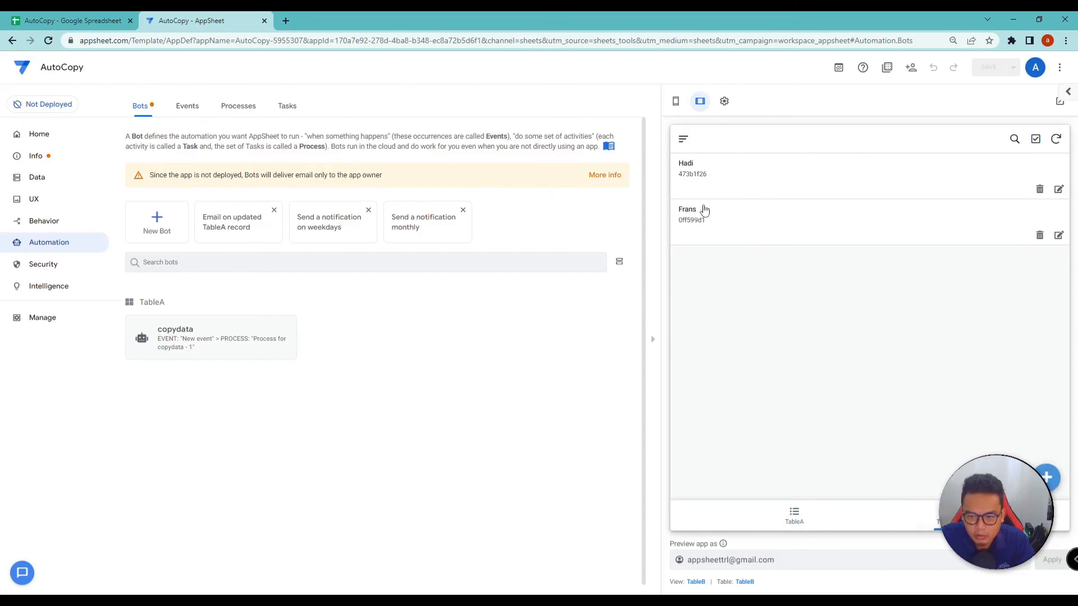
pyautogui.click(785, 517)
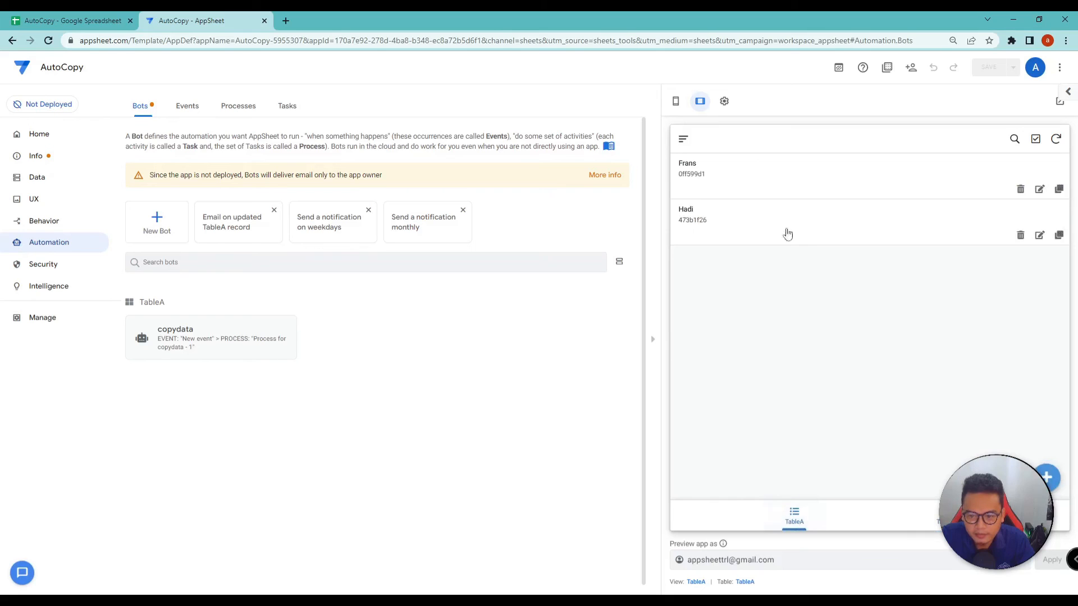
pyautogui.click(842, 178)
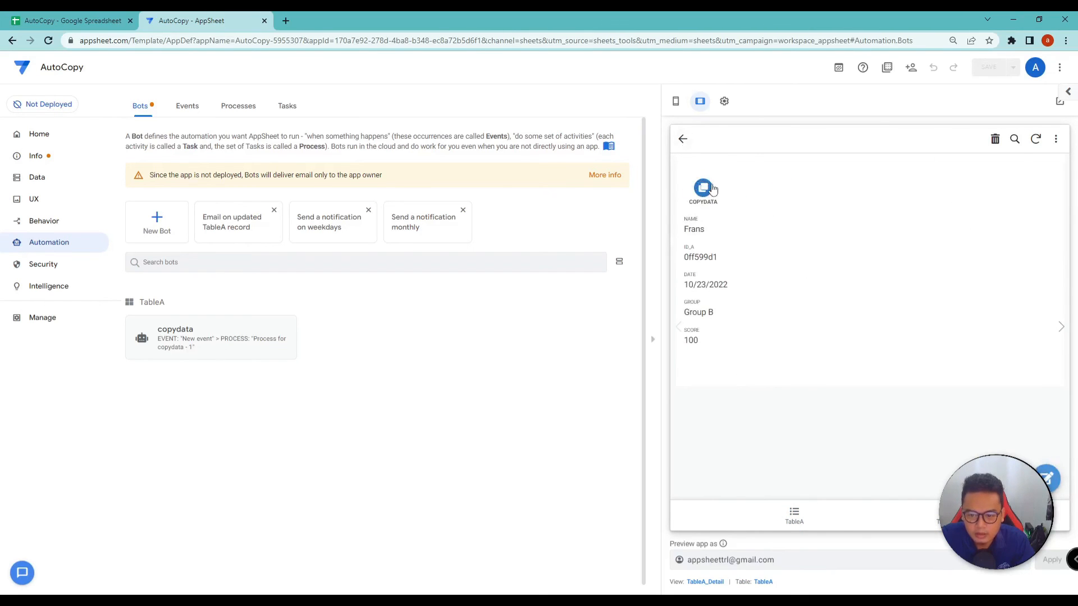
pyautogui.click(682, 142)
pyautogui.click(933, 515)
pyautogui.click(783, 177)
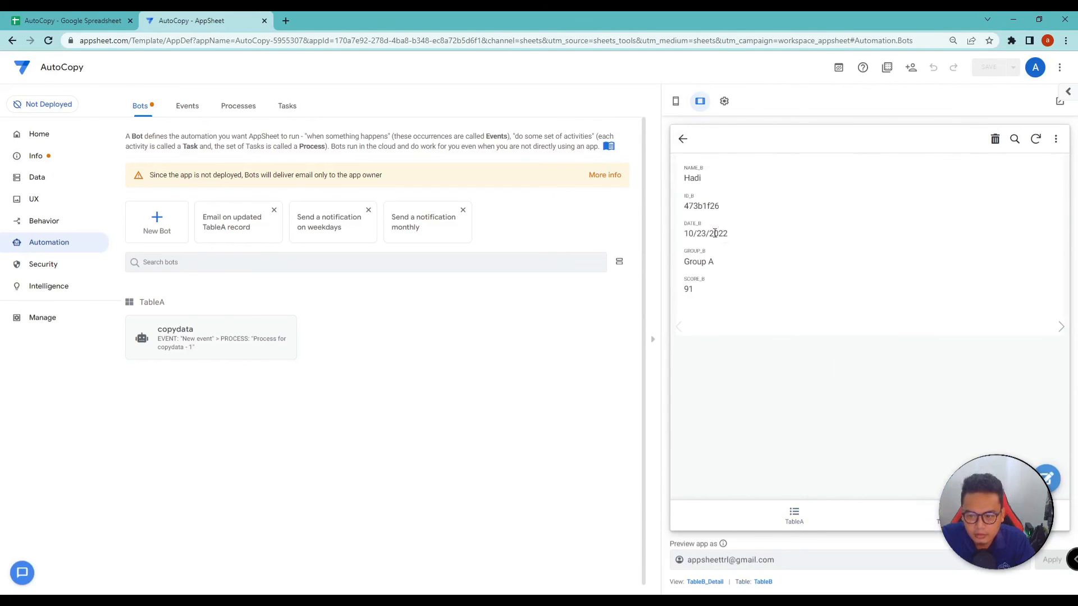
pyautogui.click(690, 144)
pyautogui.click(713, 173)
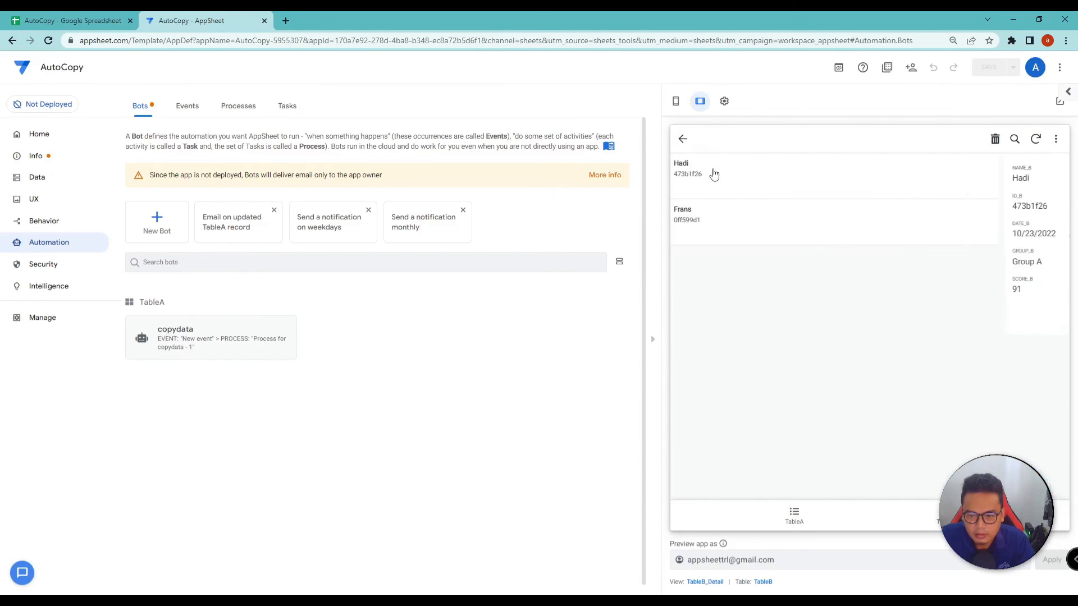
pyautogui.click(682, 139)
pyautogui.click(723, 228)
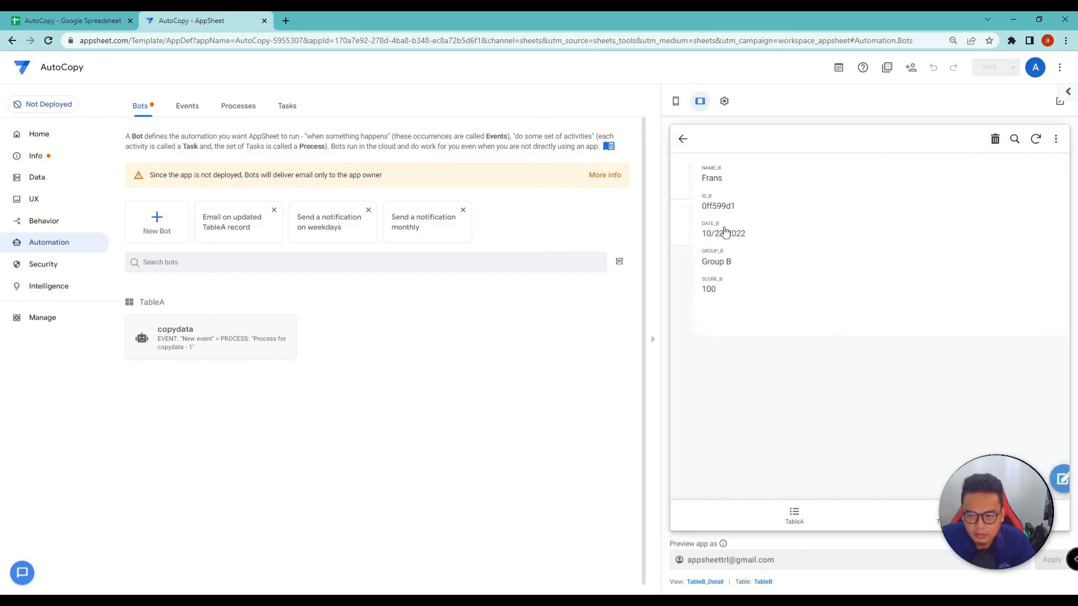
pyautogui.click(681, 141)
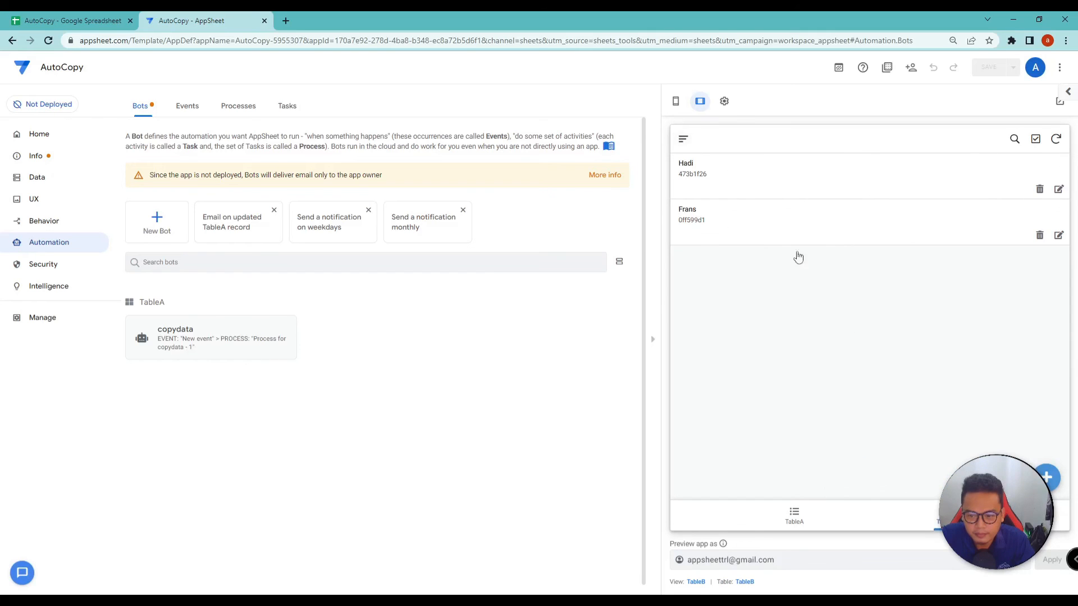
pyautogui.click(837, 230)
pyautogui.click(680, 139)
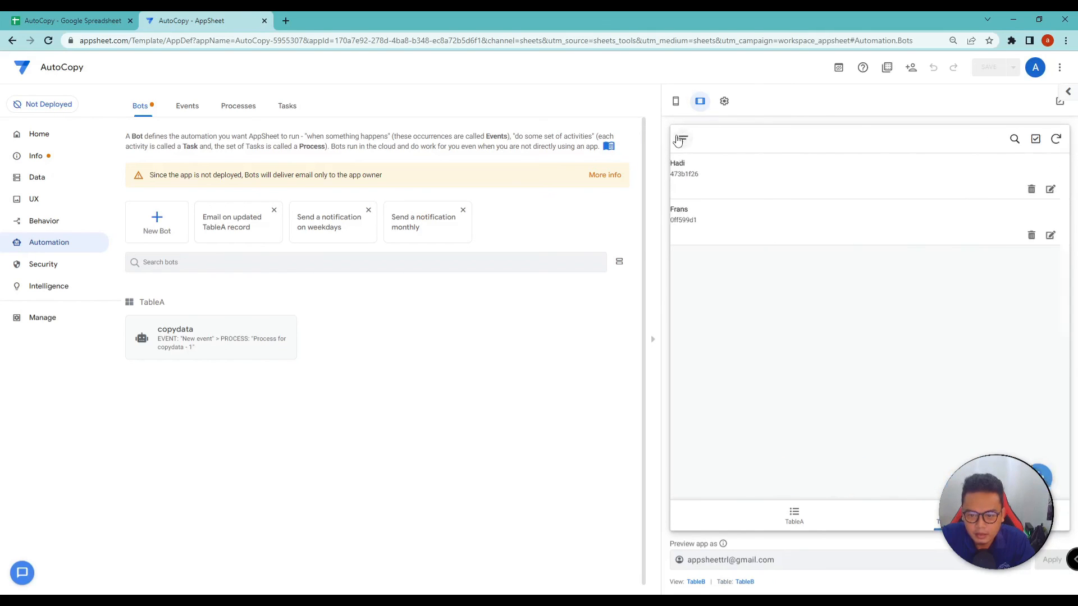
# Step: Edit the newly added TableA record by appending a second name and setting the score to 92, then save it
pyautogui.click(793, 514)
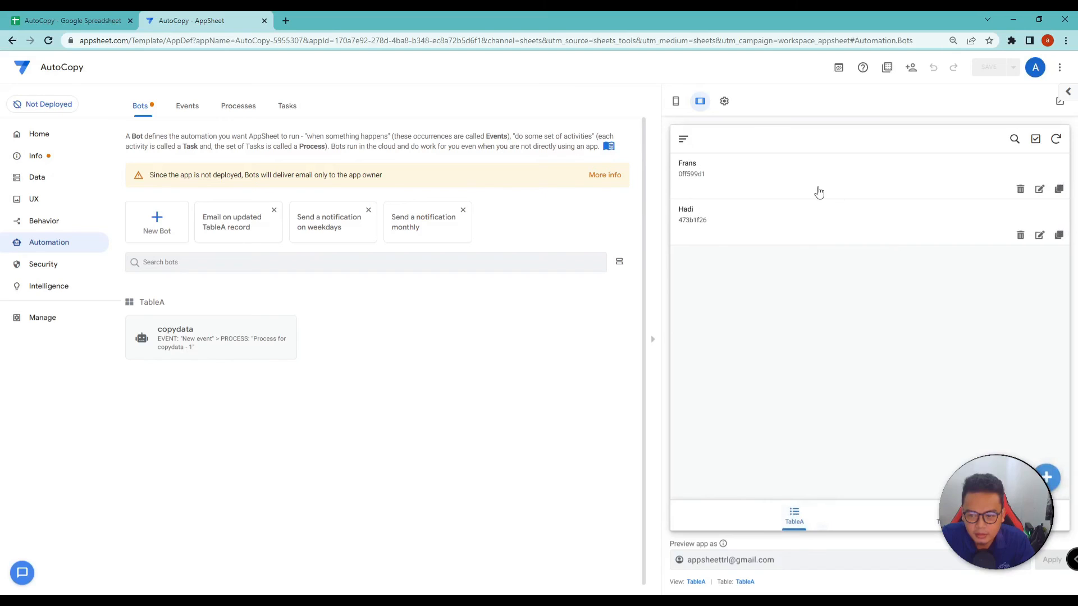
pyautogui.click(774, 180)
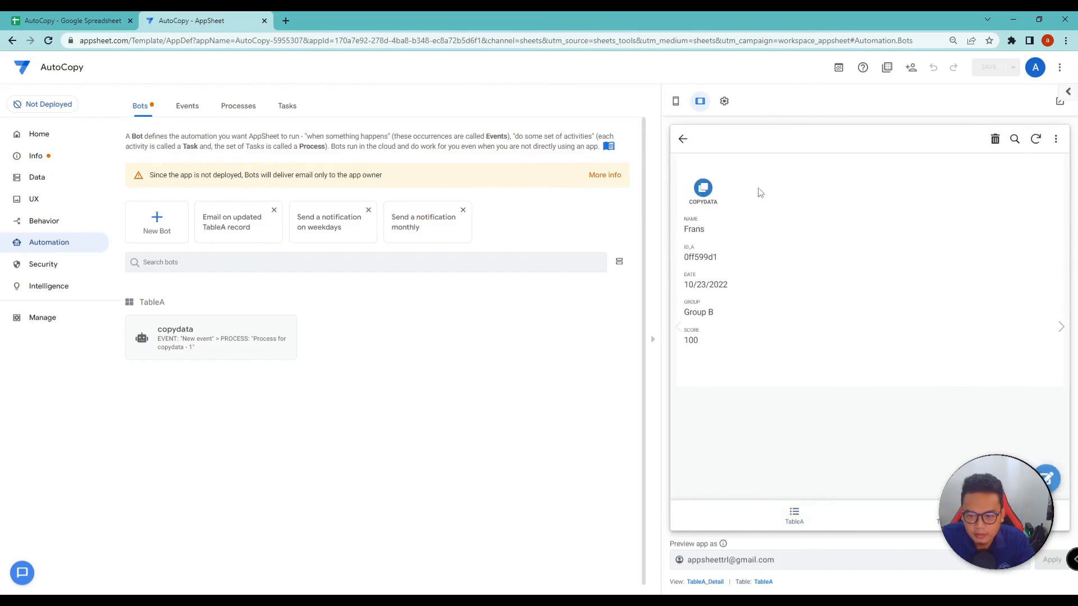
pyautogui.click(1047, 478)
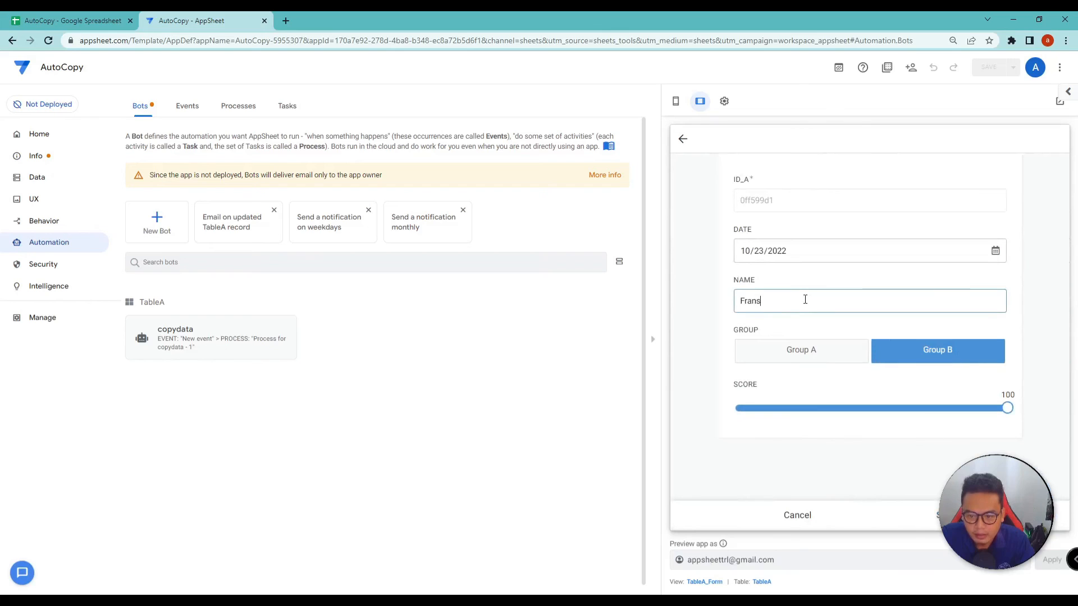
pyautogui.press('capslock')
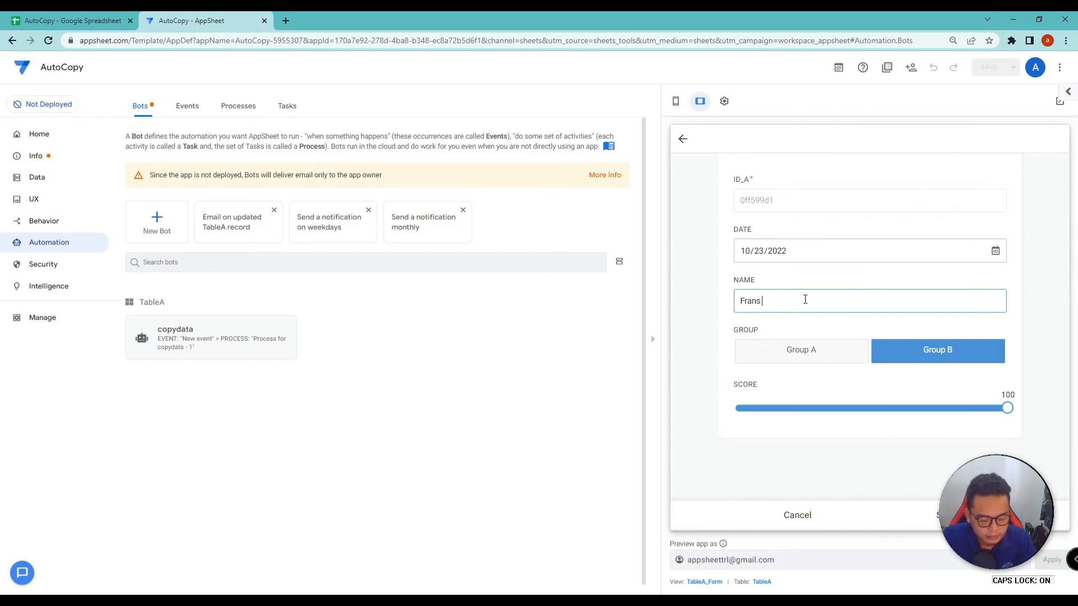
pyautogui.press('capslock')
pyautogui.write('Hans')
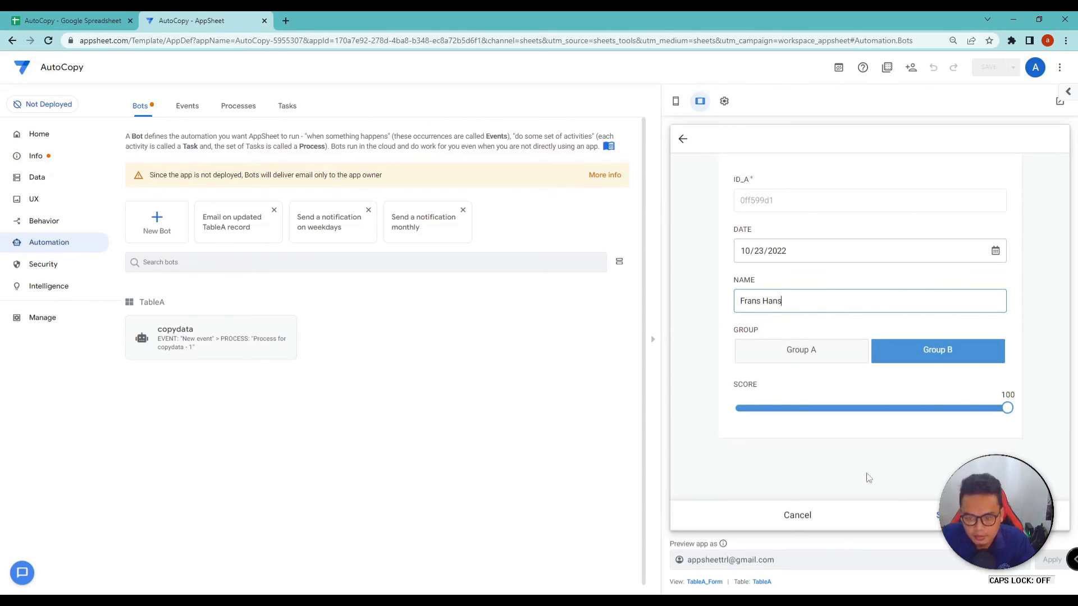
pyautogui.click(1008, 409)
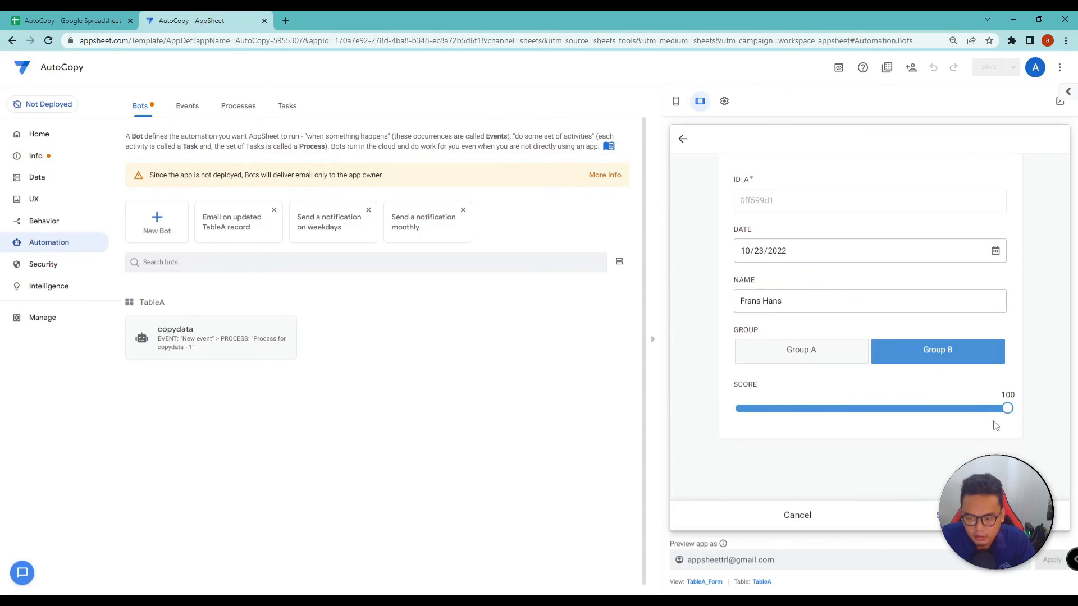
pyautogui.click(983, 409)
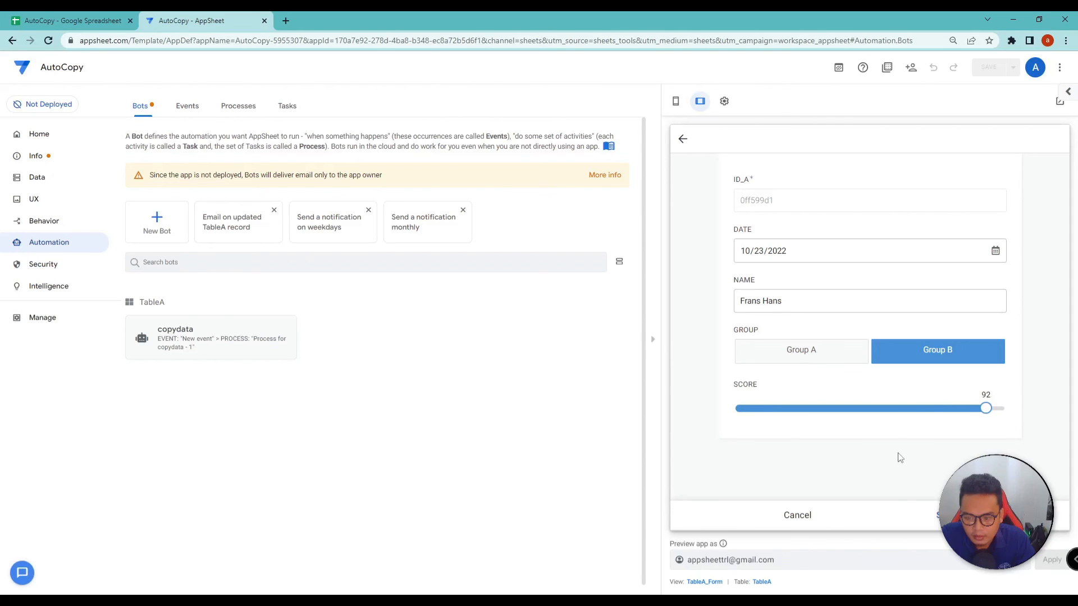
pyautogui.click(939, 515)
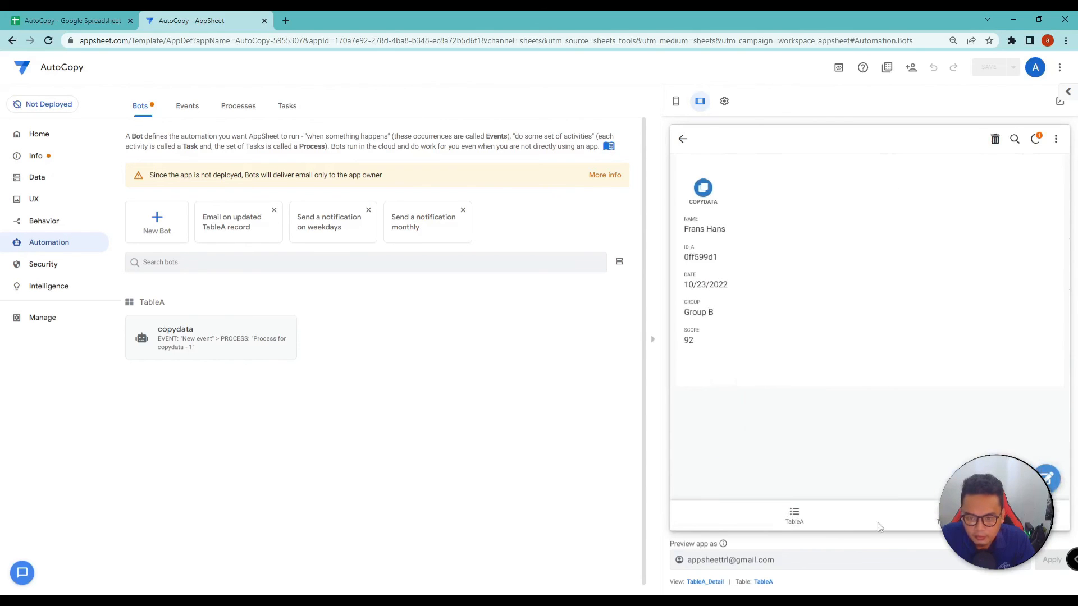
# Step: Check the edited record in the TableA list and examine its name and score details in TableB
pyautogui.click(804, 516)
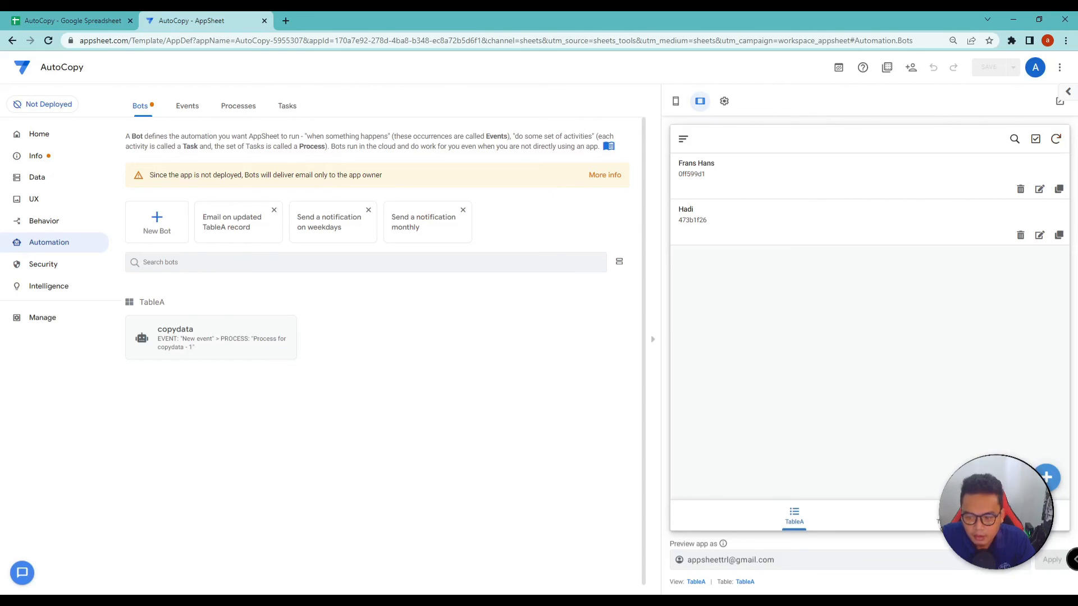
pyautogui.click(945, 516)
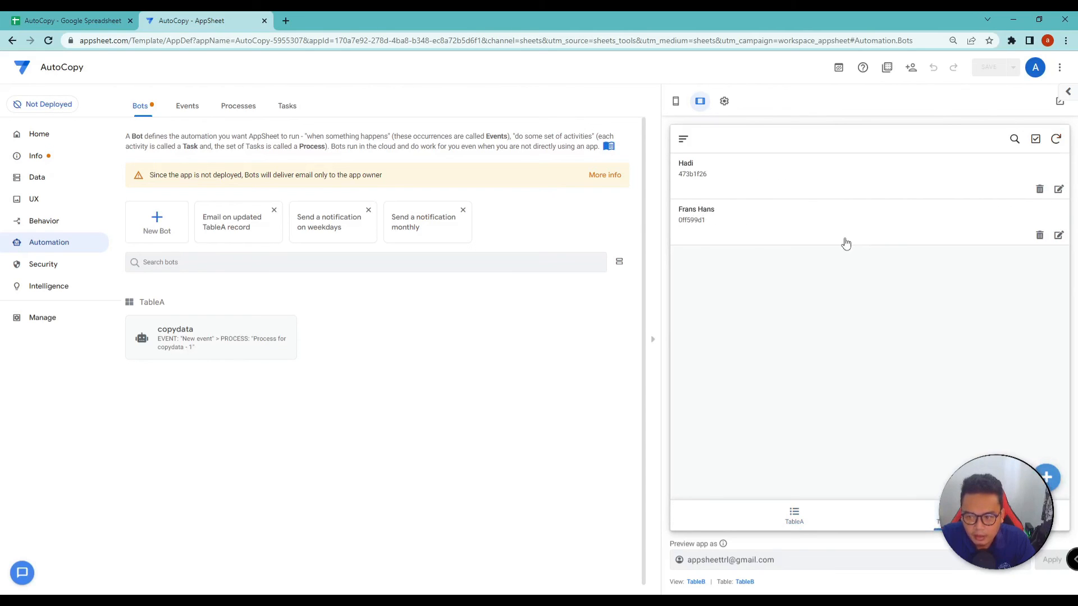
pyautogui.click(793, 228)
pyautogui.click(794, 228)
pyautogui.click(776, 225)
pyautogui.click(683, 139)
pyautogui.click(729, 227)
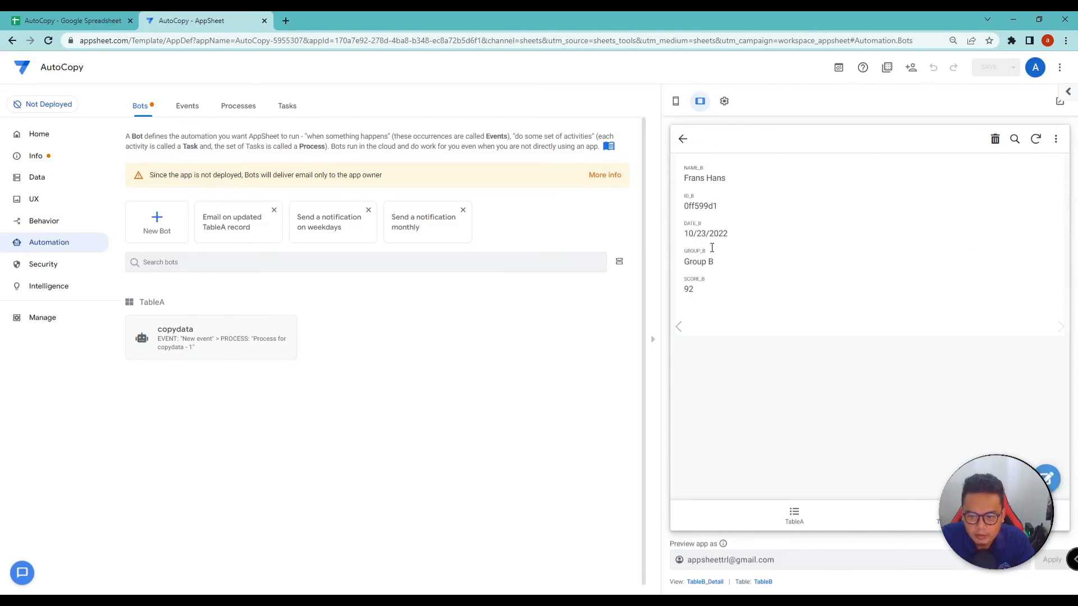
pyautogui.click(682, 139)
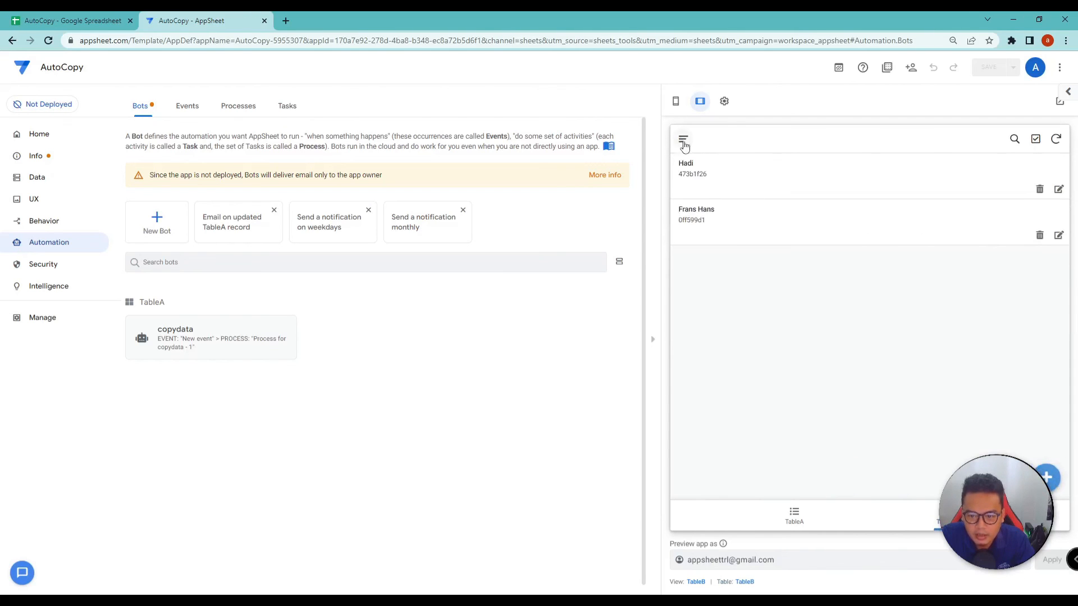
# Step: Delete the second record in the TableA list and confirm the deletion
pyautogui.click(794, 519)
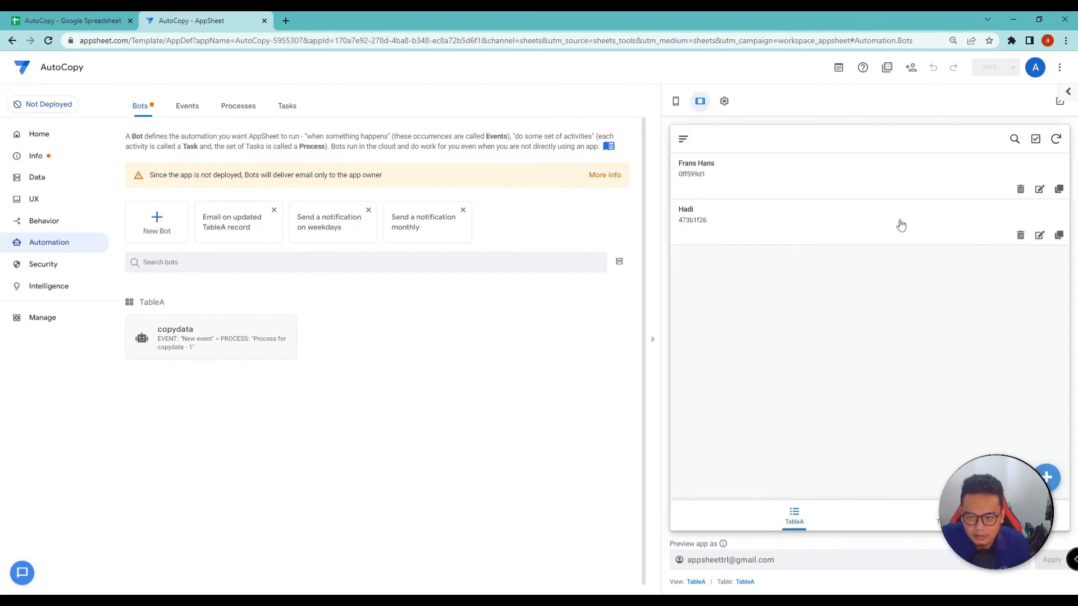
pyautogui.click(1020, 235)
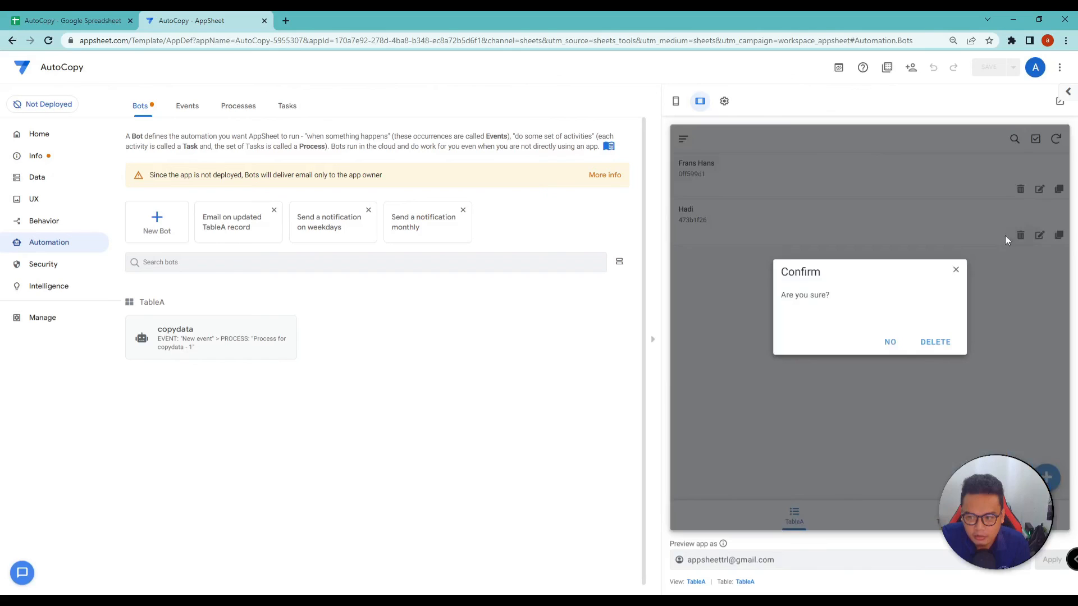
pyautogui.click(935, 342)
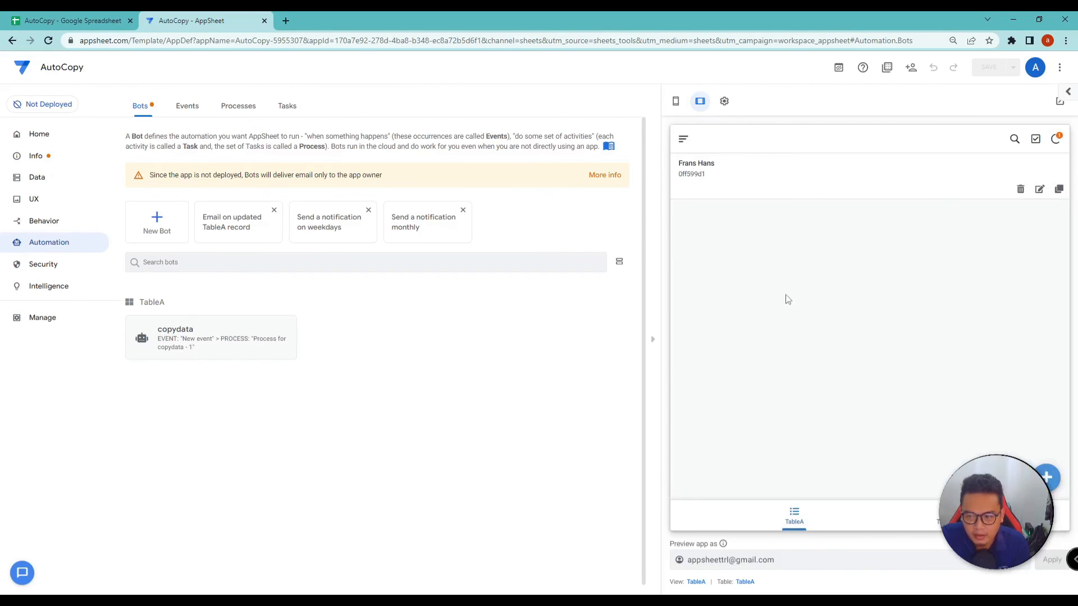
# Step: Sync the app and compare the TableA and TableB record lists after the deletion
pyautogui.click(932, 521)
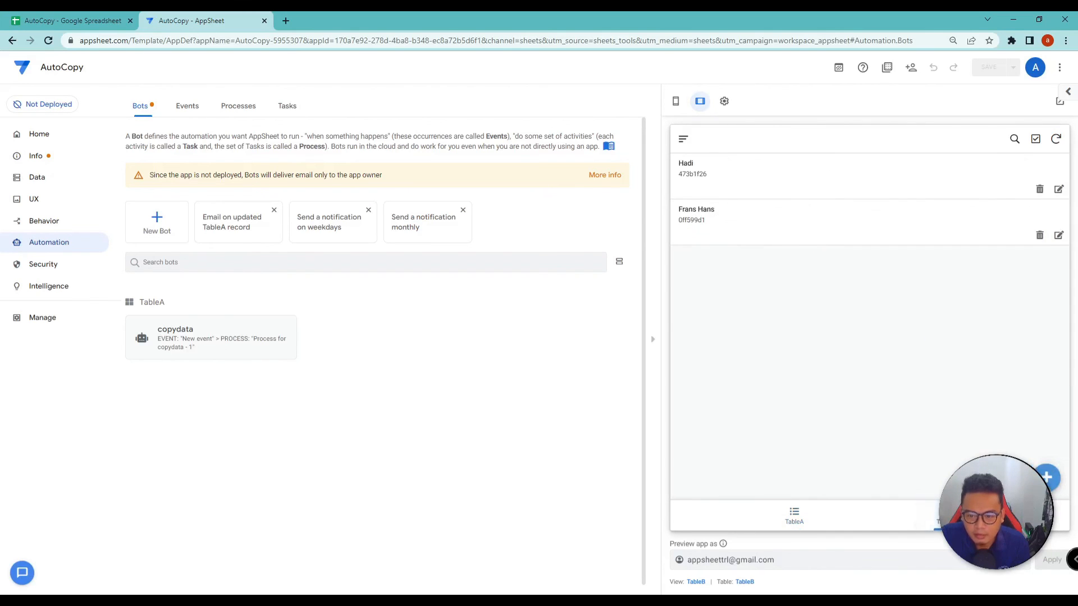
pyautogui.click(1055, 139)
pyautogui.click(794, 512)
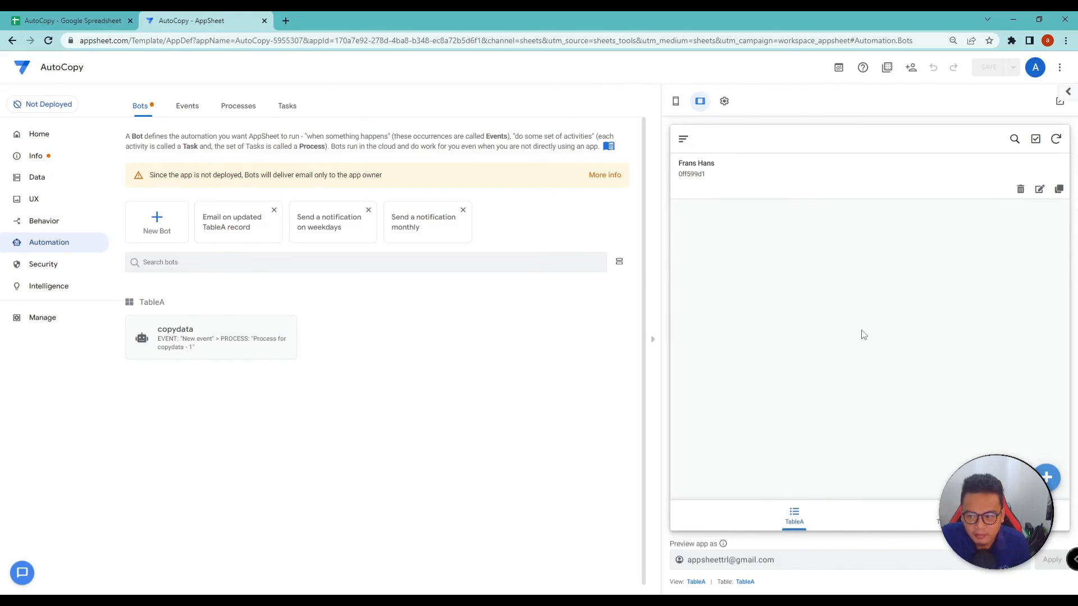
pyautogui.click(936, 521)
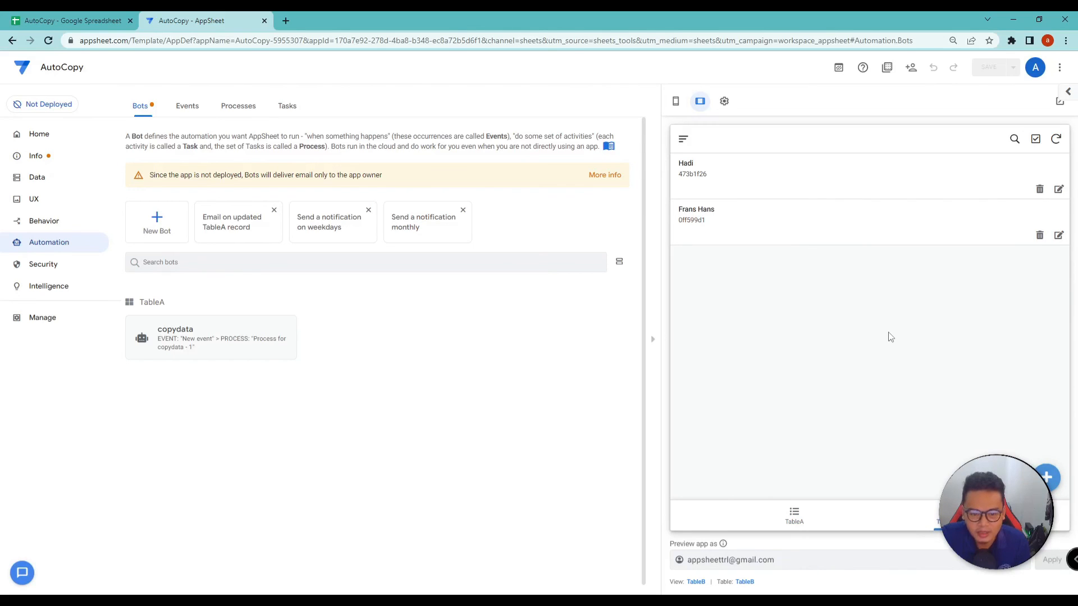